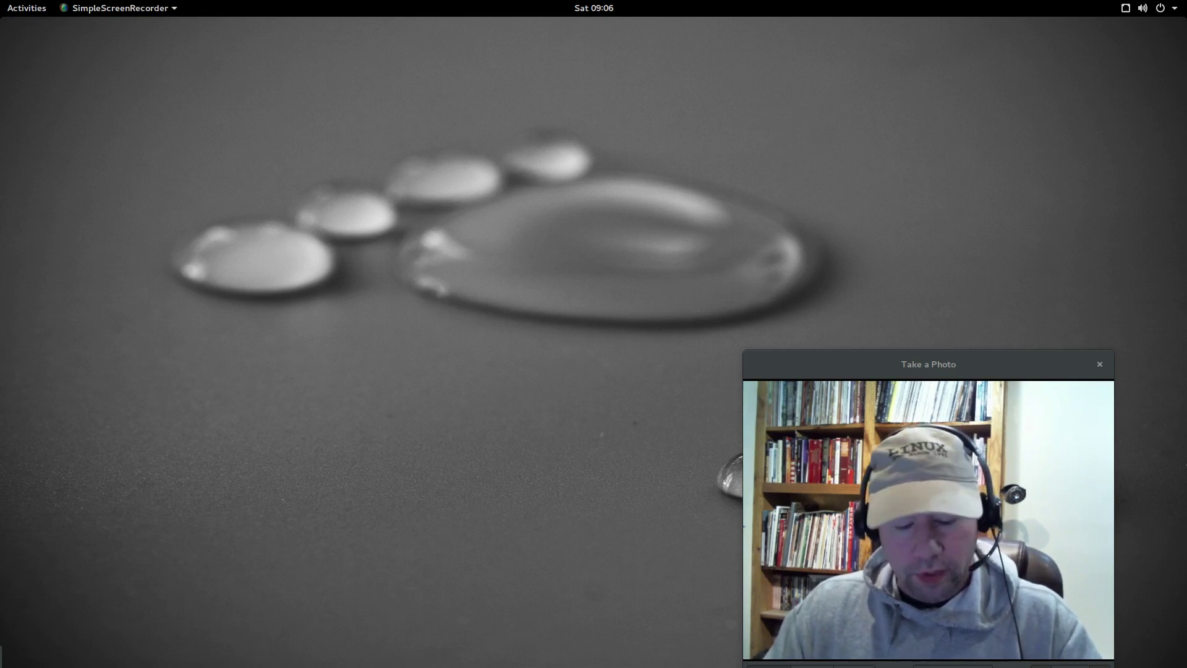
Launch GNOME Tweak Tool by searching 'tweak' in the overview
{"action": "key", "text": "super"}
{"action": "type", "text": "twe"}
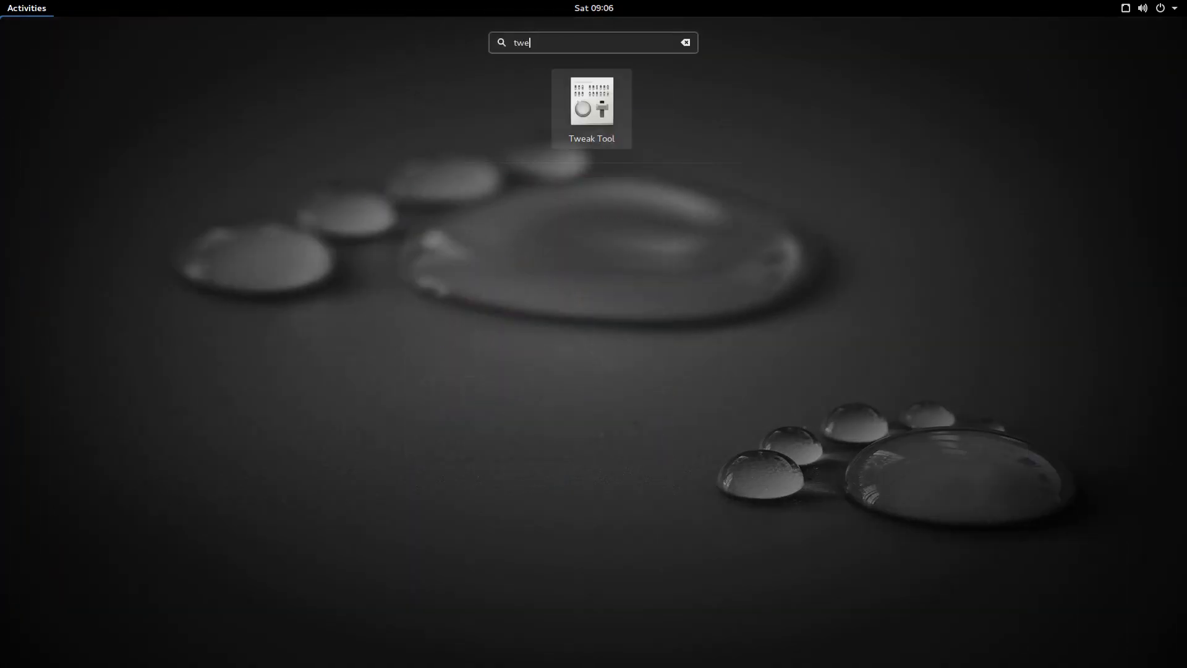
{"action": "type", "text": "ak"}
{"action": "key", "text": "Return"}
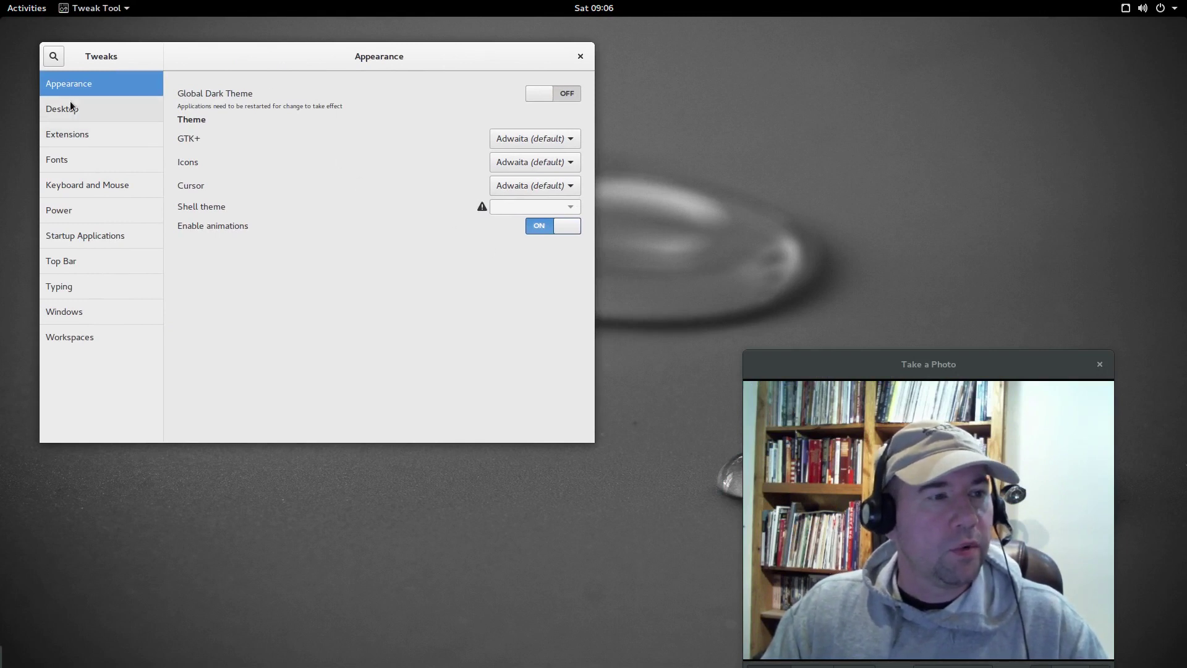
Show the Extensions page and scroll through the installed shell extensions
{"action": "left_click", "coordinate": [69, 139]}
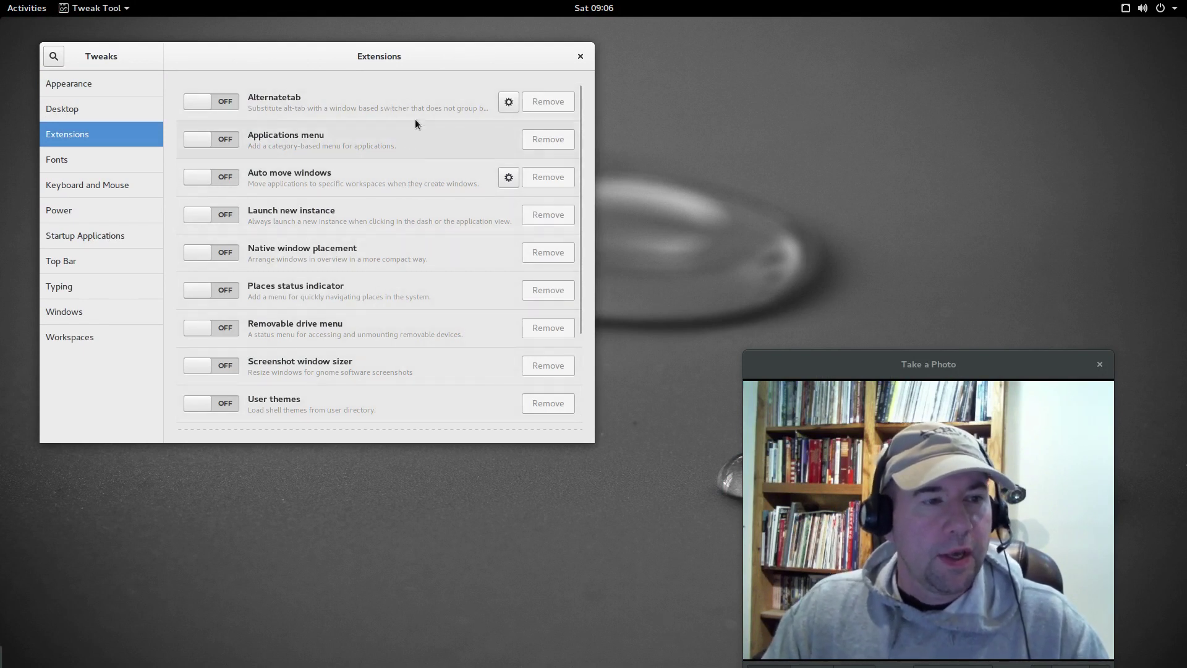
{"action": "scroll", "coordinate": [426, 309], "scroll_direction": "down", "scroll_amount": 3}
{"action": "scroll", "coordinate": [423, 327], "scroll_direction": "down", "scroll_amount": 1}
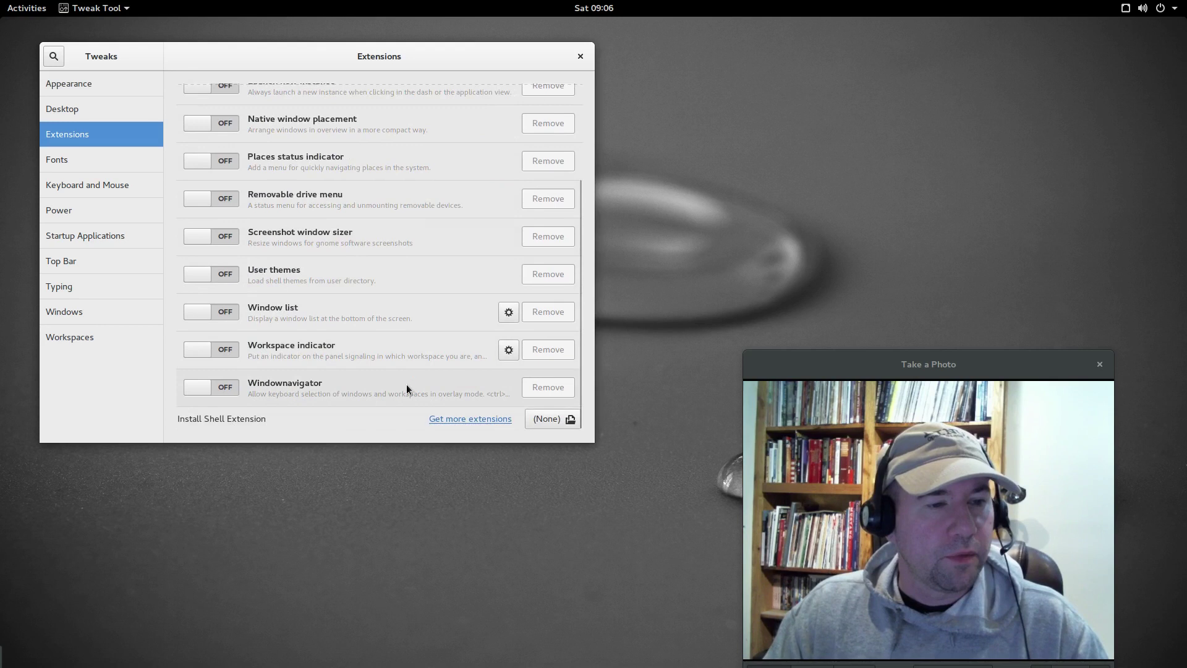
{"action": "scroll", "coordinate": [406, 382], "scroll_direction": "up", "scroll_amount": 4}
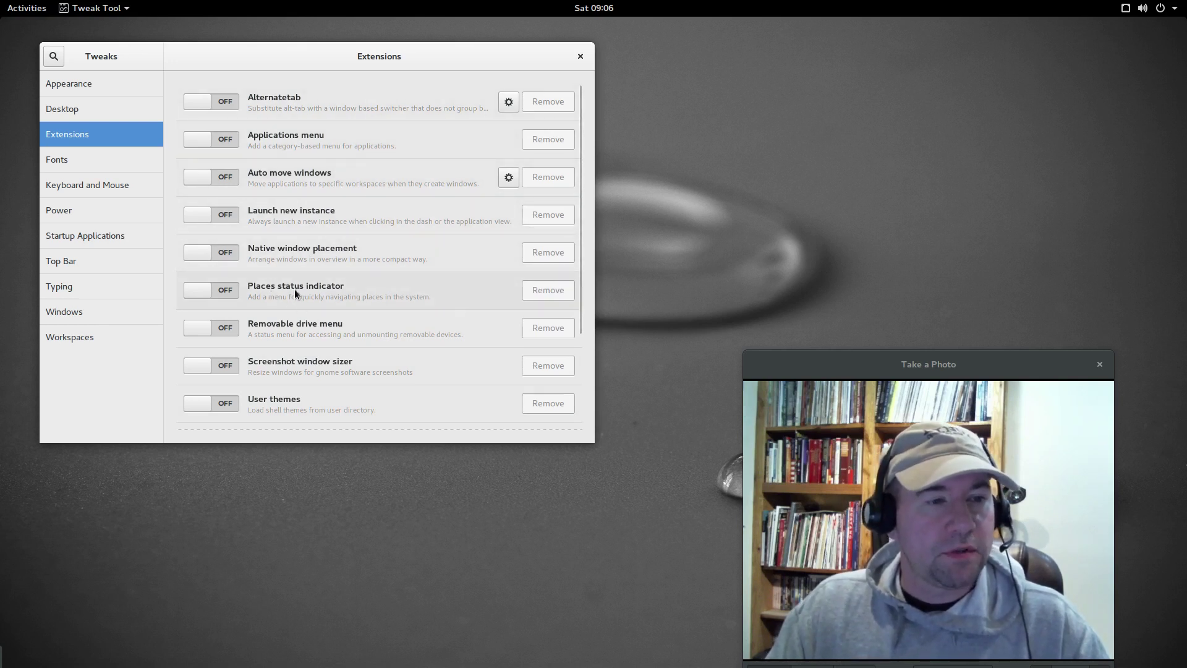
Enable Places status indicator and check the new Places folder menu in the top bar
{"action": "left_click", "coordinate": [229, 290]}
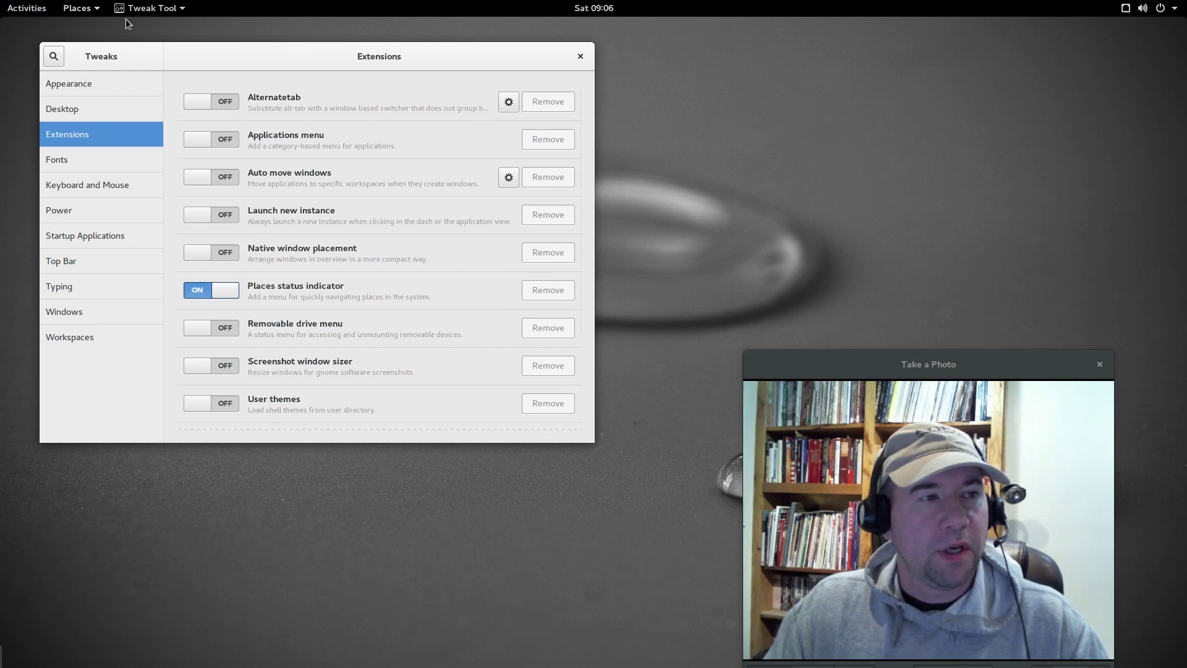
{"action": "left_click", "coordinate": [81, 14]}
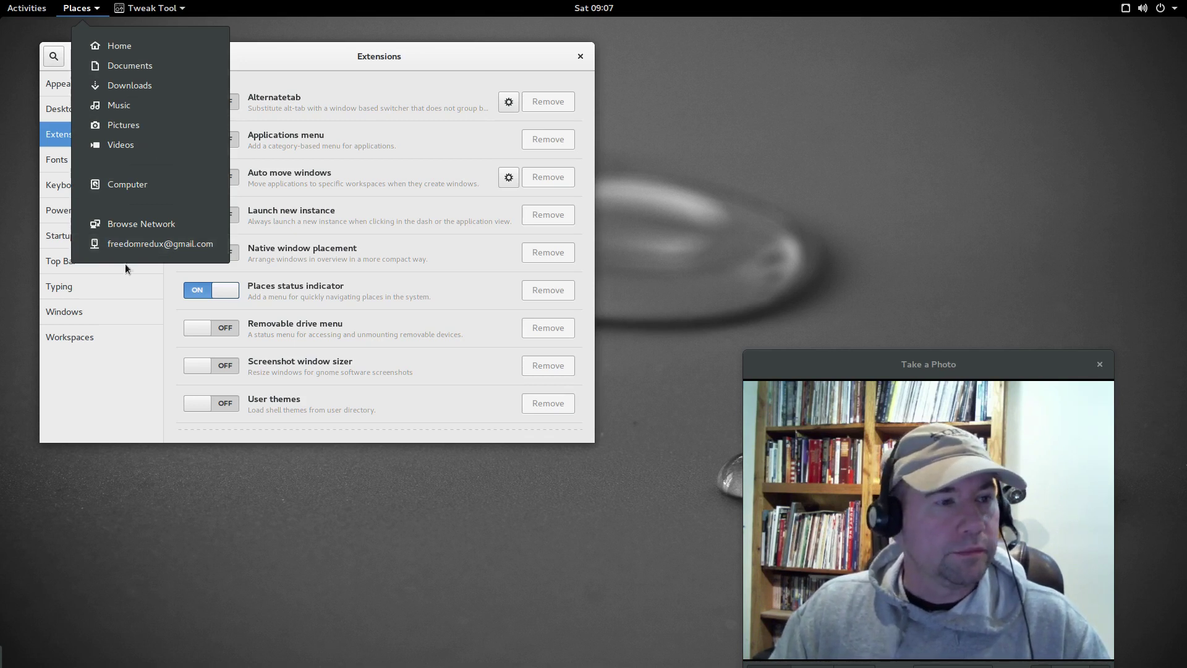
{"action": "left_click", "coordinate": [272, 23]}
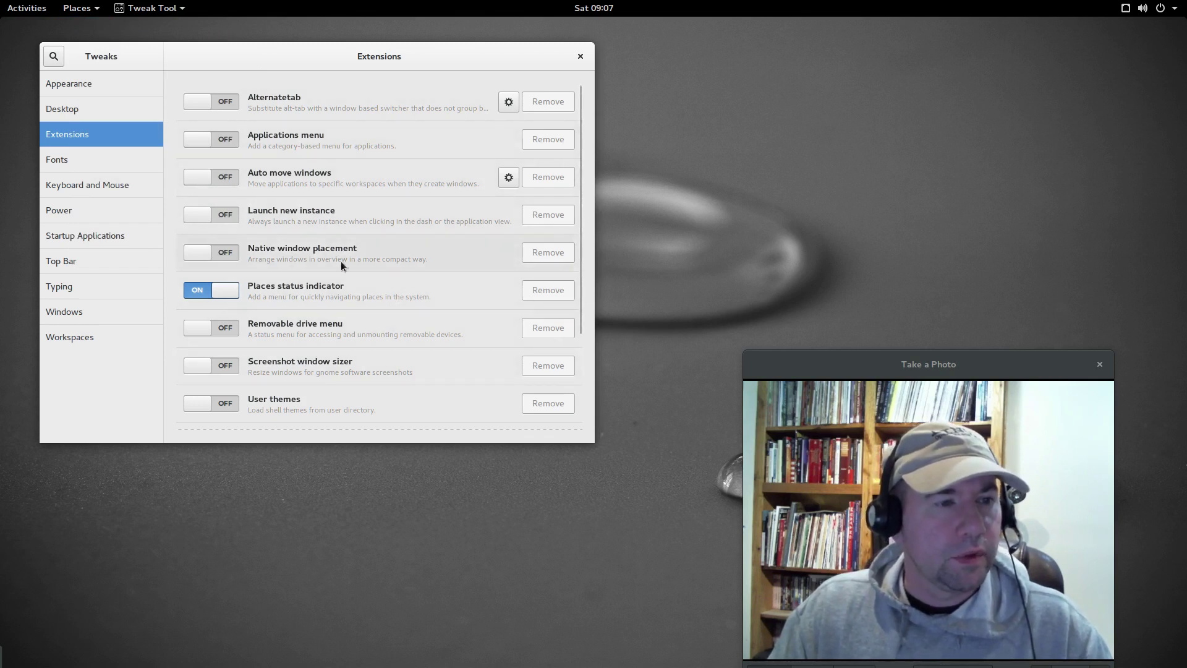
Turn on the Removable drive menu extension, bringing the active extensions to three
{"action": "scroll", "coordinate": [348, 290], "scroll_direction": "down", "scroll_amount": 3}
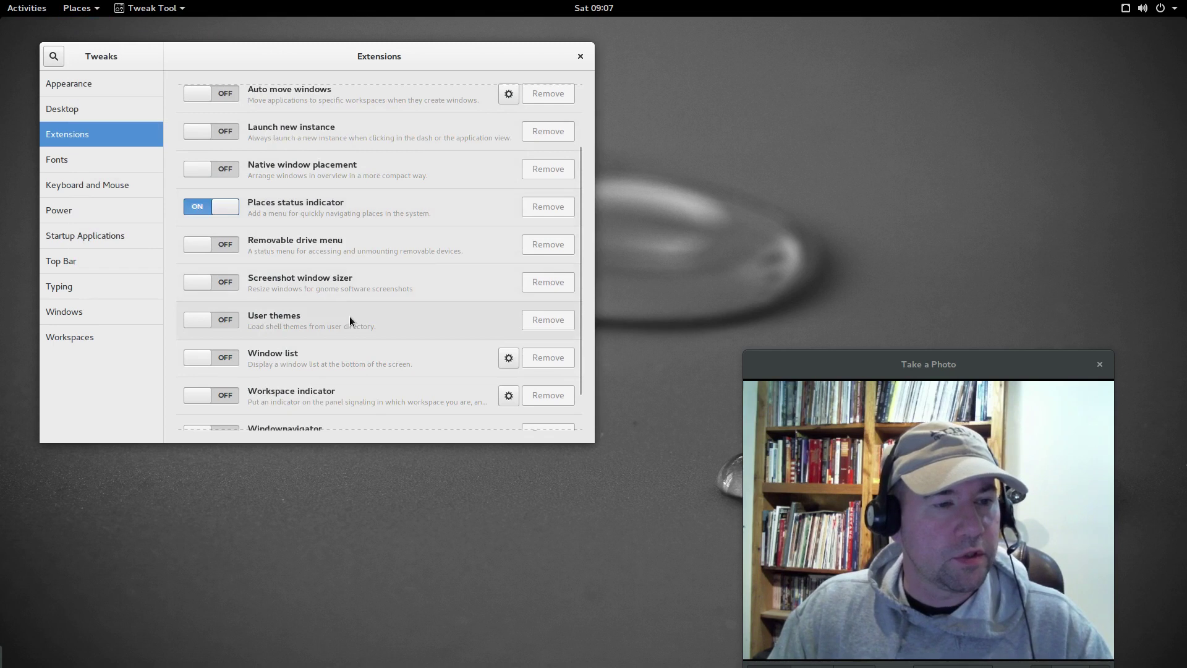
{"action": "scroll", "coordinate": [351, 320], "scroll_direction": "down", "scroll_amount": 2}
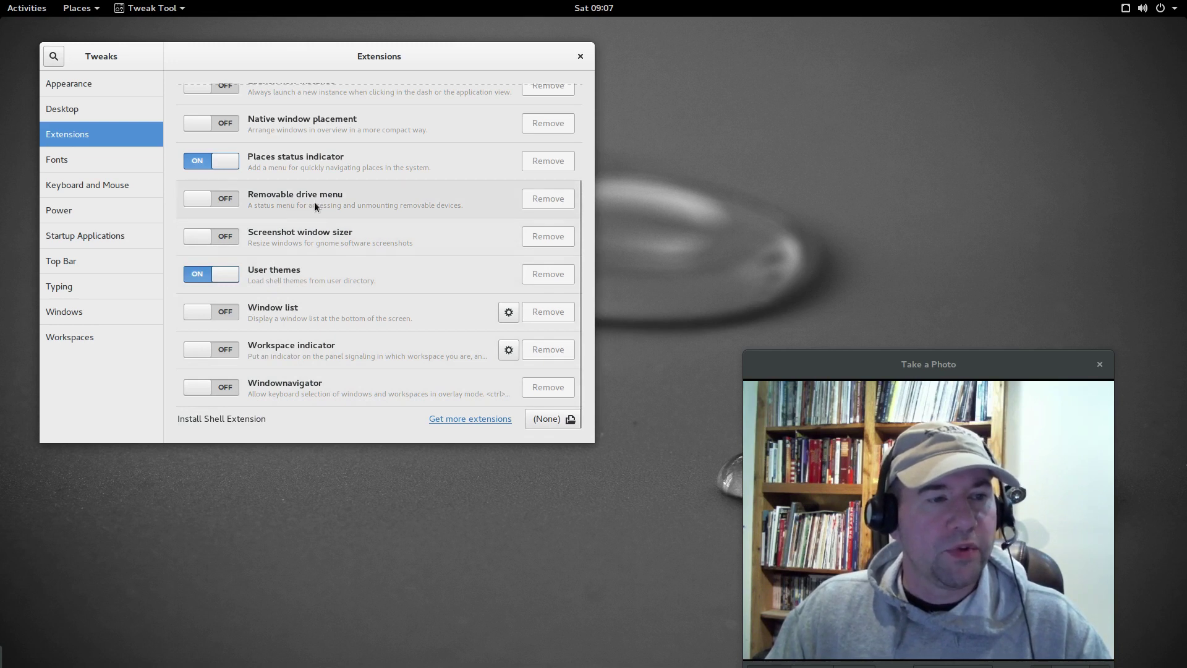
{"action": "left_click", "coordinate": [223, 203]}
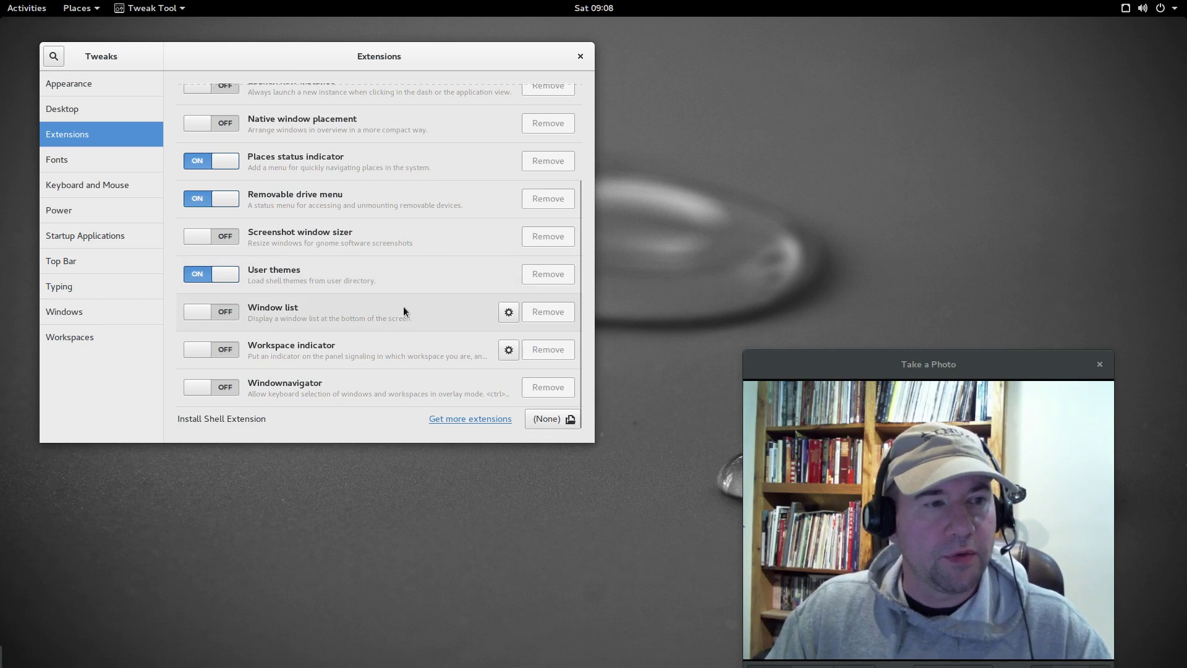
{"action": "scroll", "coordinate": [403, 302], "scroll_direction": "up", "scroll_amount": 4}
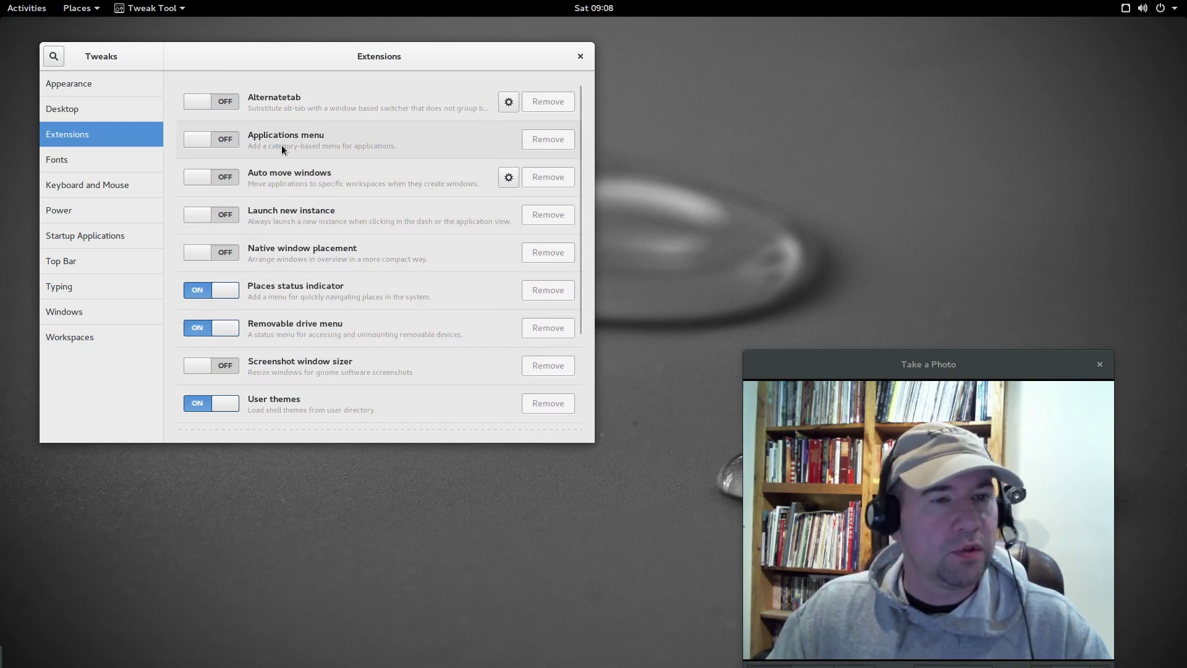
{"action": "left_click", "coordinate": [229, 142]}
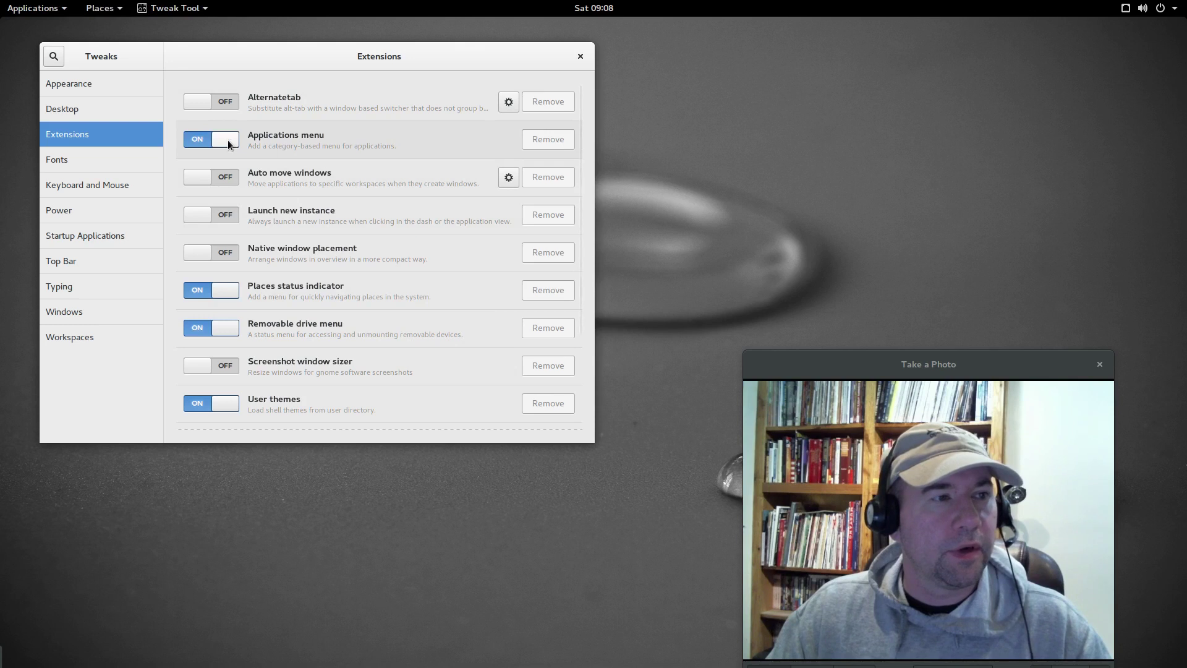
{"action": "left_click", "coordinate": [38, 11]}
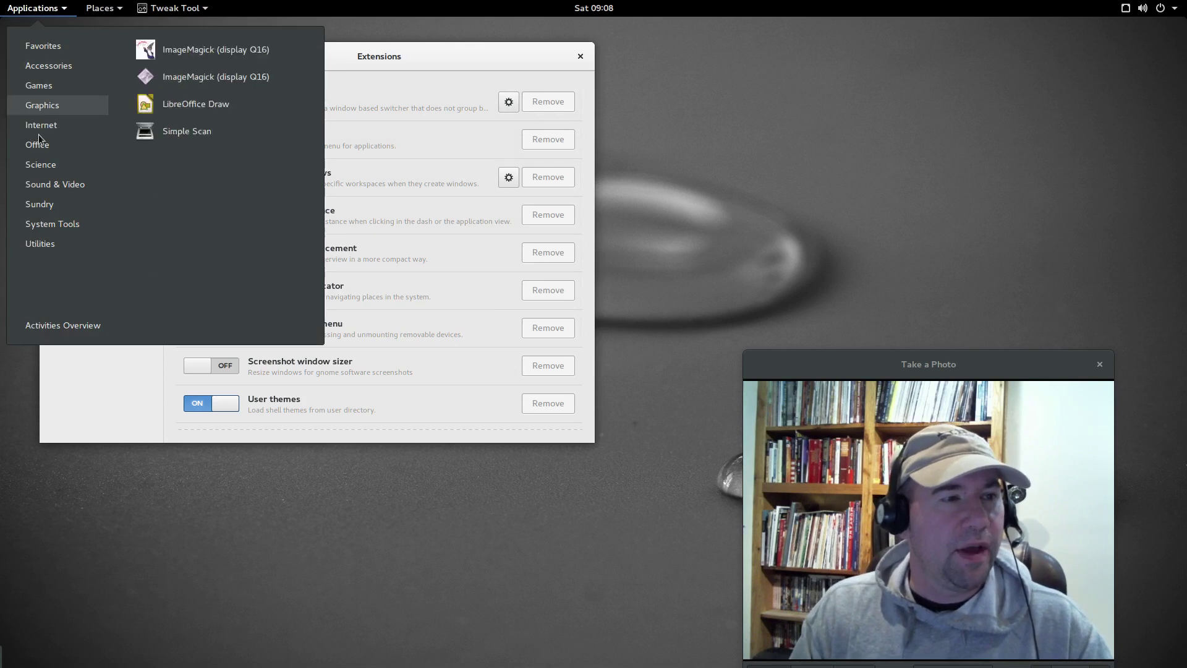
{"action": "mouse_move", "coordinate": [39, 212]}
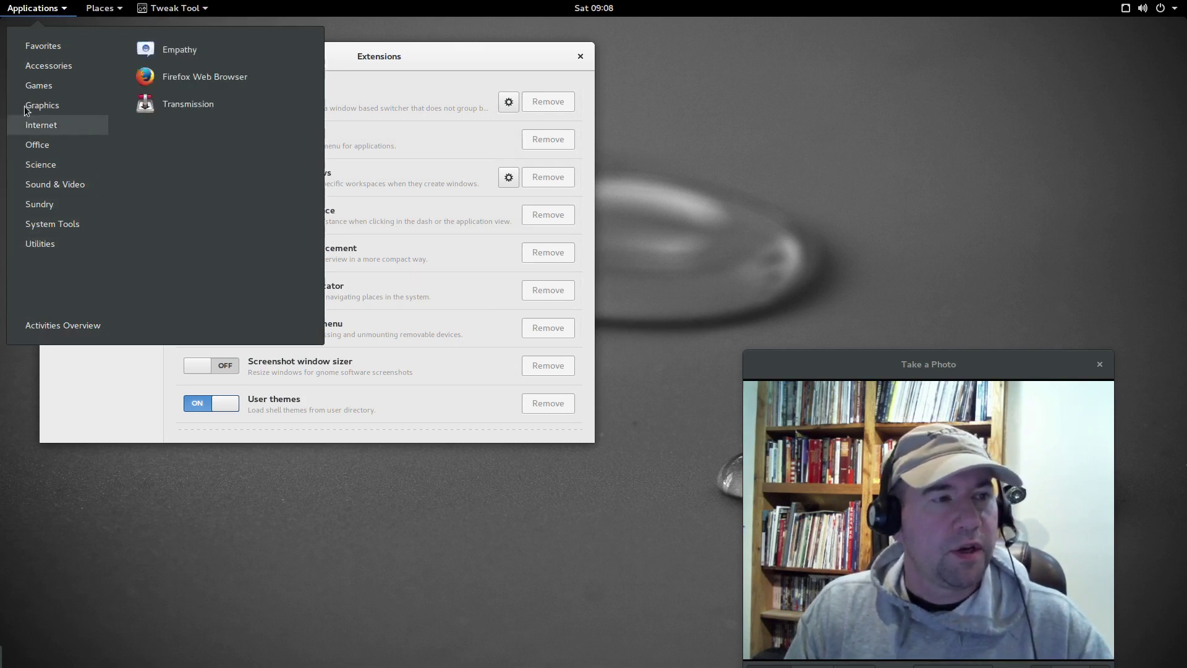
{"action": "mouse_move", "coordinate": [31, 48]}
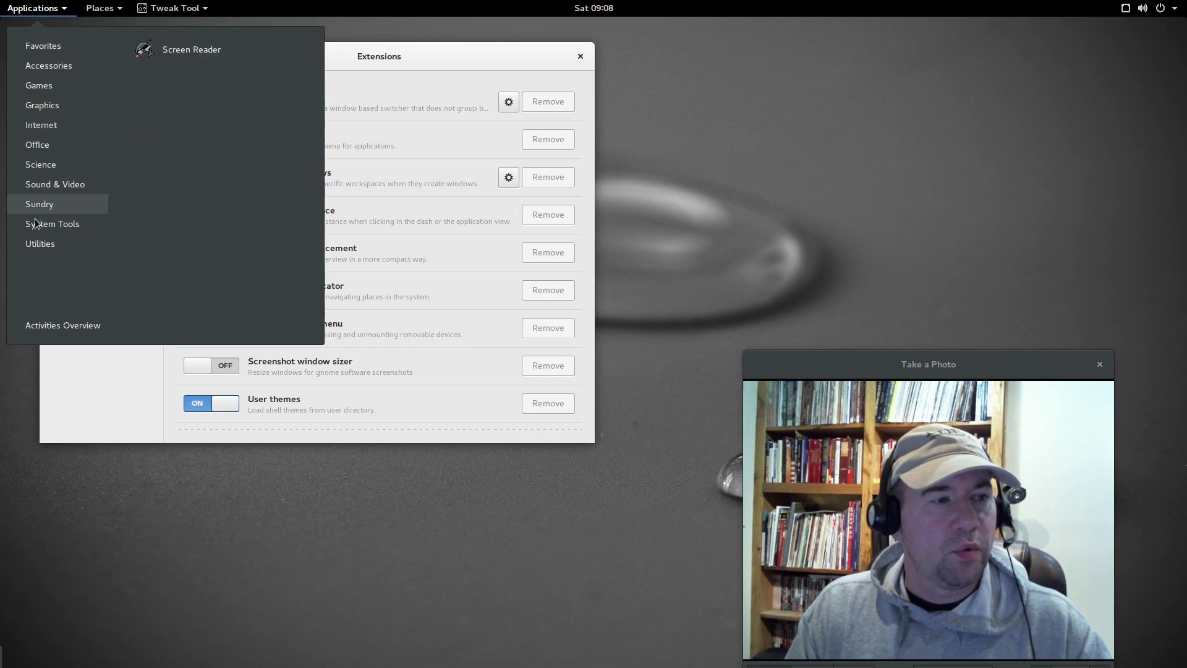
{"action": "mouse_move", "coordinate": [38, 244]}
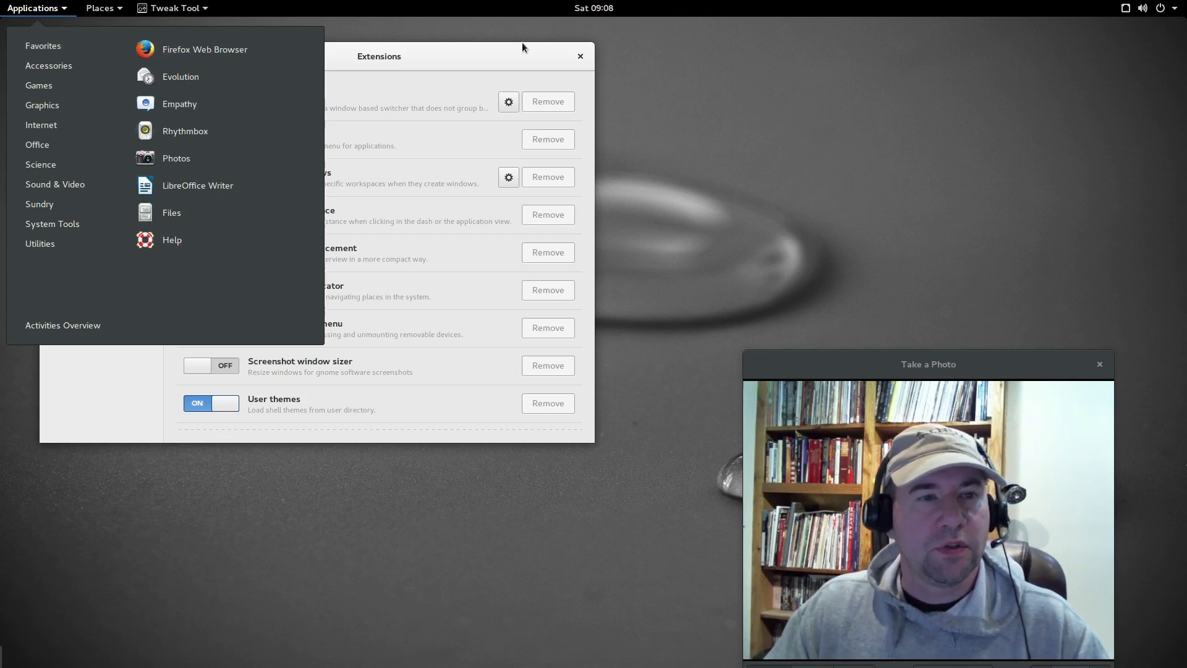
{"action": "left_click", "coordinate": [476, 59]}
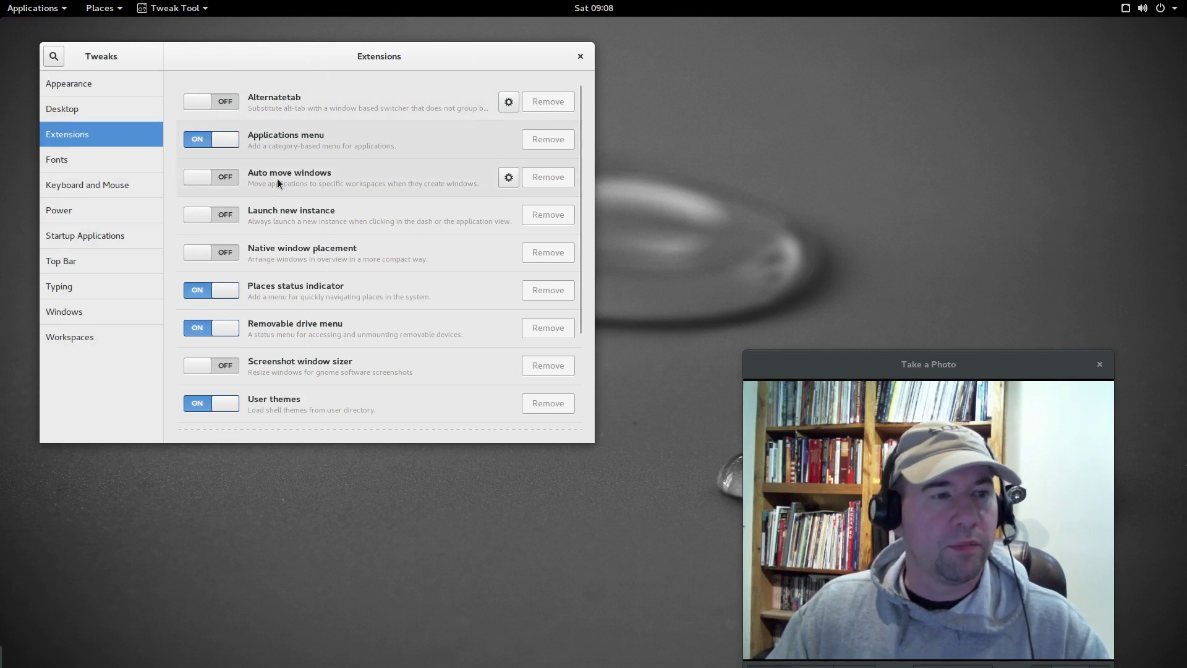
{"action": "left_click", "coordinate": [236, 146]}
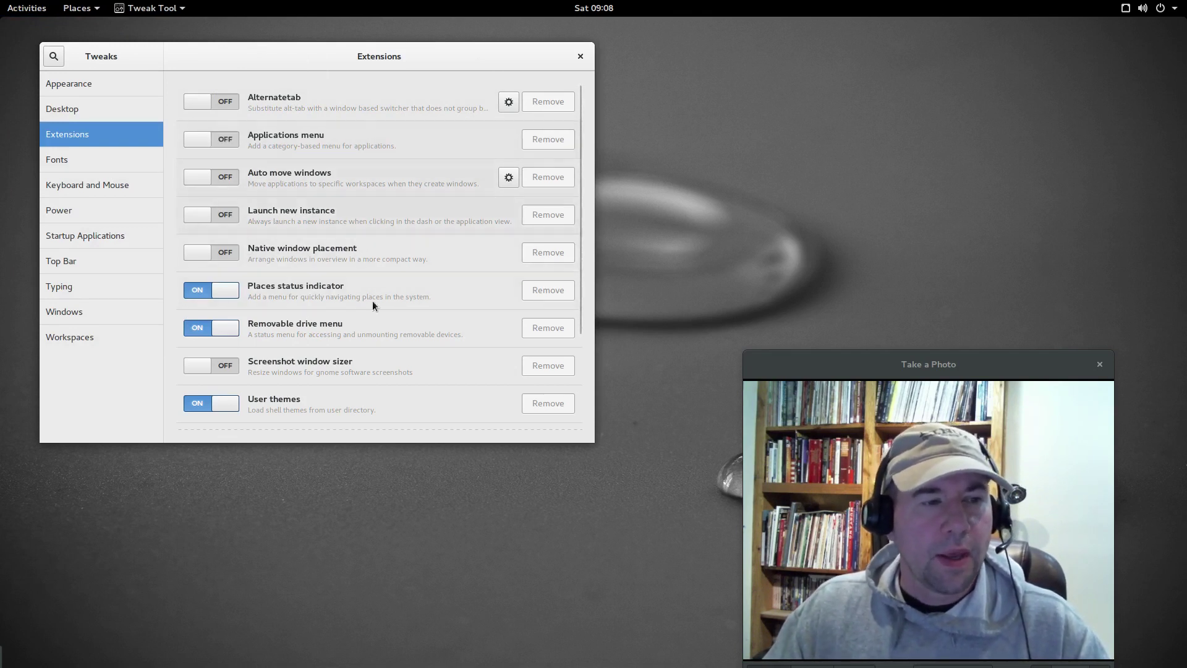
Switch Workspace indicator on and back off, then move the Tweaks window lower
{"action": "scroll", "coordinate": [376, 400], "scroll_direction": "down", "scroll_amount": 1}
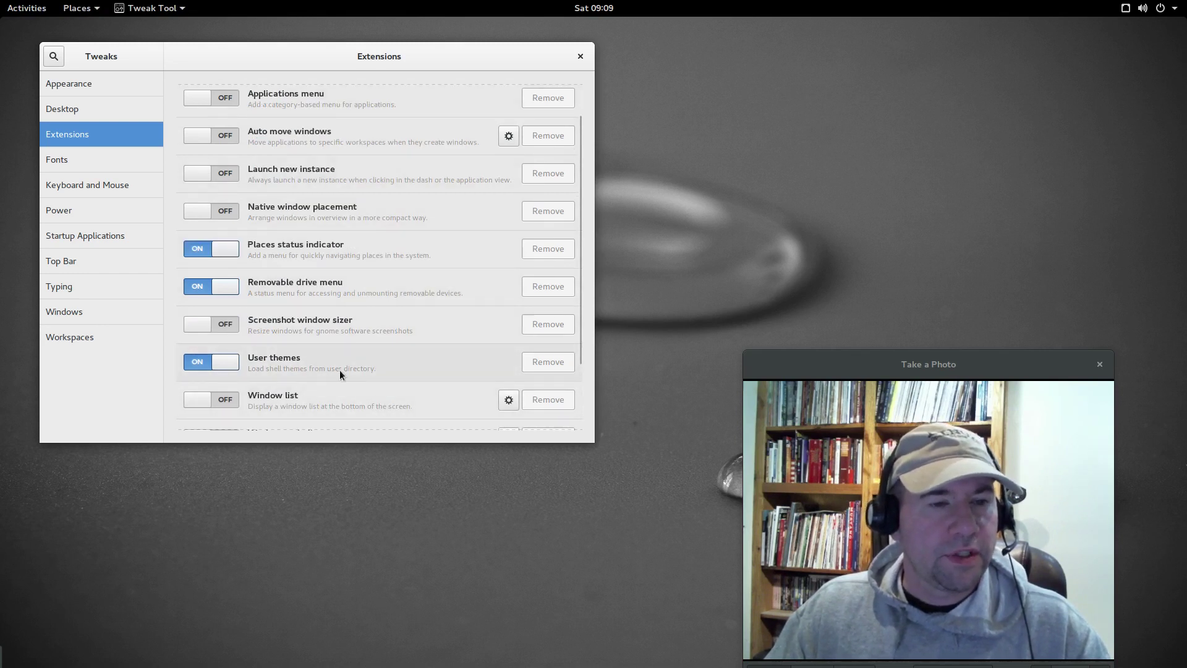
{"action": "scroll", "coordinate": [328, 367], "scroll_direction": "down", "scroll_amount": 3}
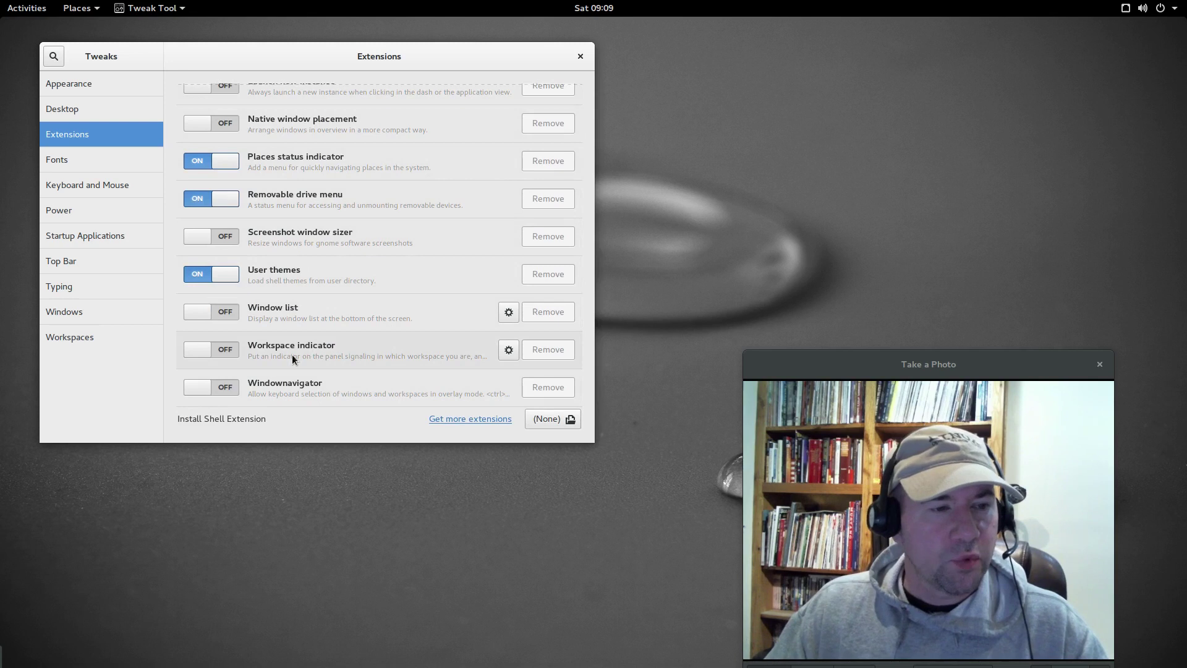
{"action": "left_click", "coordinate": [225, 352]}
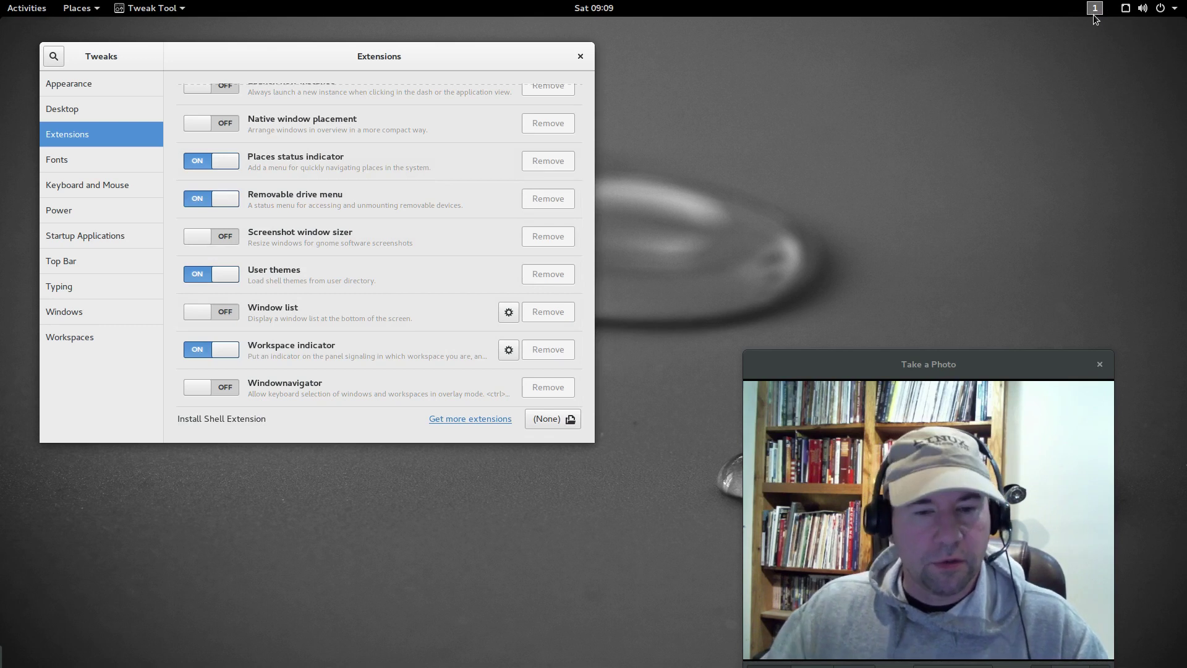
{"action": "left_click", "coordinate": [196, 348]}
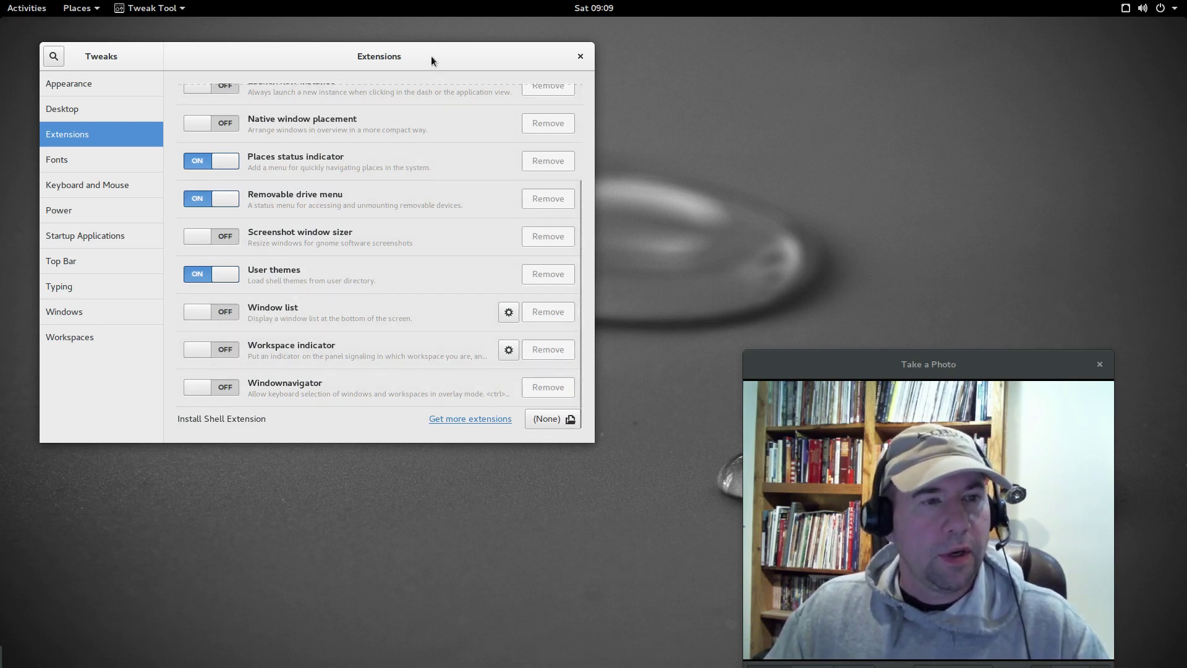
{"action": "left_click_drag", "start_coordinate": [432, 55], "coordinate": [431, 142]}
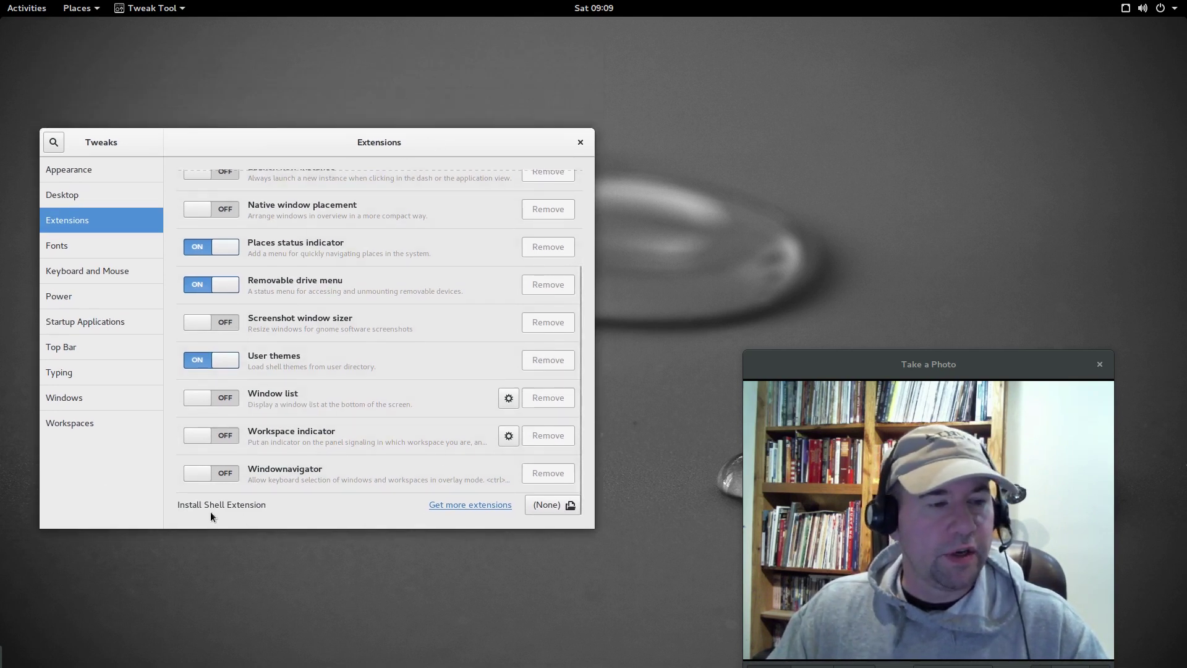
Open extensions.gnome.org, permanently allow Gnome Shell Integration, and reload the page
{"action": "left_click", "coordinate": [458, 506]}
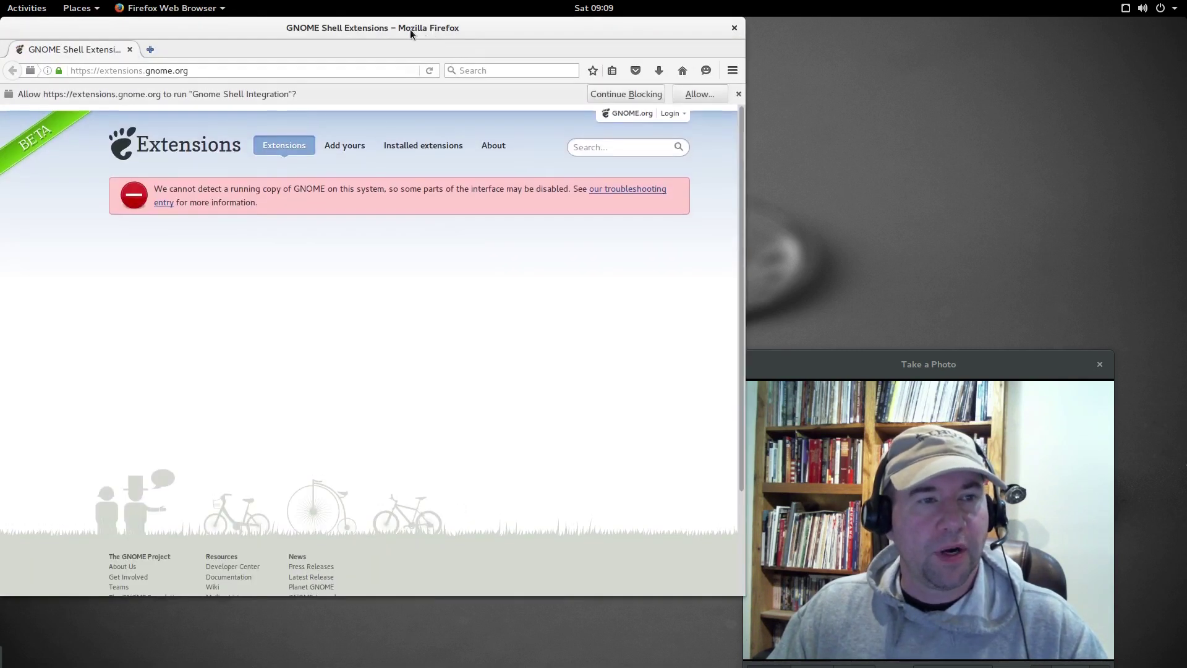
{"action": "left_click_drag", "start_coordinate": [402, 31], "coordinate": [408, 70]}
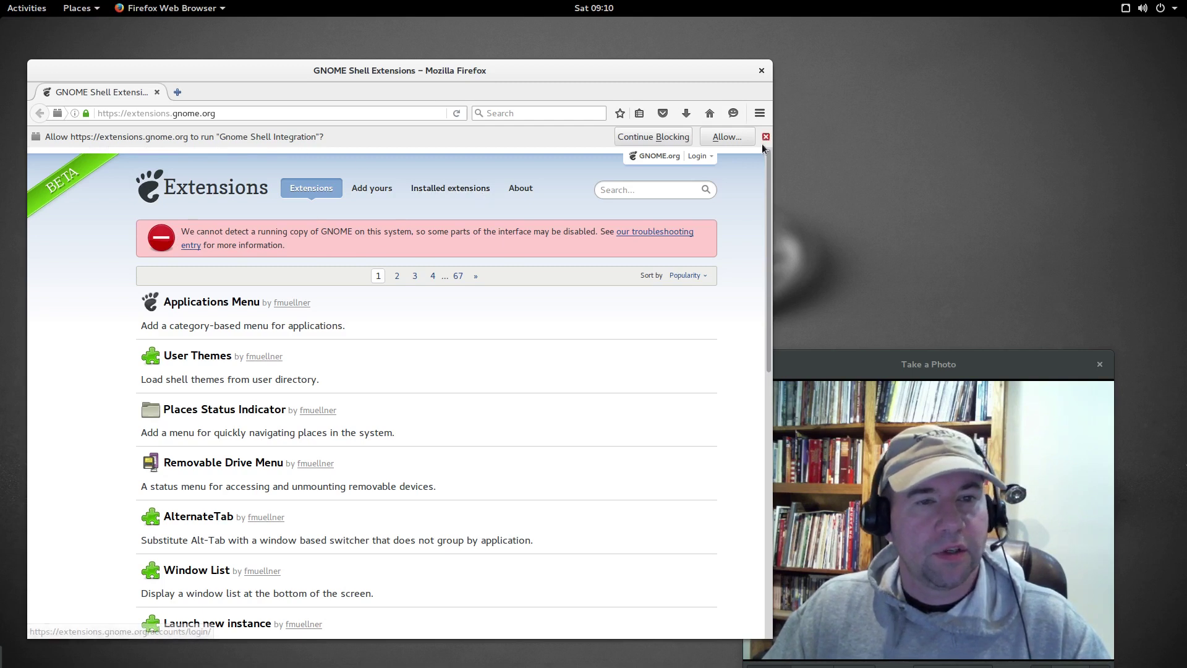
{"action": "left_click", "coordinate": [724, 137]}
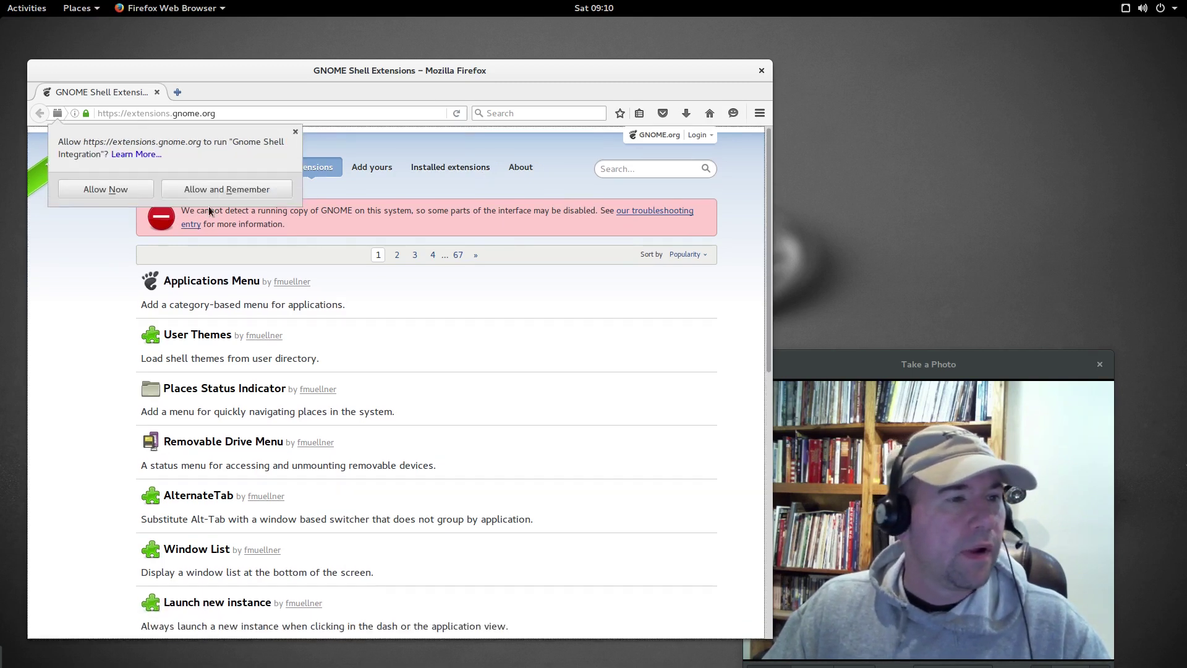
{"action": "left_click", "coordinate": [217, 189]}
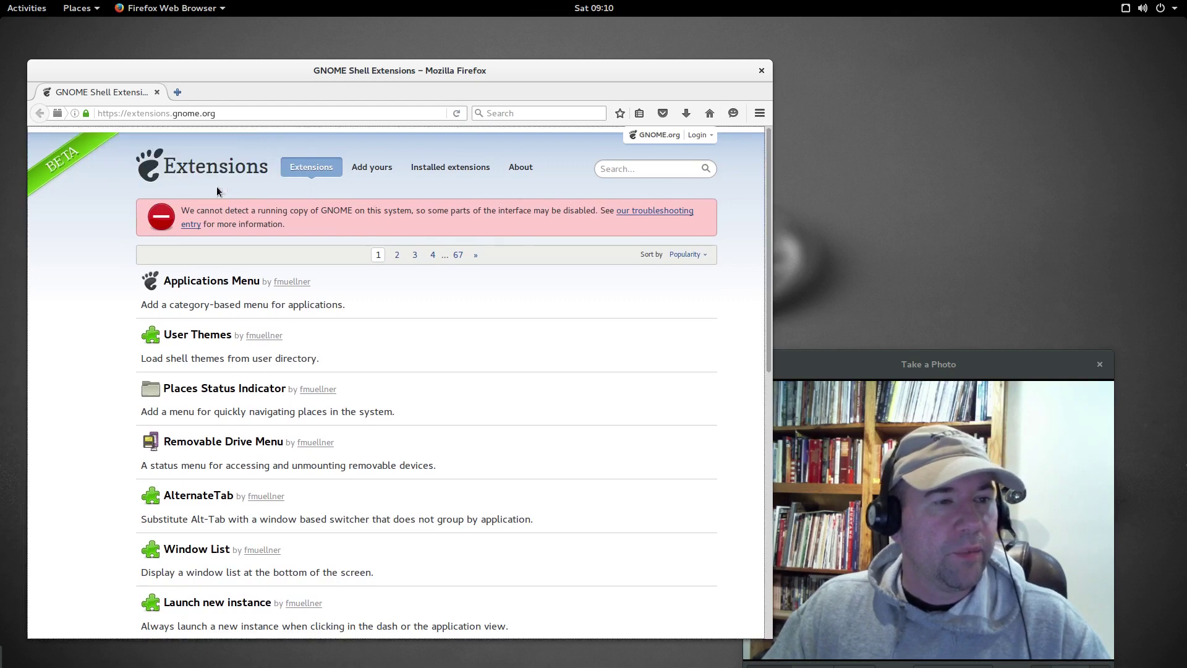
{"action": "left_click", "coordinate": [457, 114]}
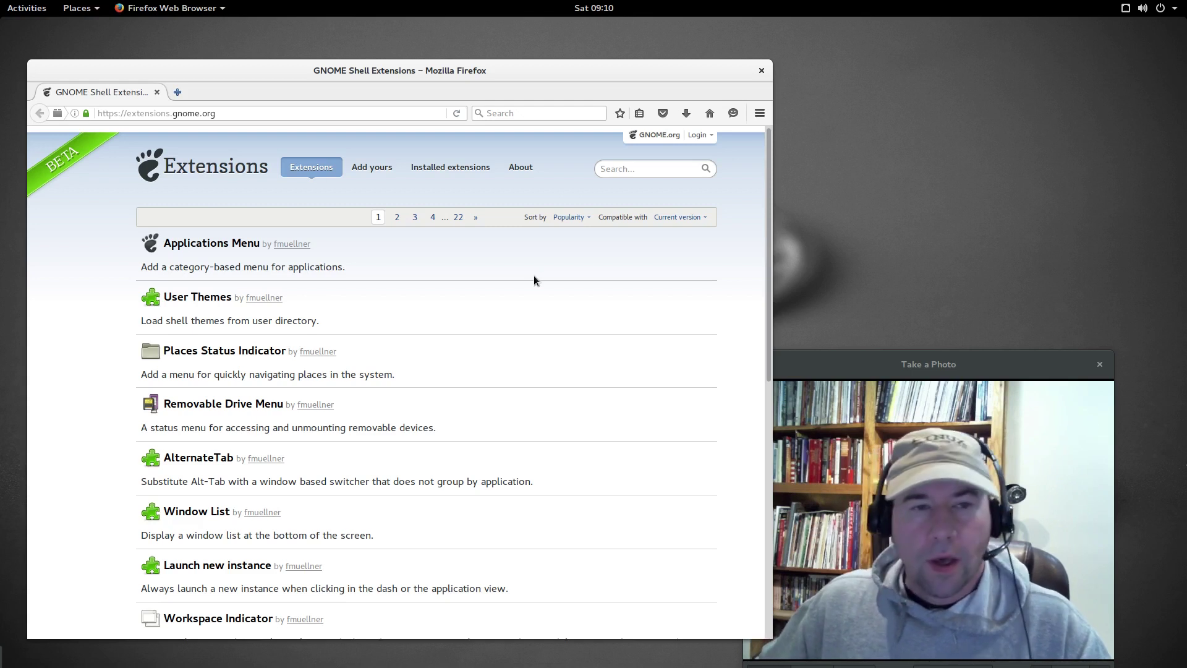
Search the extensions site for 'menu'
{"action": "left_click", "coordinate": [618, 174]}
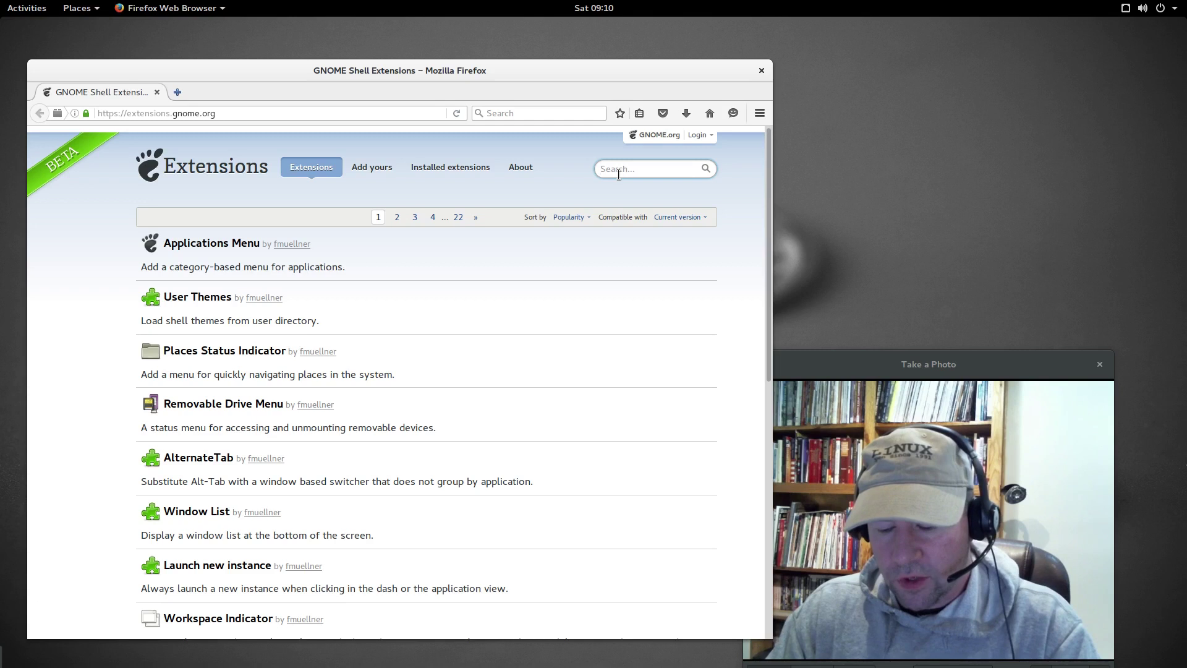
{"action": "type", "text": "menu"}
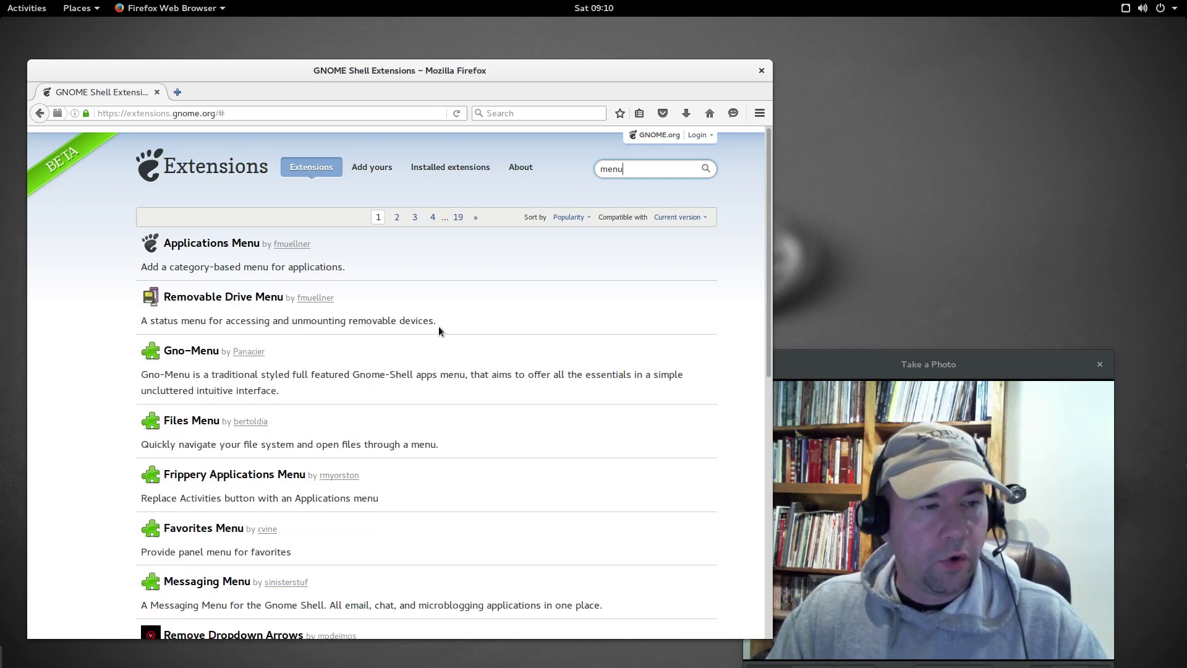
{"action": "scroll", "coordinate": [287, 412], "scroll_direction": "down", "scroll_amount": 1}
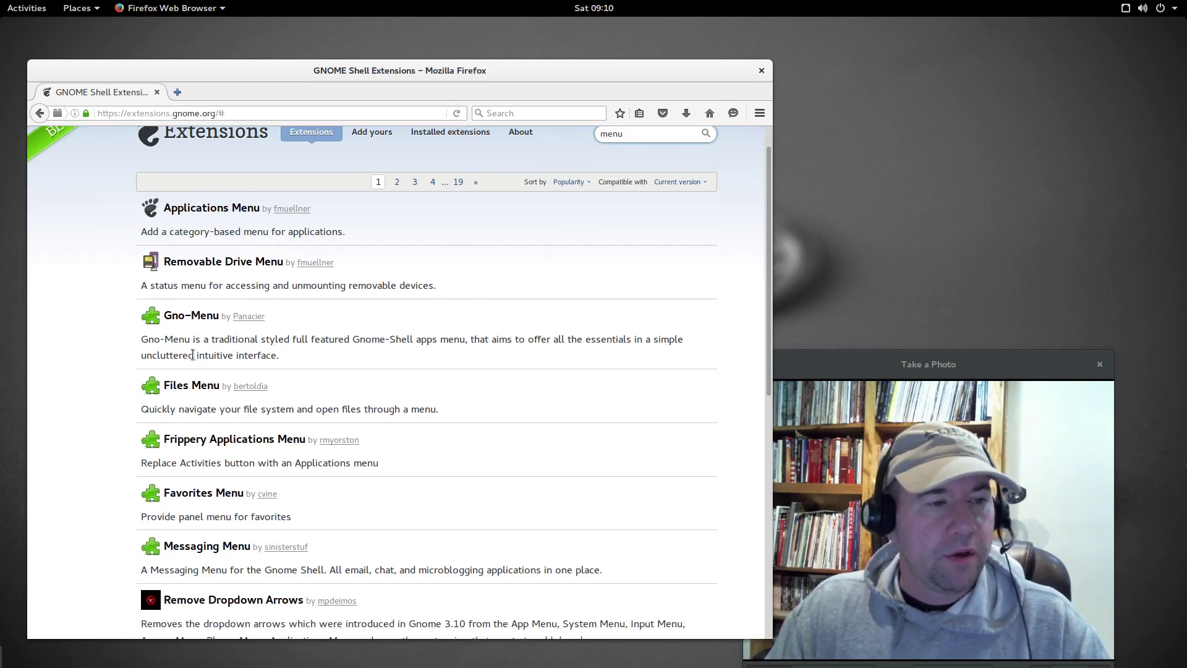
Open Gno-Menu's page in a new tab and view its full-size screenshot
{"action": "right_click", "coordinate": [210, 316]}
{"action": "left_click", "coordinate": [230, 326]}
{"action": "left_click", "coordinate": [228, 93]}
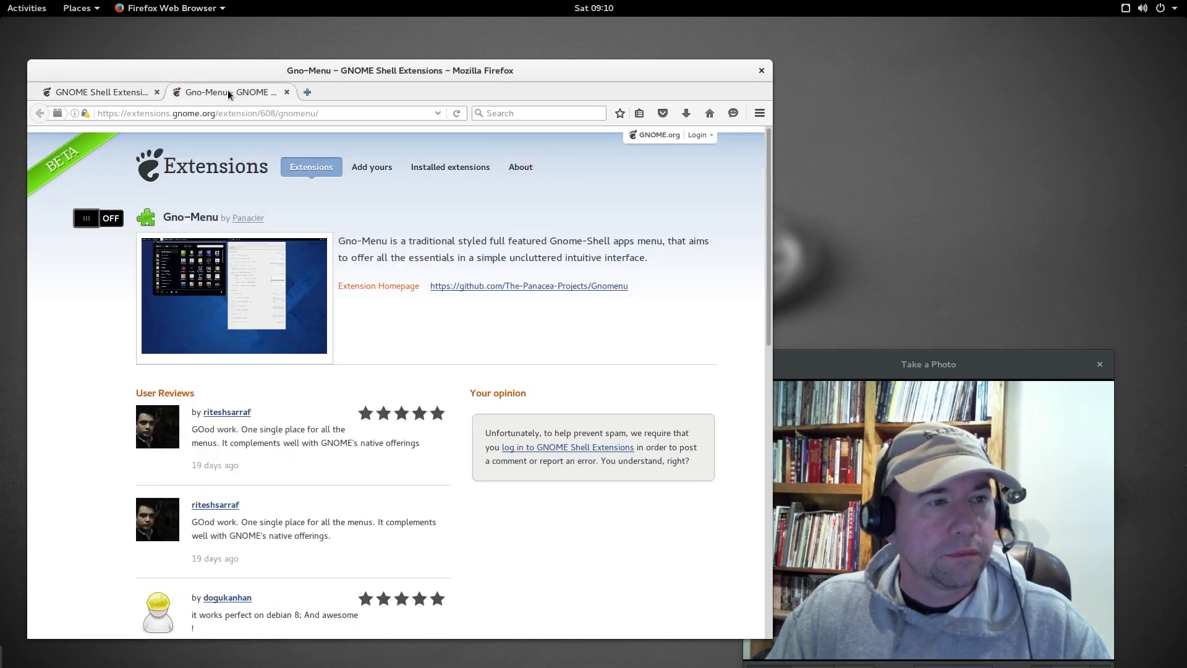
{"action": "left_click", "coordinate": [192, 282]}
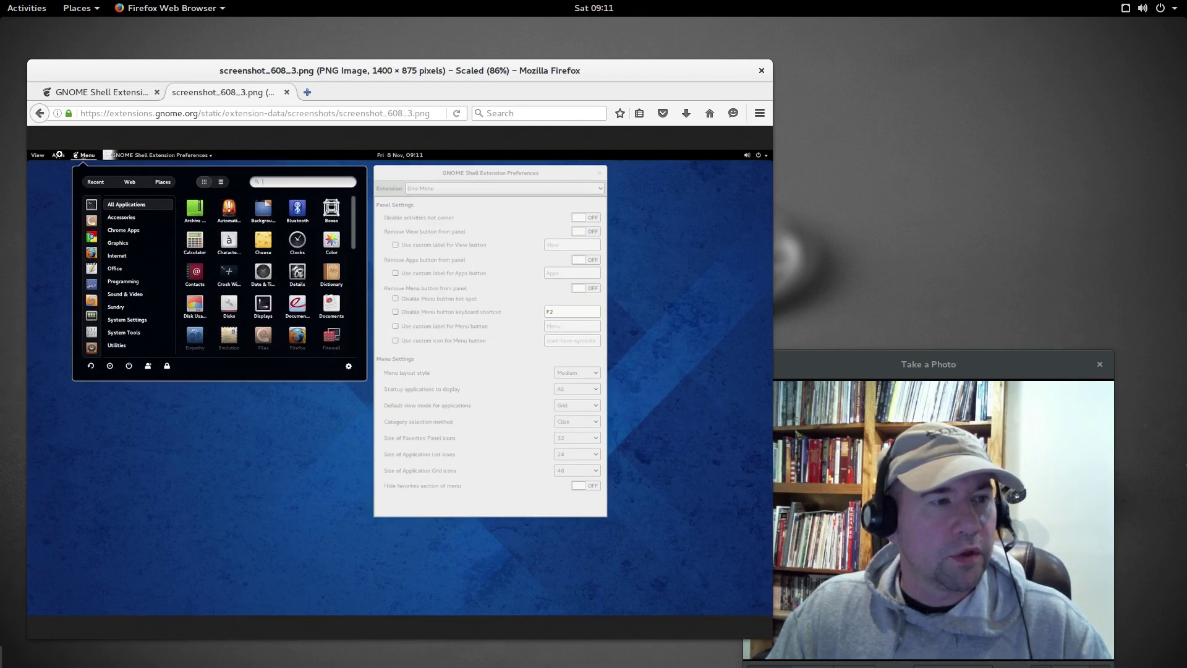
{"action": "left_click", "coordinate": [40, 113]}
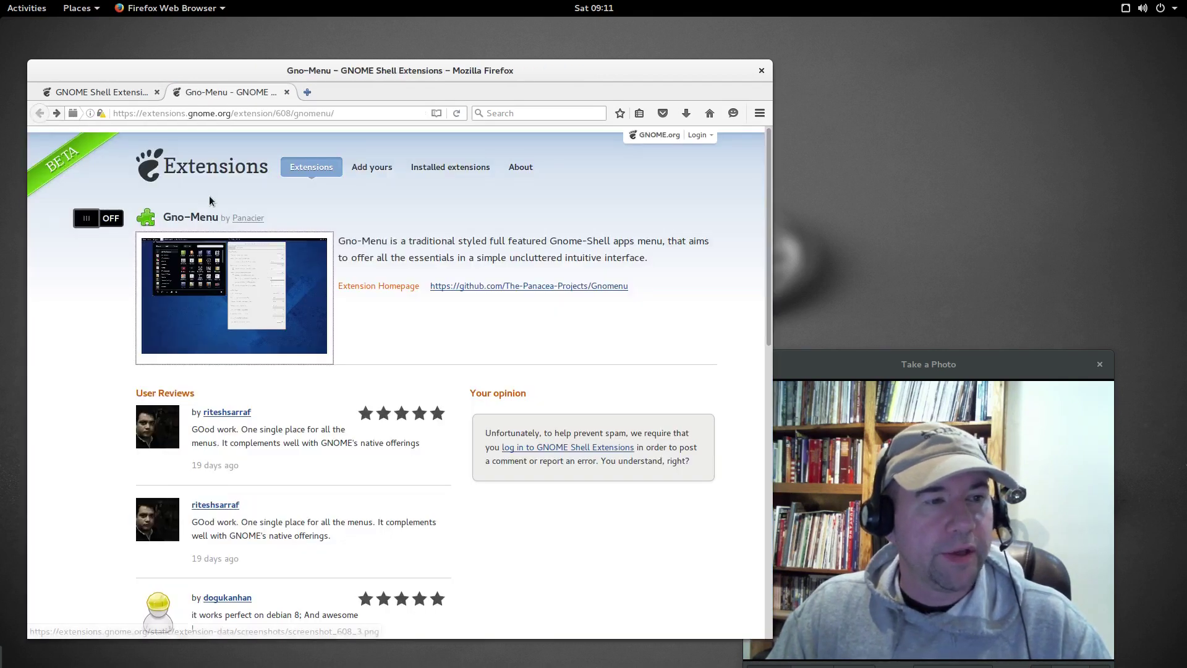
Switch Gno-Menu on and confirm its download and installation
{"action": "left_click", "coordinate": [114, 225]}
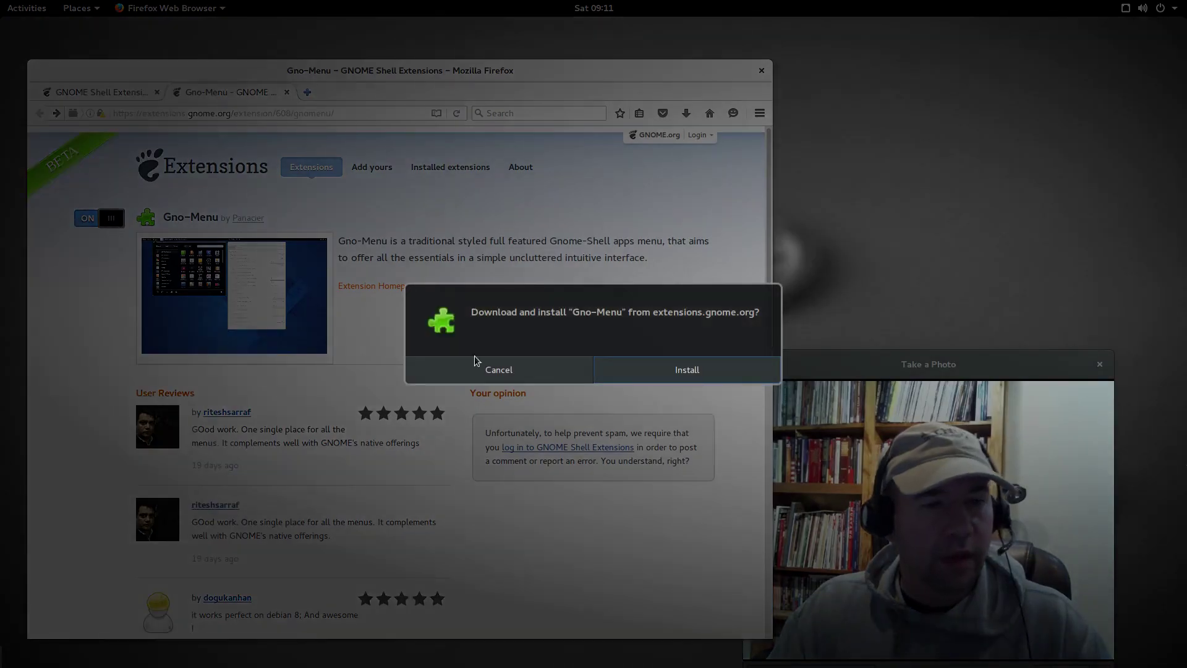
{"action": "left_click", "coordinate": [689, 373]}
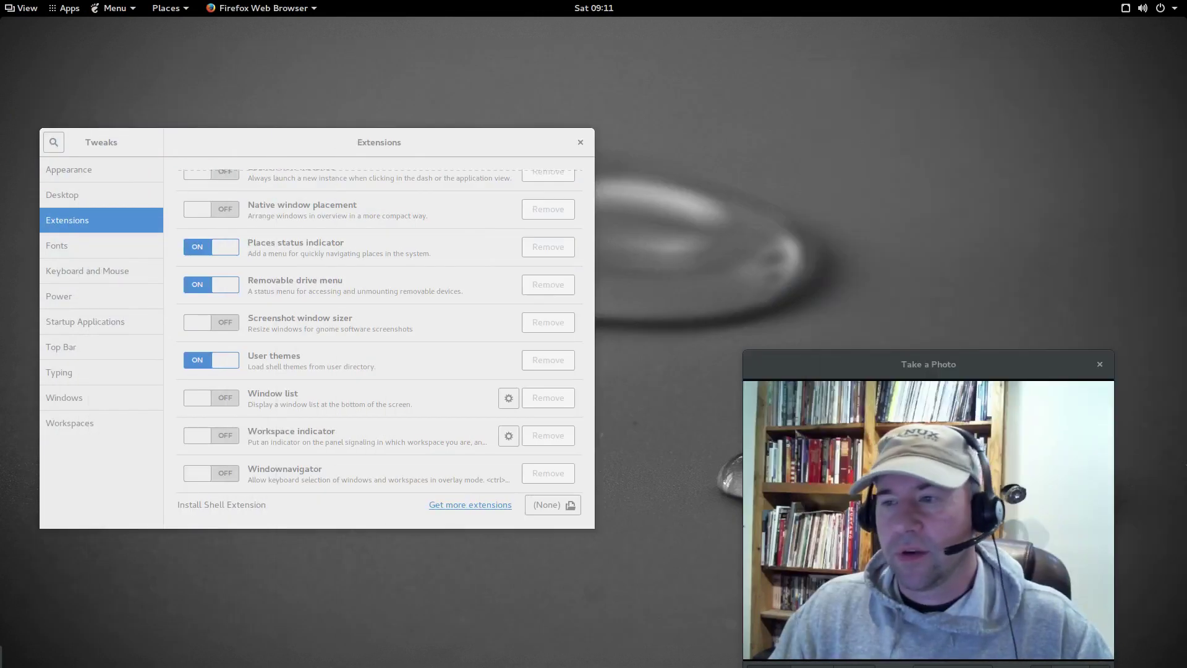
Open and close the activities overview and the applications grid from the top bar
{"action": "left_click", "coordinate": [27, 10]}
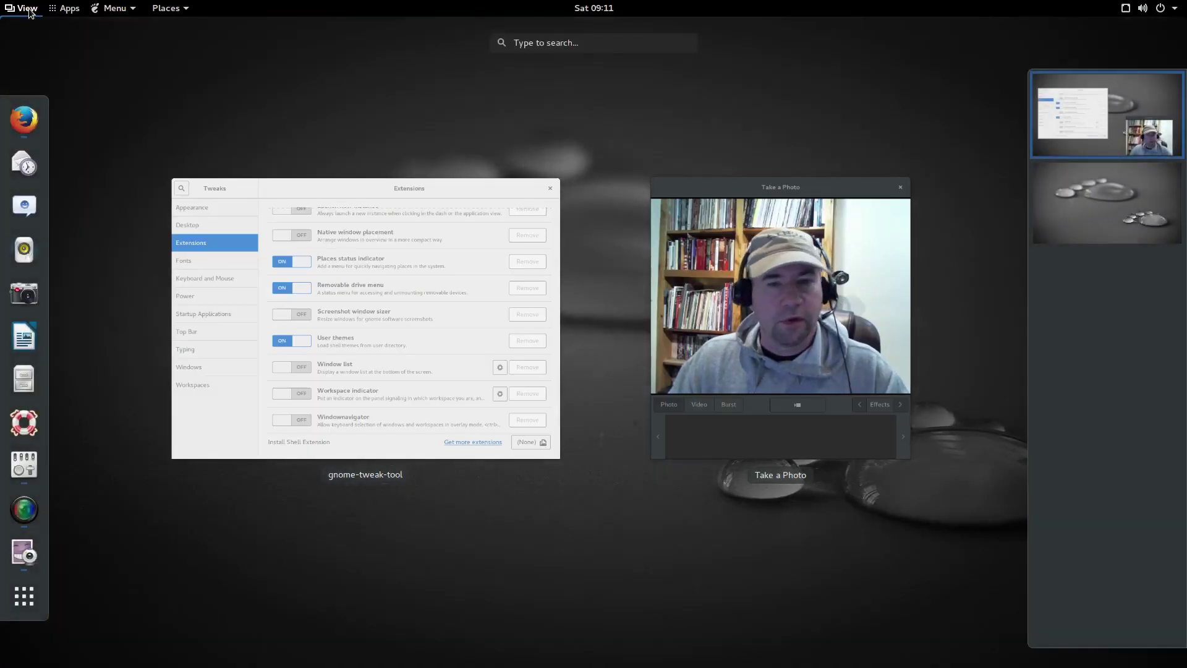
{"action": "left_click", "coordinate": [28, 9]}
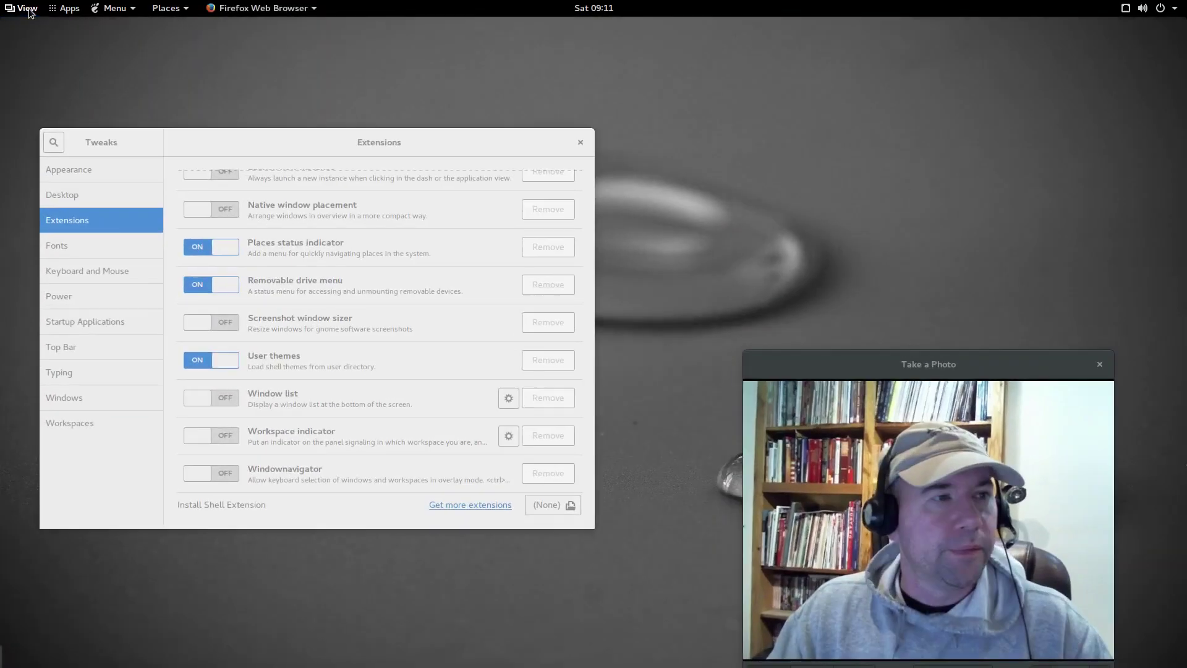
{"action": "left_click", "coordinate": [67, 11]}
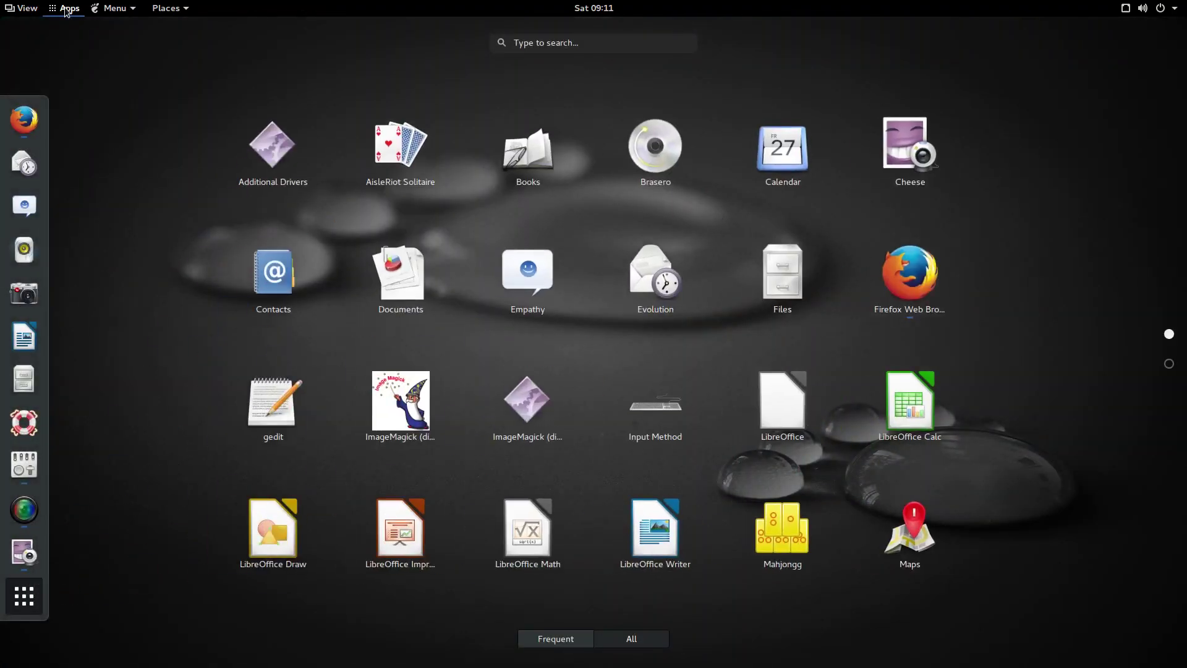
{"action": "left_click", "coordinate": [67, 11]}
Open Gno-Menu and browse its Science, Accessories, Sound & Video and System Tools categories
{"action": "left_click", "coordinate": [117, 11]}
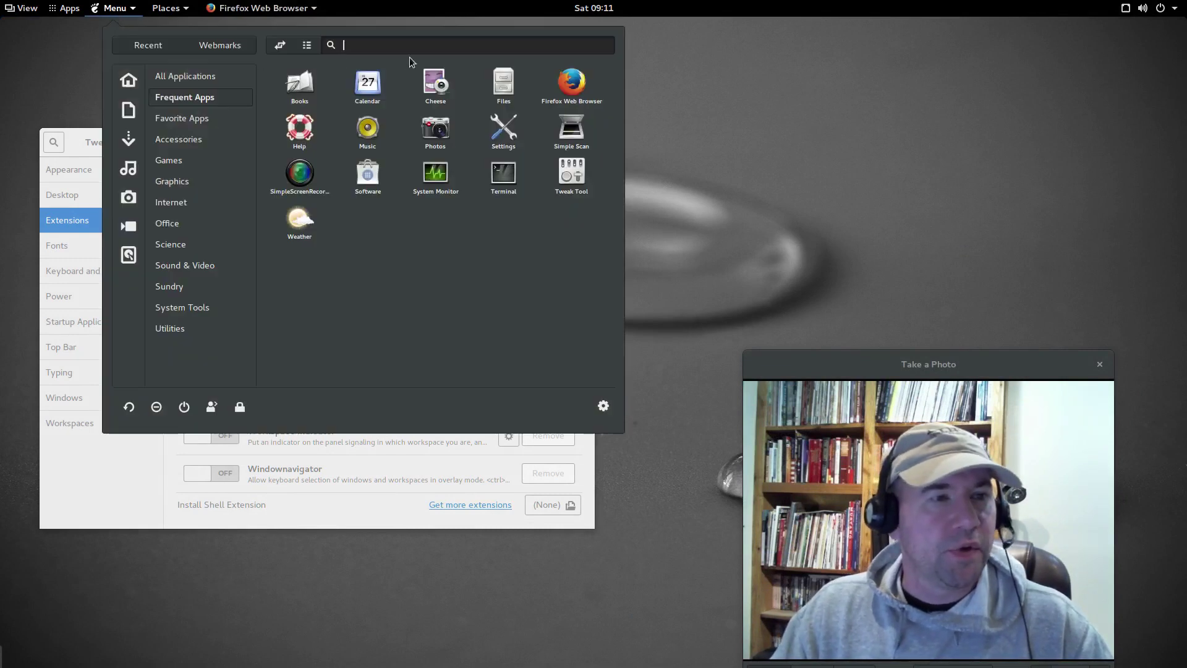
{"action": "left_click", "coordinate": [171, 244]}
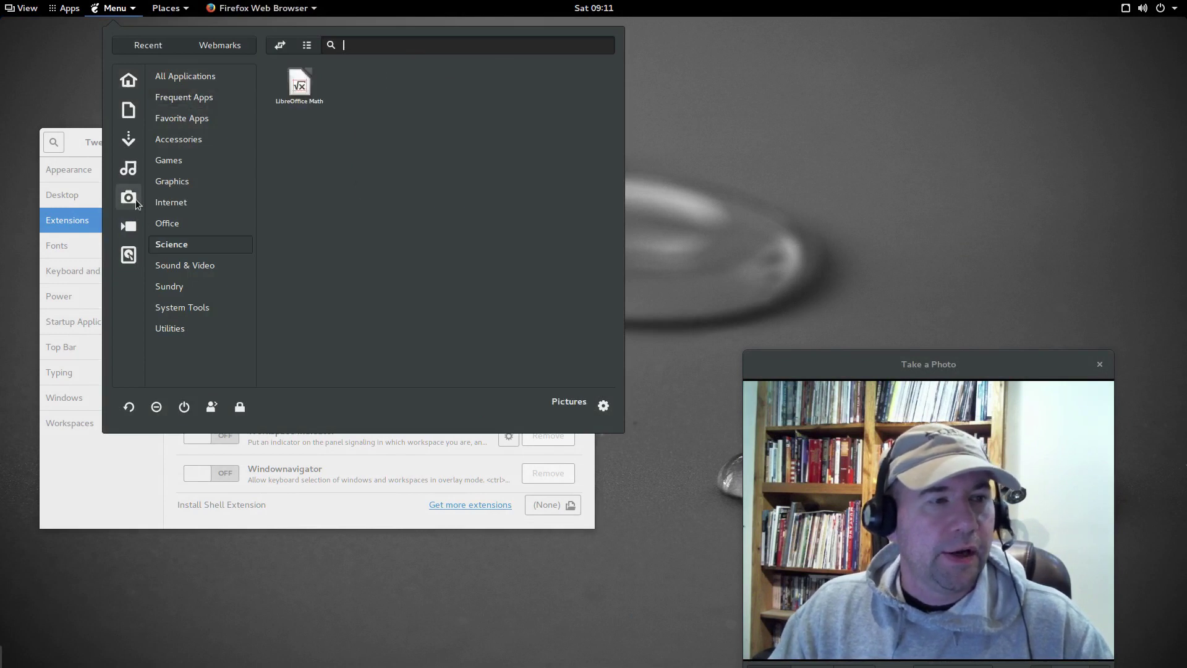
{"action": "left_click", "coordinate": [166, 139]}
{"action": "left_click", "coordinate": [185, 265]}
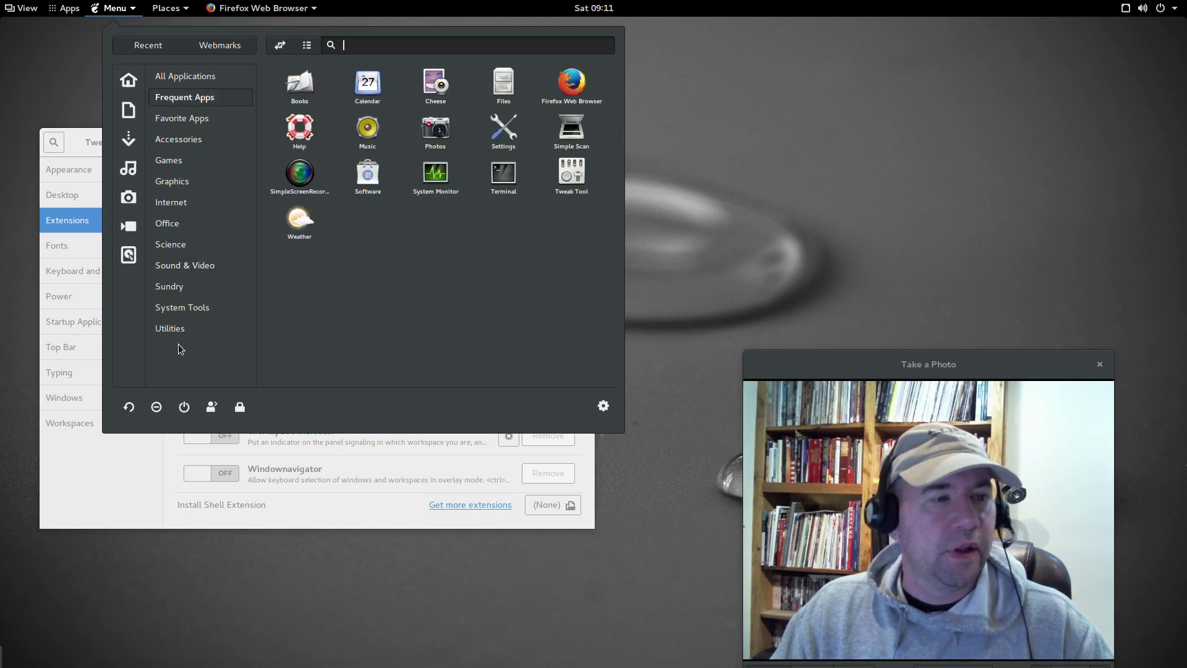
{"action": "mouse_move", "coordinate": [177, 312]}
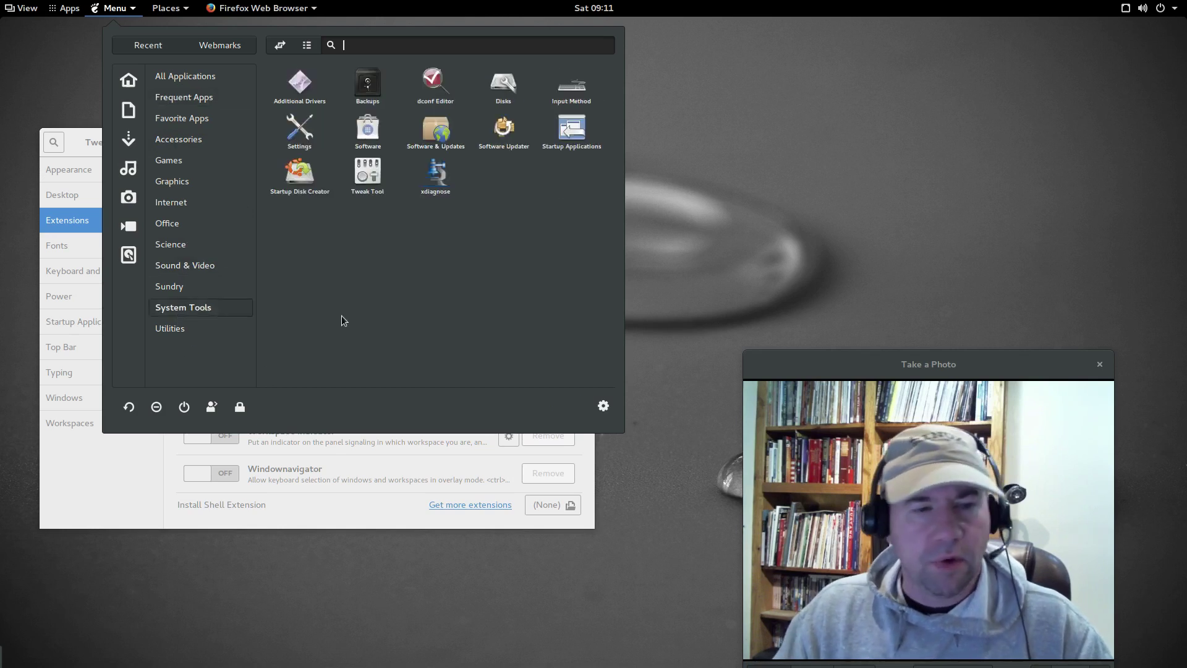
Browse Gno-Menu's Panel and Menu Settings preferences, close them, and return to Firefox
{"action": "left_click", "coordinate": [602, 406]}
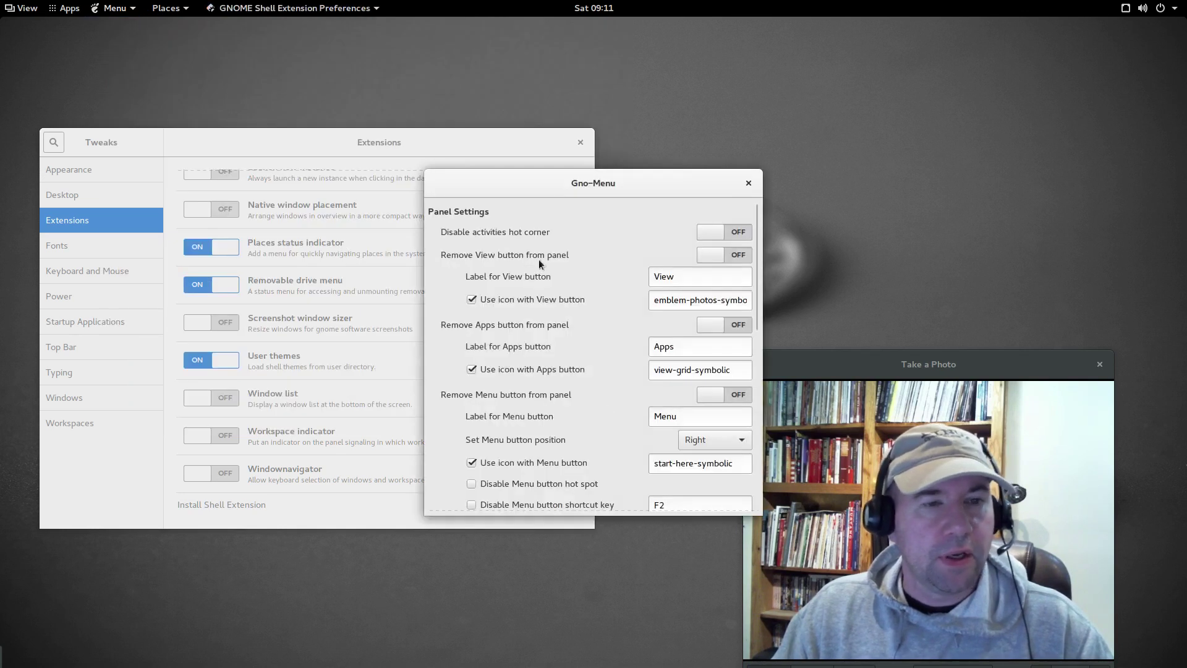
{"action": "scroll", "coordinate": [663, 371], "scroll_direction": "down", "scroll_amount": 10}
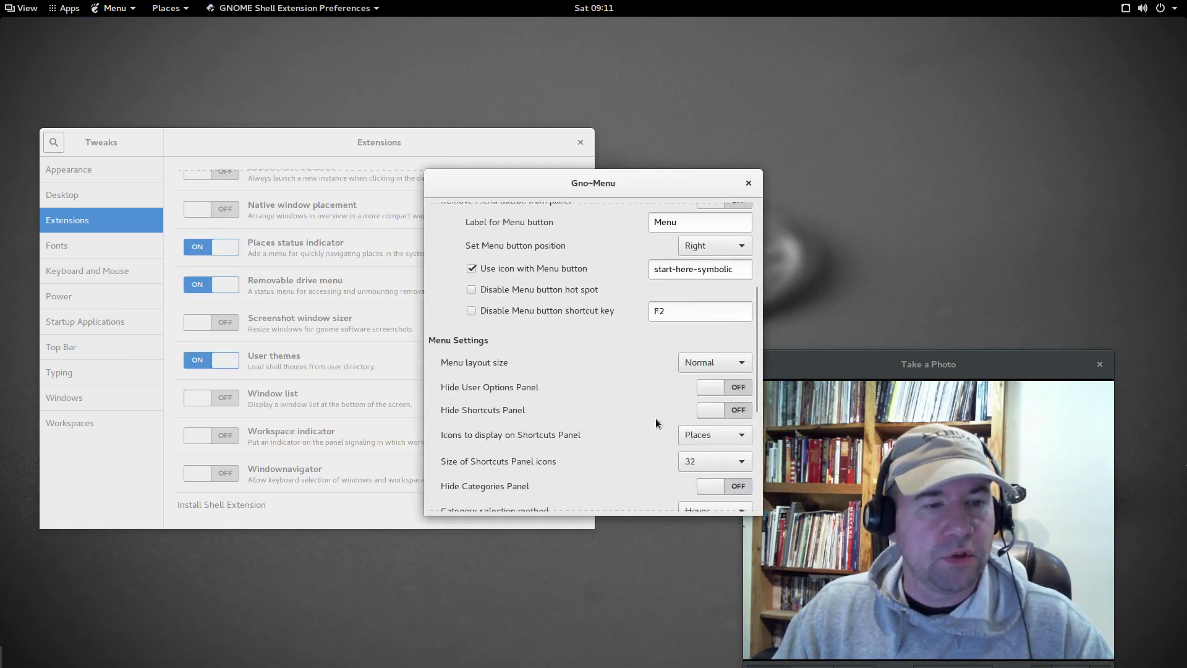
{"action": "scroll", "coordinate": [658, 422], "scroll_direction": "up", "scroll_amount": 4}
{"action": "scroll", "coordinate": [656, 422], "scroll_direction": "up", "scroll_amount": 3}
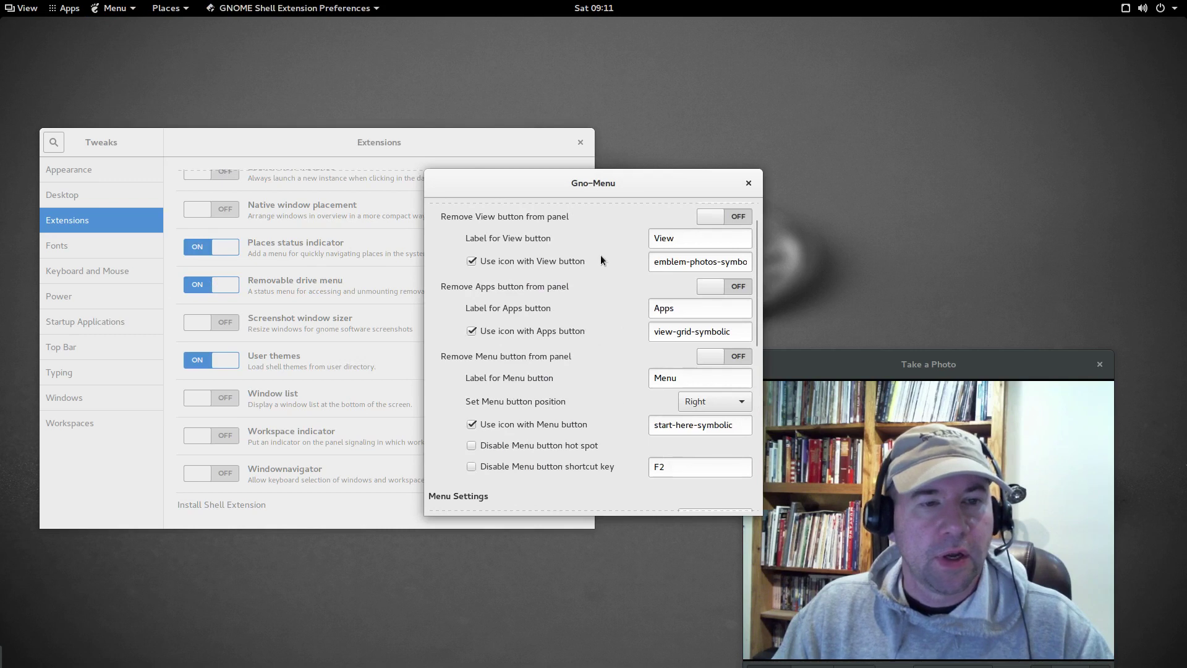
{"action": "scroll", "coordinate": [637, 440], "scroll_direction": "down", "scroll_amount": 9}
{"action": "scroll", "coordinate": [631, 340], "scroll_direction": "up", "scroll_amount": 5}
{"action": "scroll", "coordinate": [636, 300], "scroll_direction": "up", "scroll_amount": 4}
{"action": "left_click", "coordinate": [747, 183]}
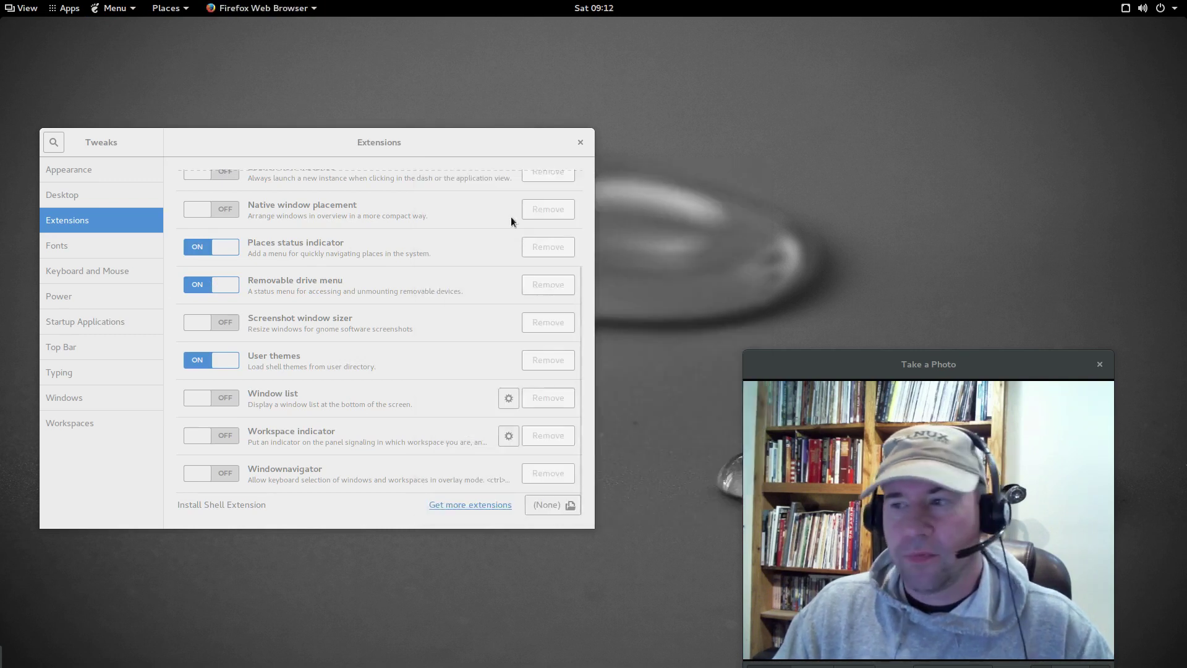
{"action": "key", "text": "alt+Tab"}
Move the Firefox window left and go back to the 'menu' search results tab
{"action": "left_click_drag", "start_coordinate": [834, 62], "coordinate": [685, 61]}
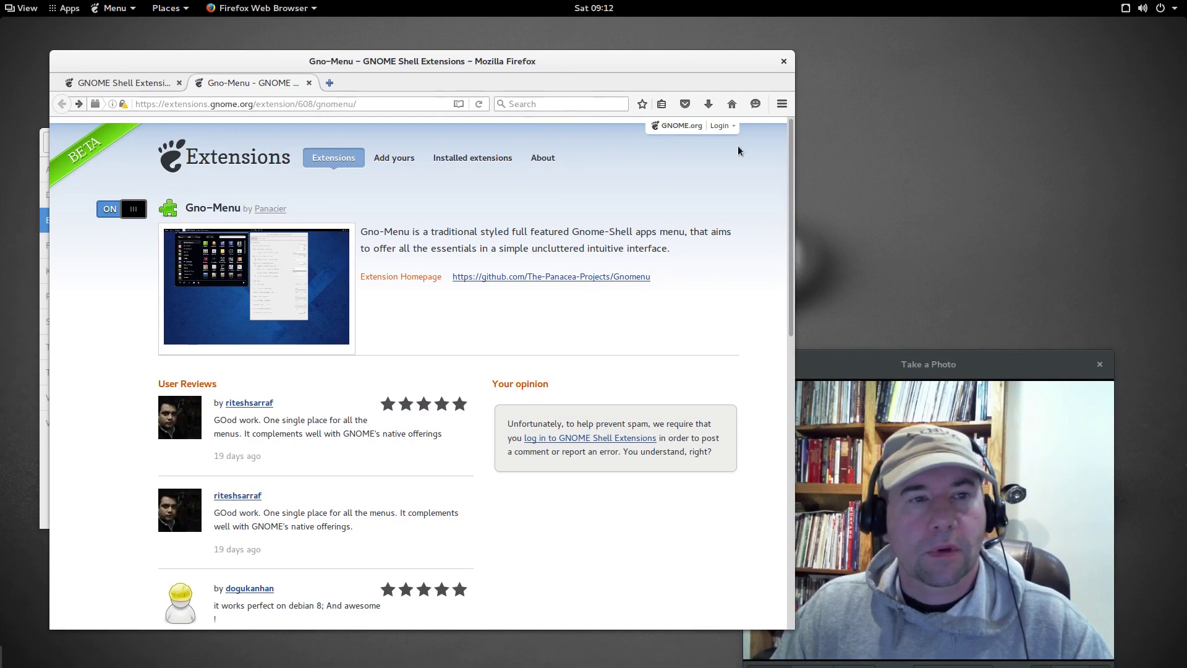
{"action": "left_click_drag", "start_coordinate": [587, 57], "coordinate": [552, 65]}
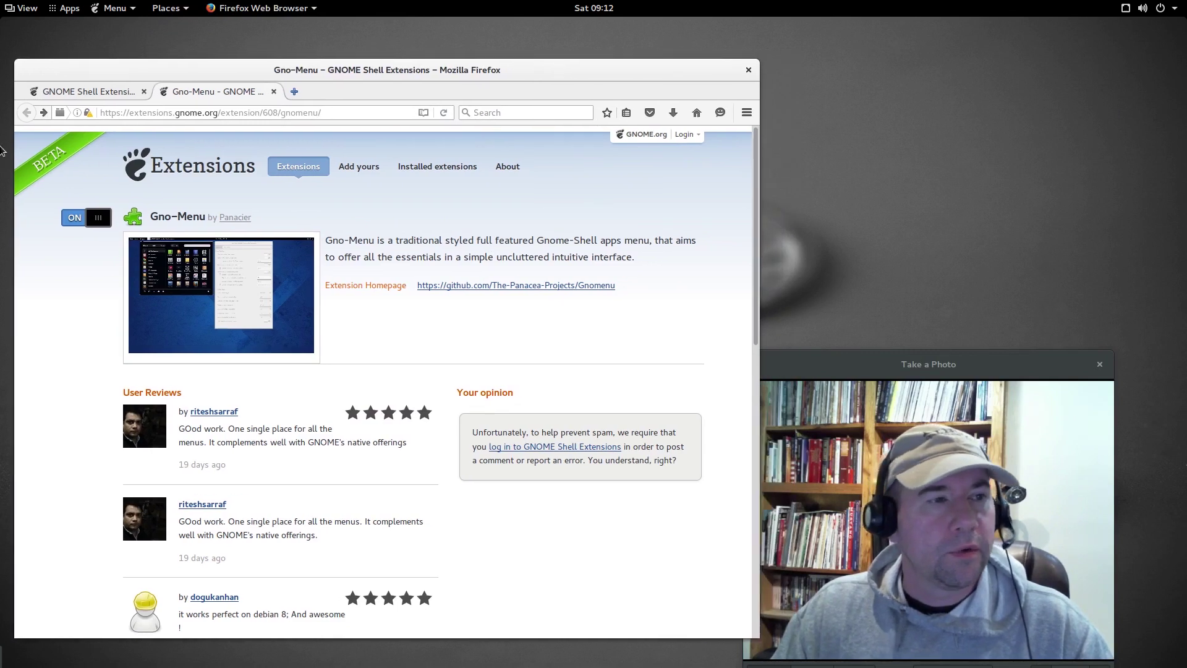
{"action": "left_click", "coordinate": [55, 91]}
{"action": "scroll", "coordinate": [375, 400], "scroll_direction": "up", "scroll_amount": 1}
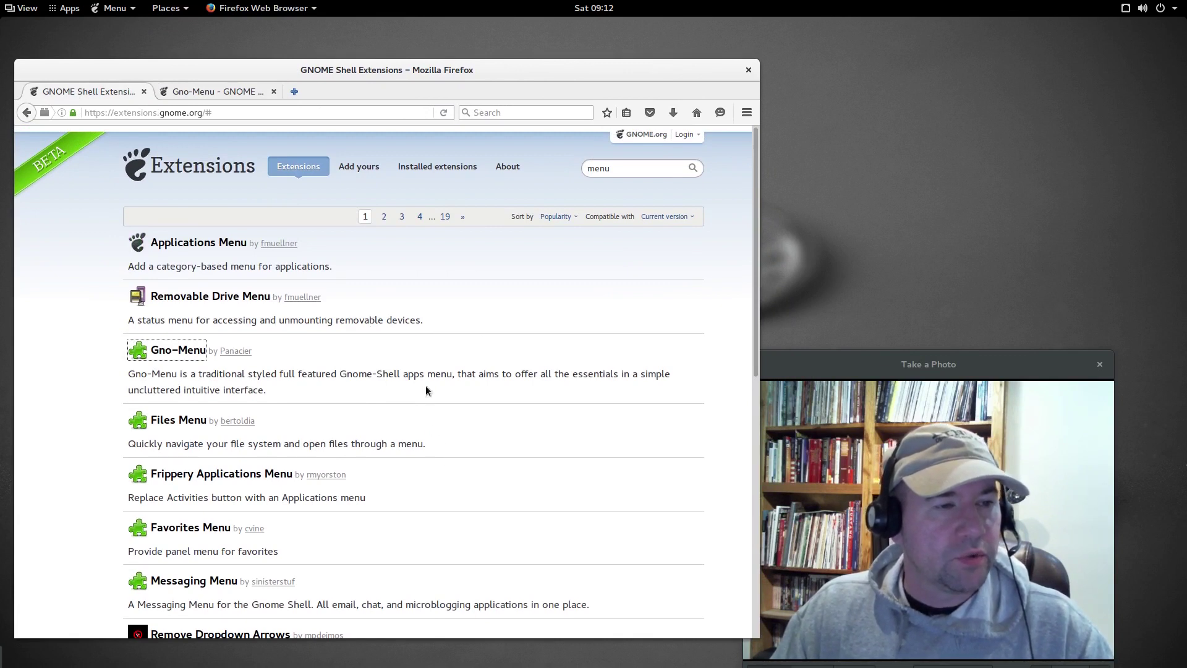
{"action": "scroll", "coordinate": [408, 408], "scroll_direction": "down", "scroll_amount": 7}
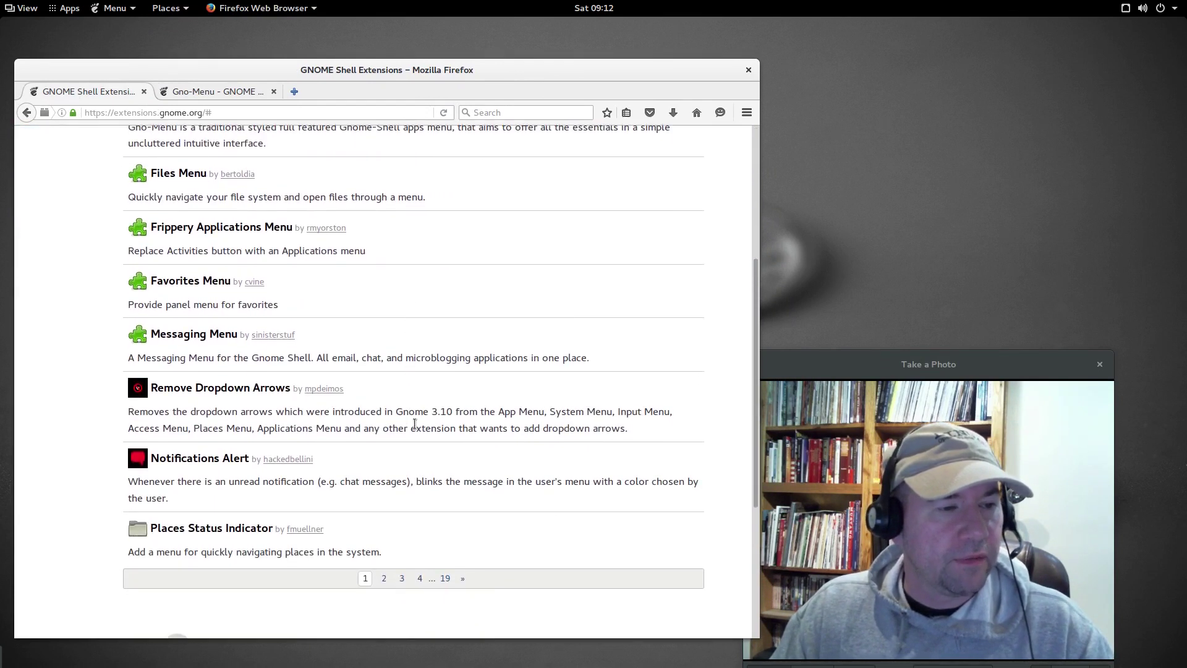
{"action": "scroll", "coordinate": [415, 432], "scroll_direction": "down", "scroll_amount": 3}
{"action": "scroll", "coordinate": [417, 434], "scroll_direction": "up", "scroll_amount": 10}
Open the Applications Menu extension page and view its full-size screenshot
{"action": "left_click", "coordinate": [185, 242]}
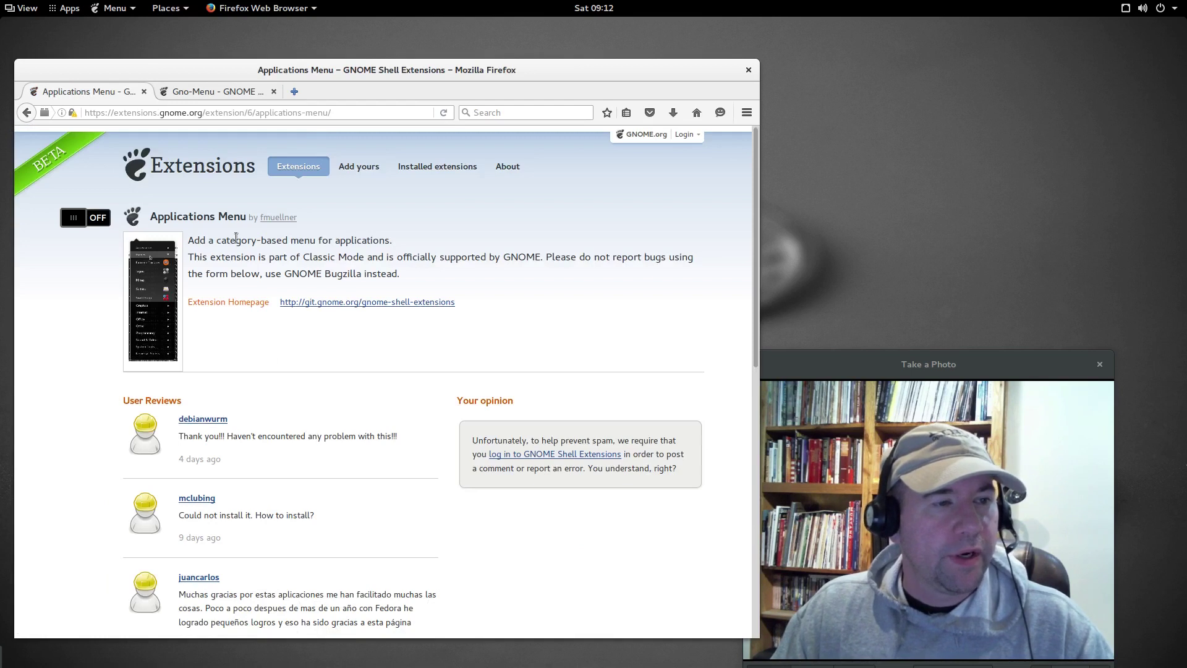
{"action": "left_click", "coordinate": [150, 310]}
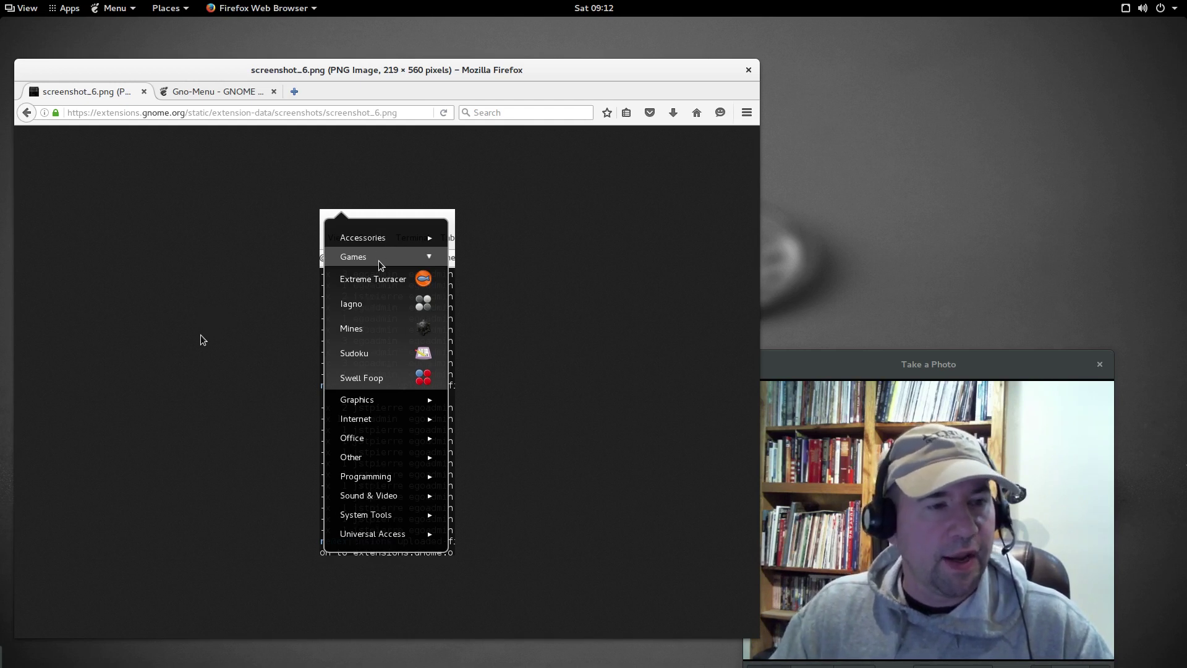
{"action": "left_click", "coordinate": [25, 113]}
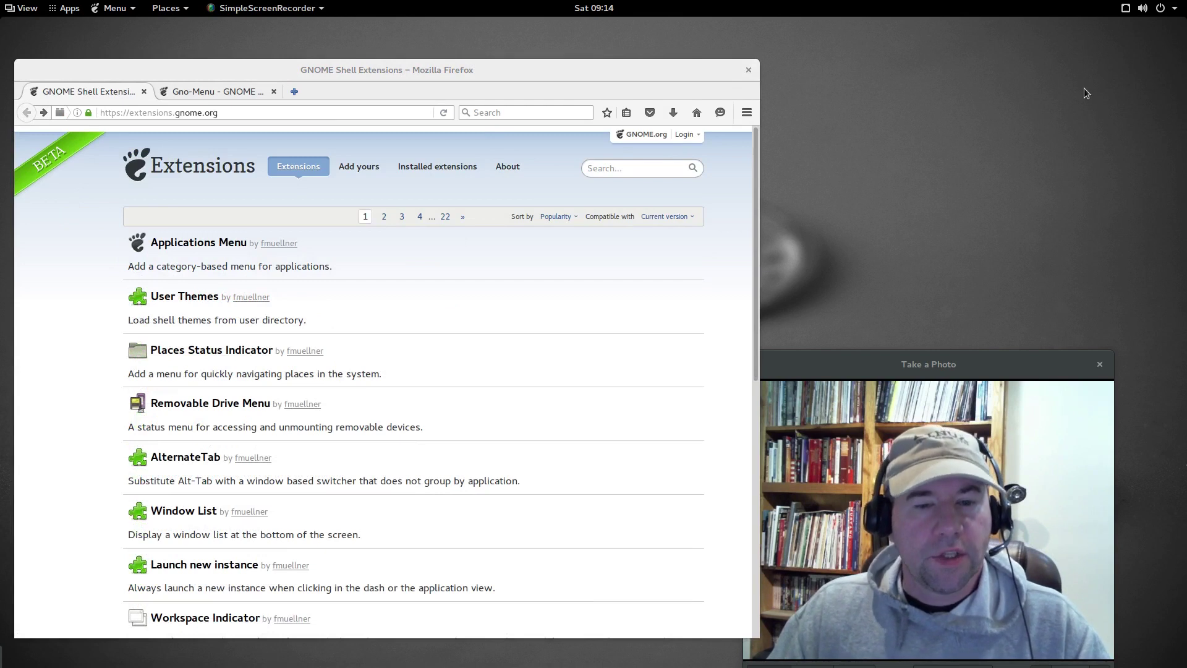
Search for 'topicons', open TopIcons Plus, then switch it ON and confirm the install
{"action": "left_click", "coordinate": [605, 168]}
{"action": "type", "text": "topi"}
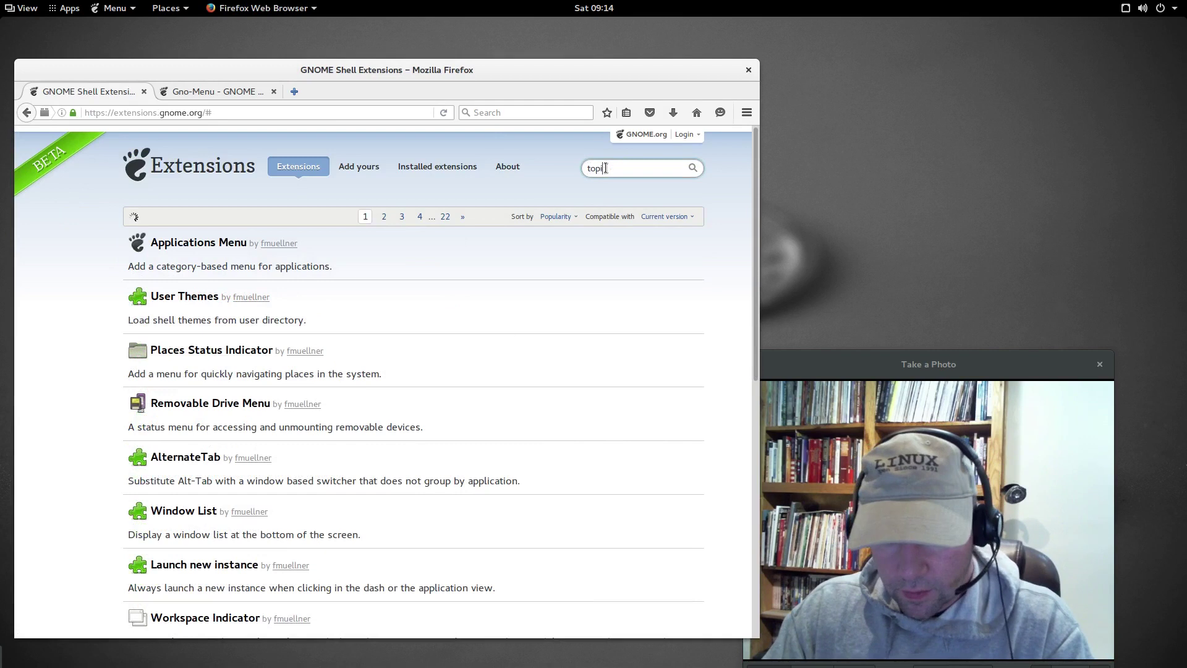
{"action": "type", "text": "cons"}
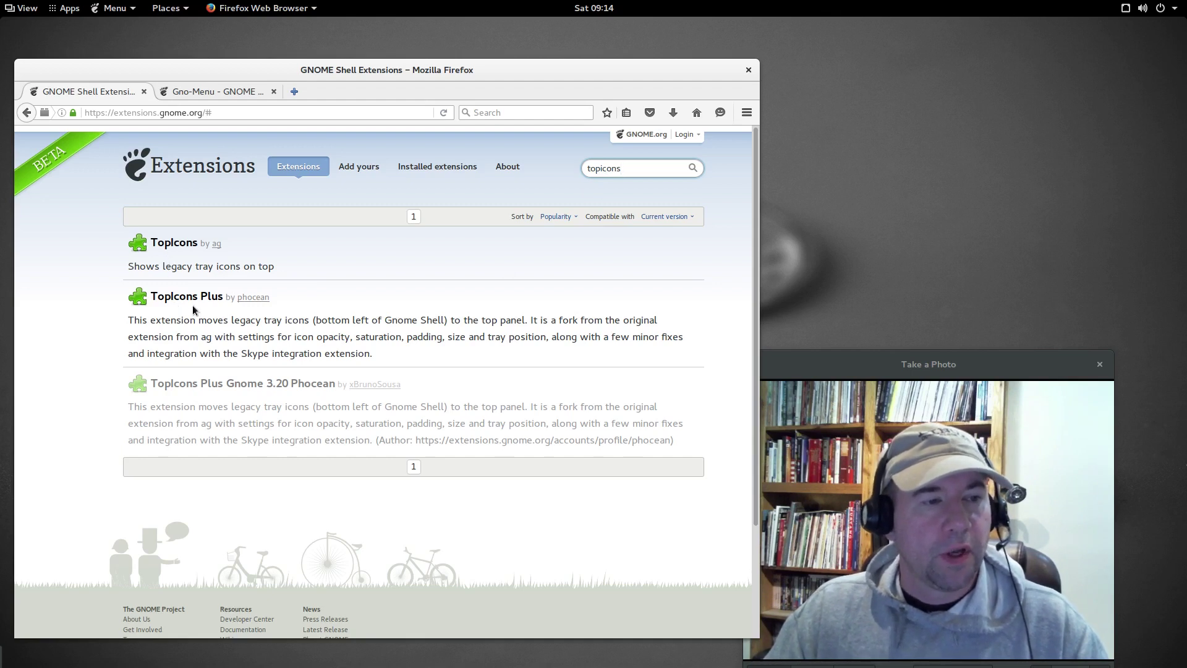
{"action": "left_click", "coordinate": [175, 243]}
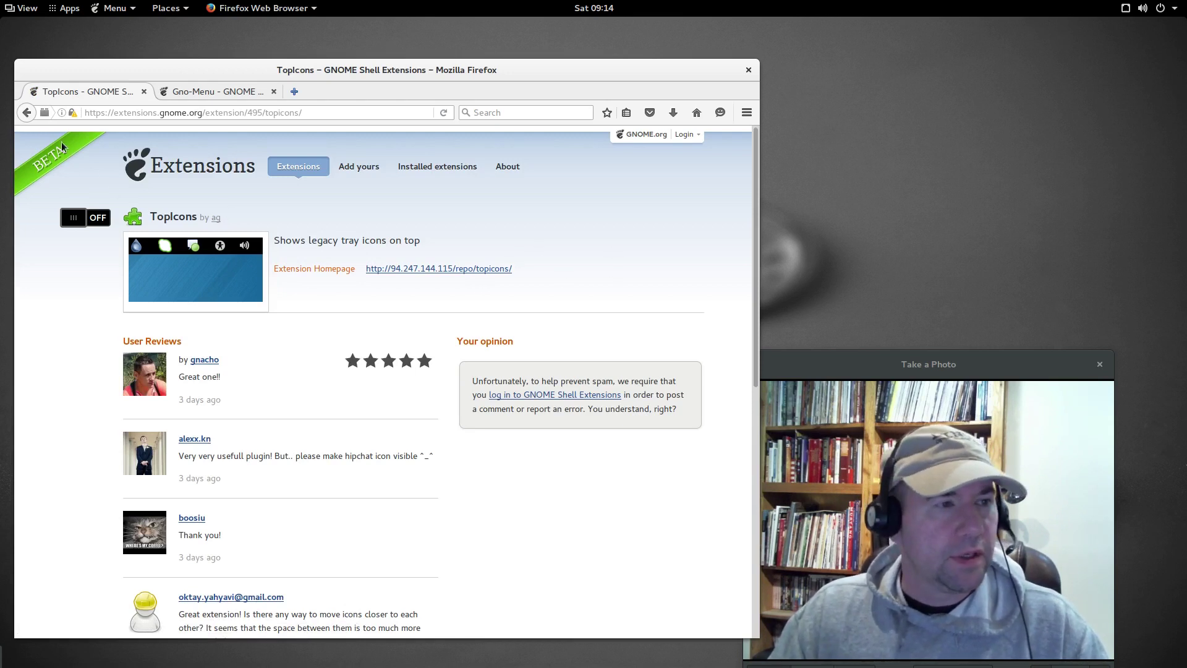
{"action": "left_click", "coordinate": [27, 113]}
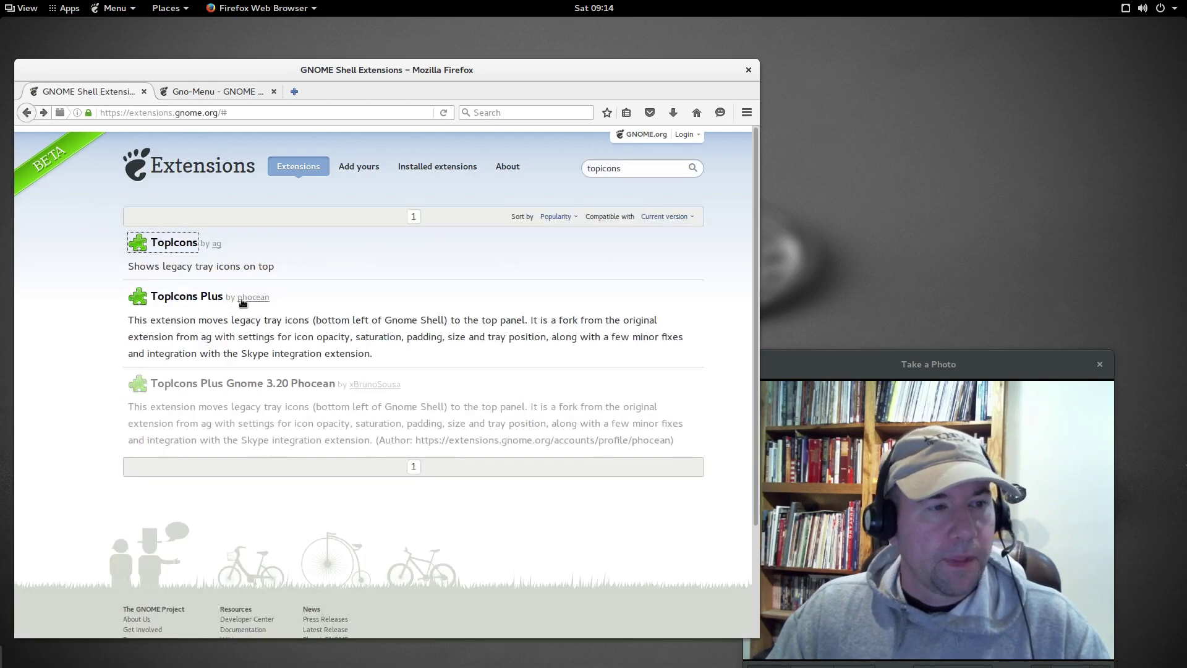
{"action": "left_click", "coordinate": [187, 299]}
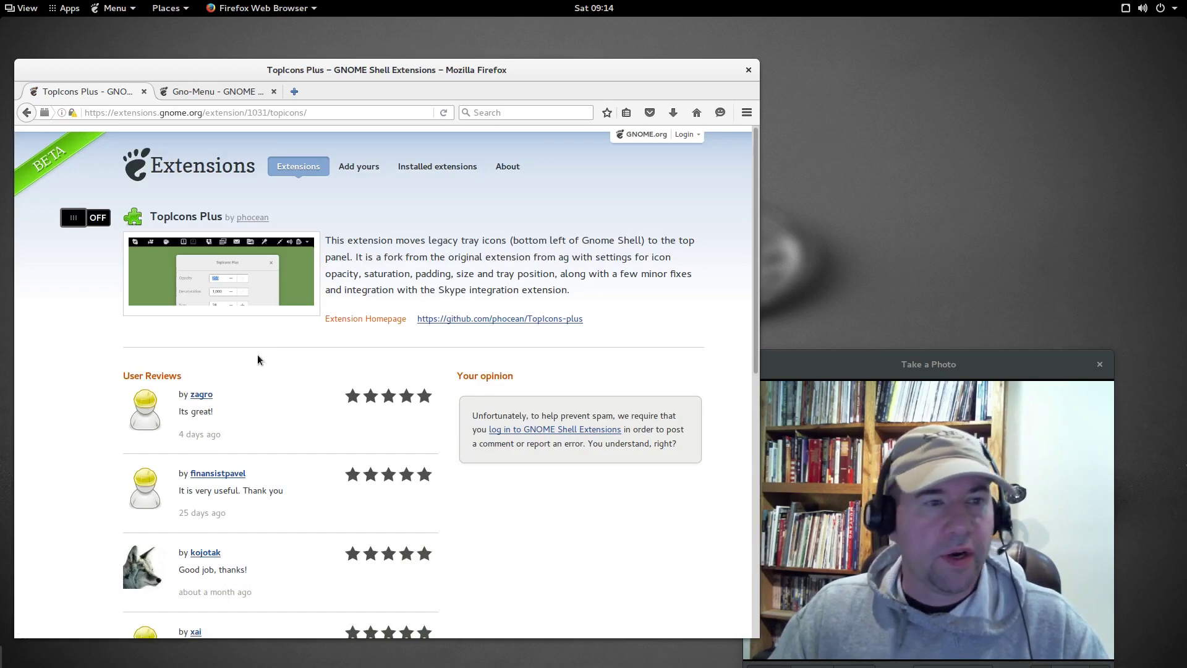
{"action": "left_click", "coordinate": [97, 219]}
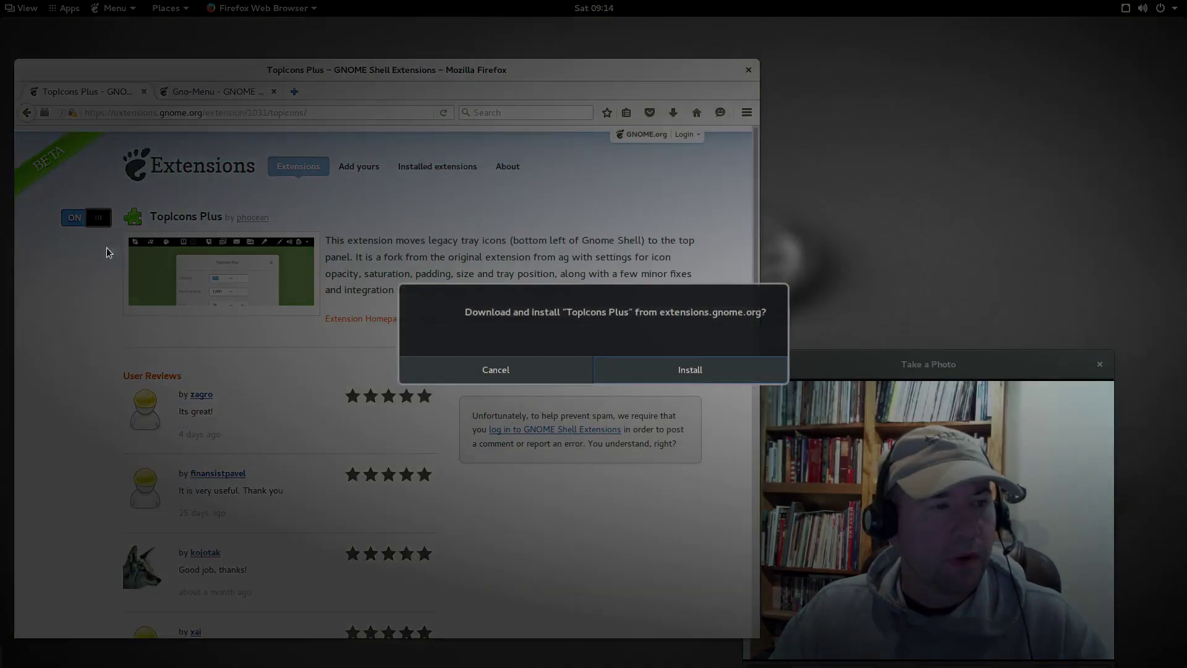
{"action": "left_click", "coordinate": [712, 372]}
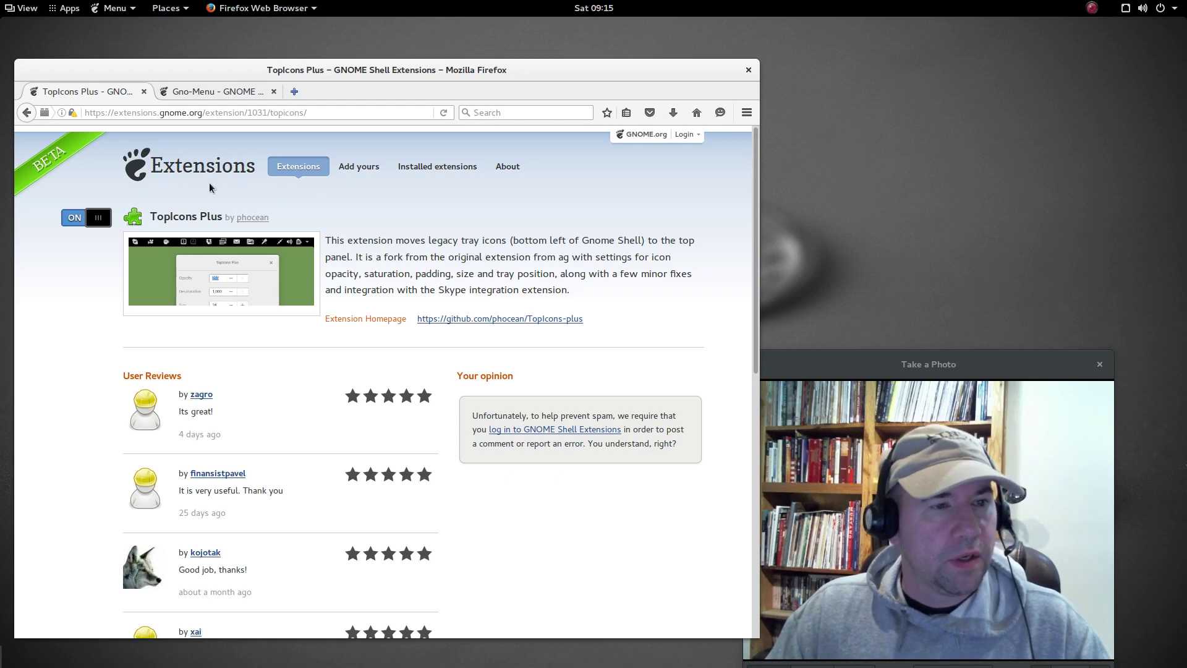
Search the site for 'dash', open Dash to Dock, and install it by switching it ON
{"action": "left_click", "coordinate": [290, 165]}
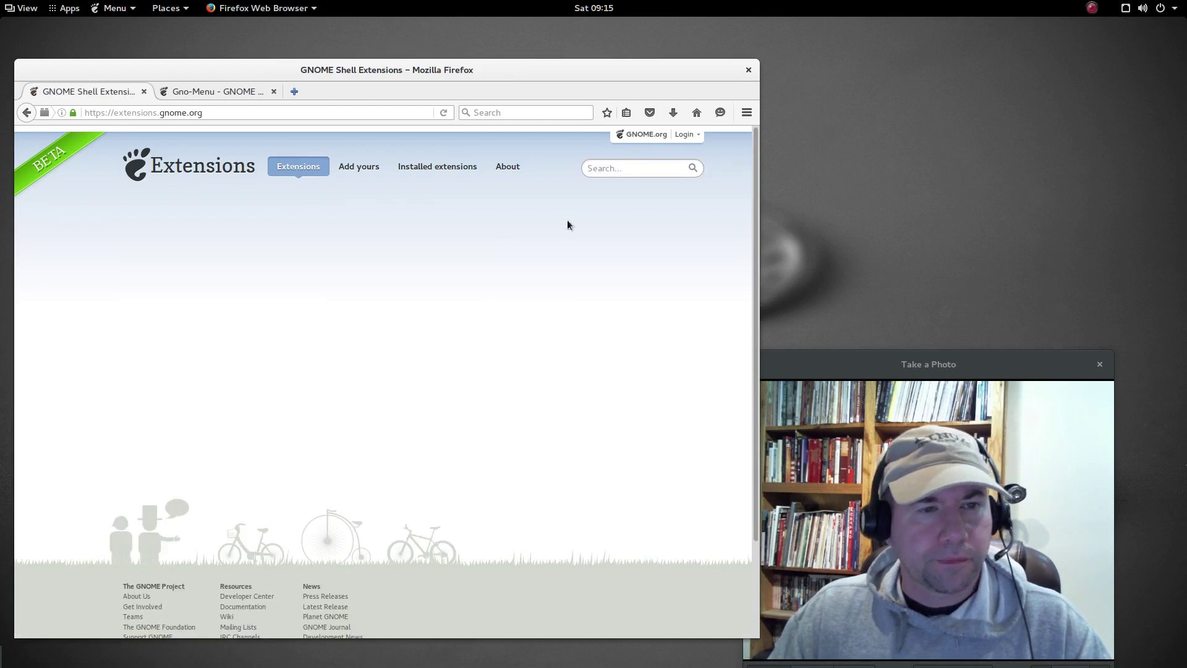
{"action": "left_click", "coordinate": [610, 167]}
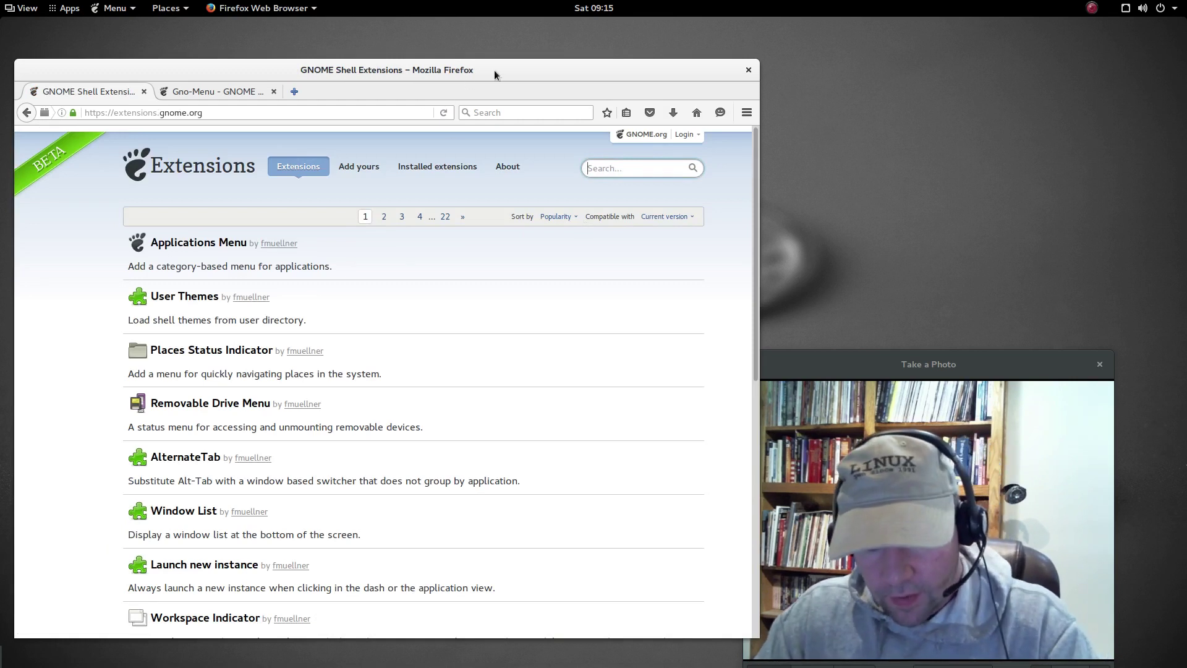
{"action": "type", "text": "dash"}
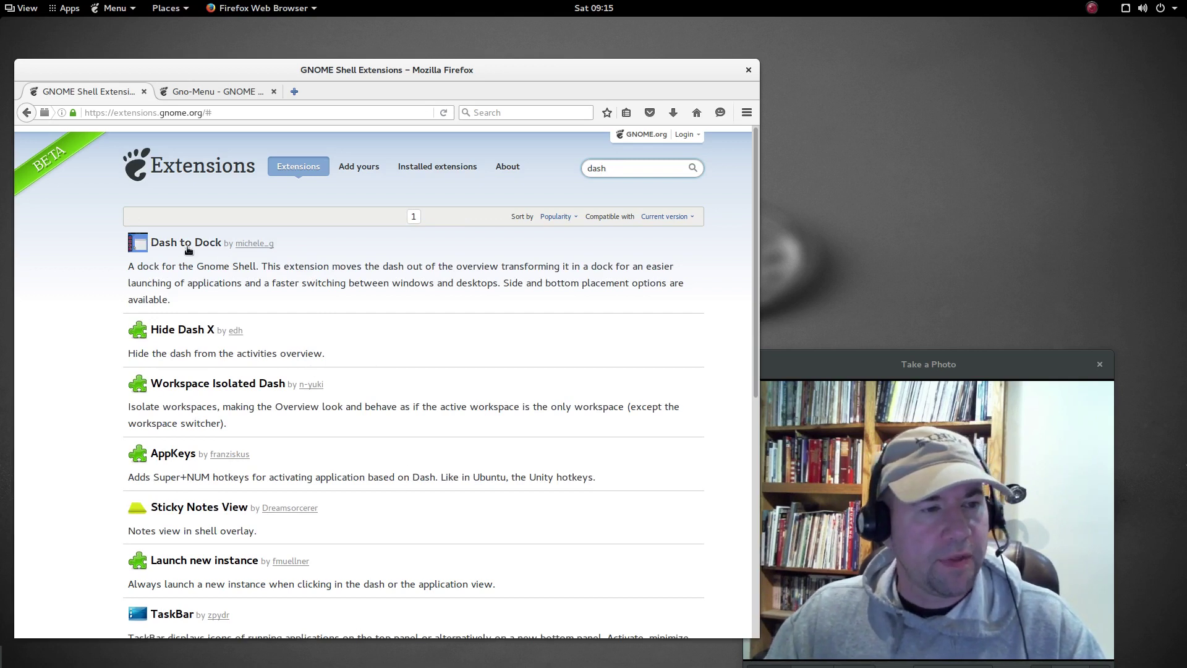
{"action": "left_click", "coordinate": [216, 243]}
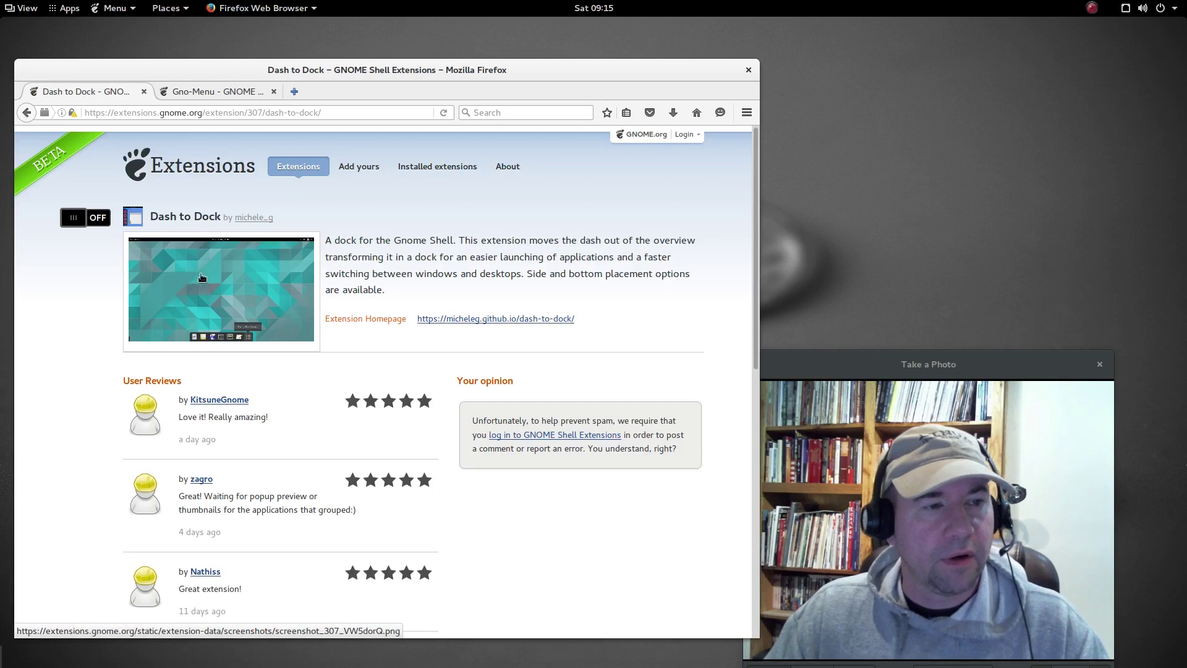
{"action": "left_click_drag", "start_coordinate": [449, 76], "coordinate": [450, 68]}
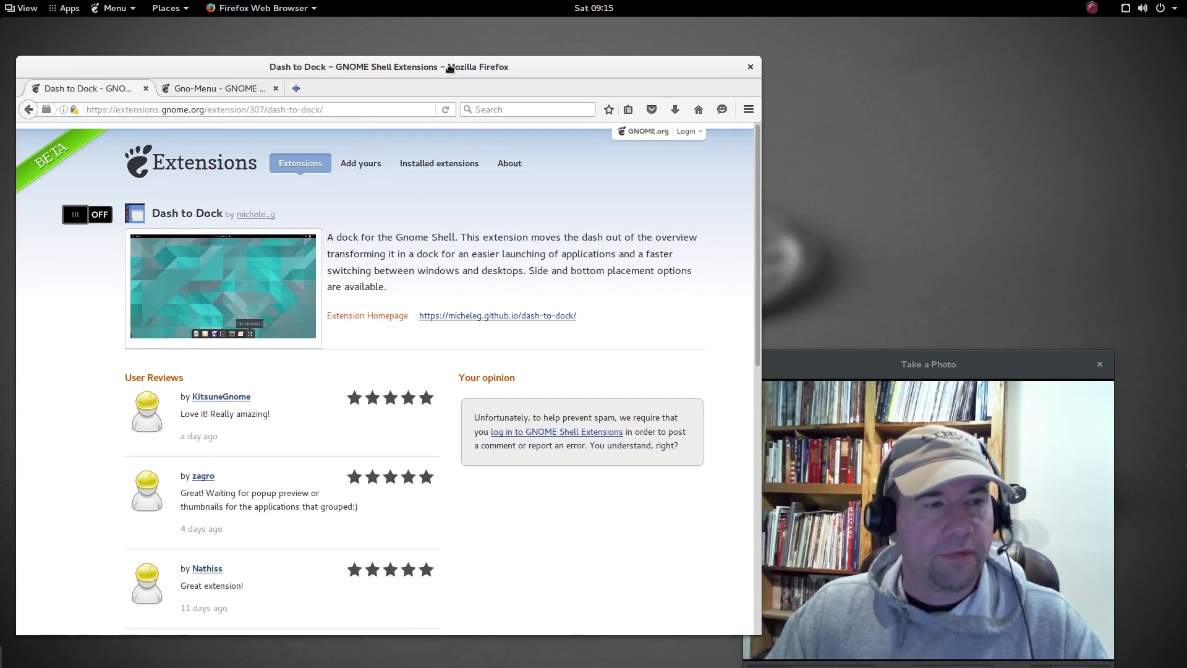
{"action": "left_click", "coordinate": [98, 216]}
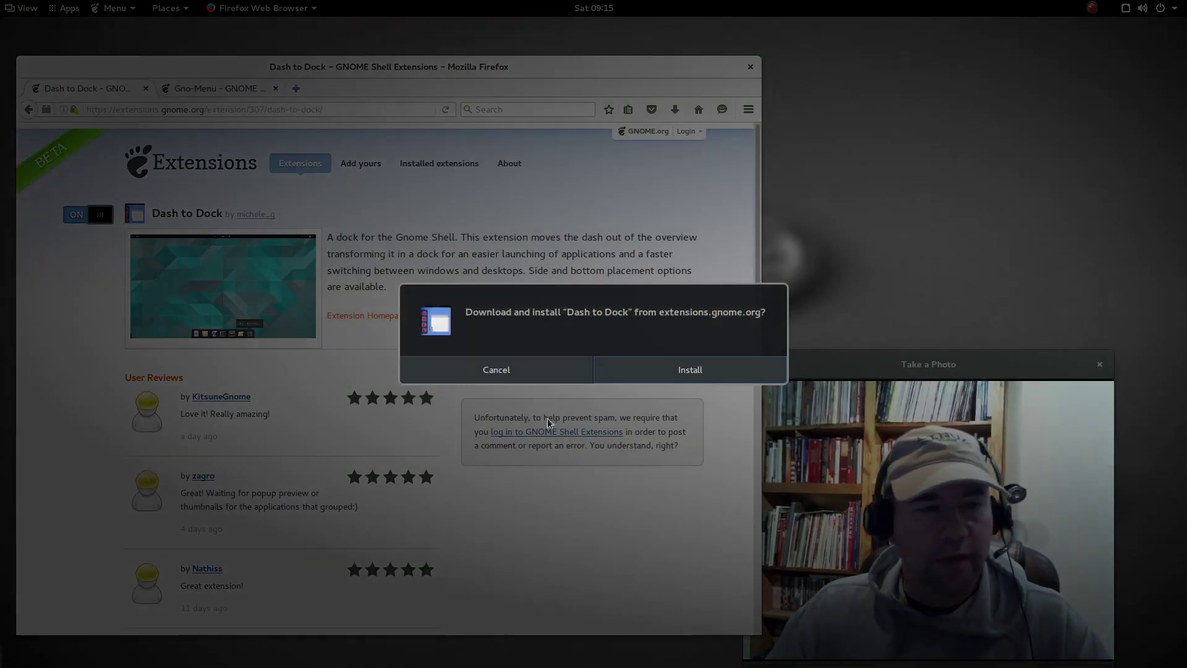
{"action": "left_click", "coordinate": [683, 370]}
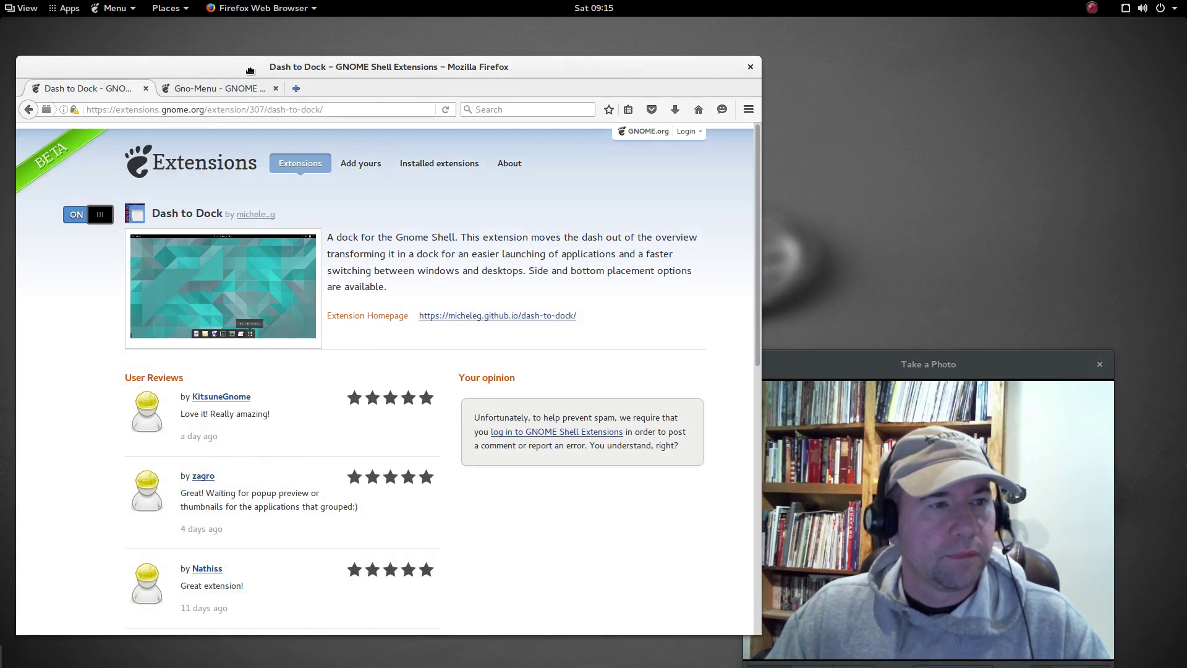
{"action": "left_click_drag", "start_coordinate": [250, 70], "coordinate": [763, 120]}
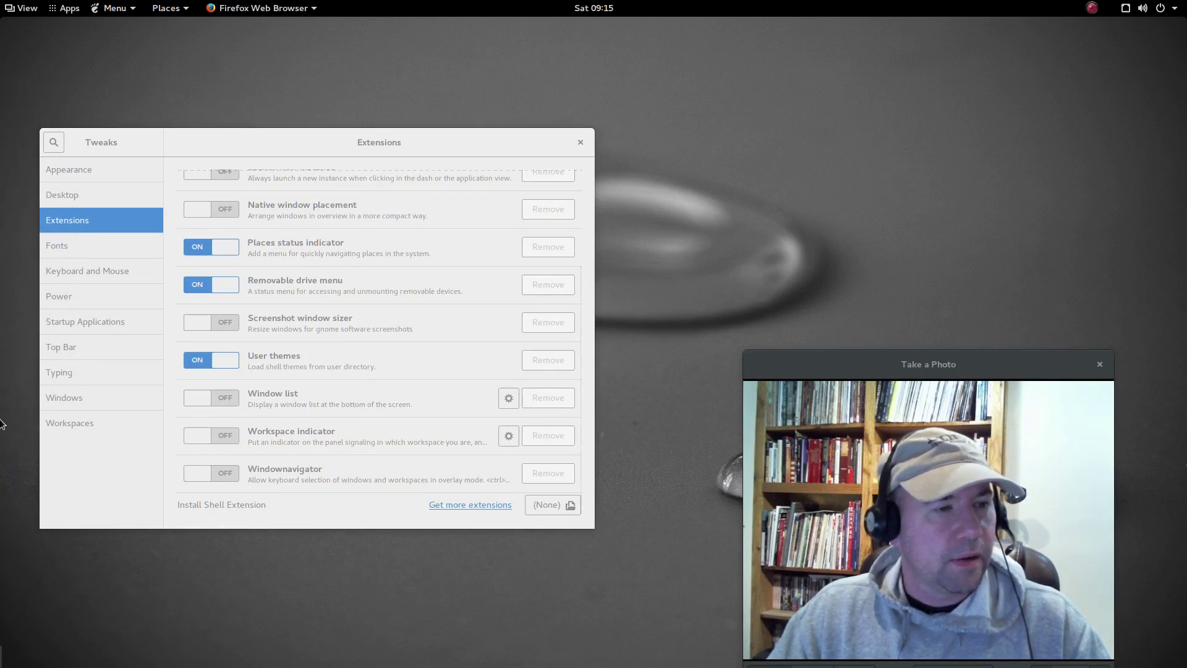
Close and relaunch Tweak Tool via 'tweak' search, showing Extensions with Dash to dock and Gno-menu on
{"action": "mouse_move", "coordinate": [2, 352]}
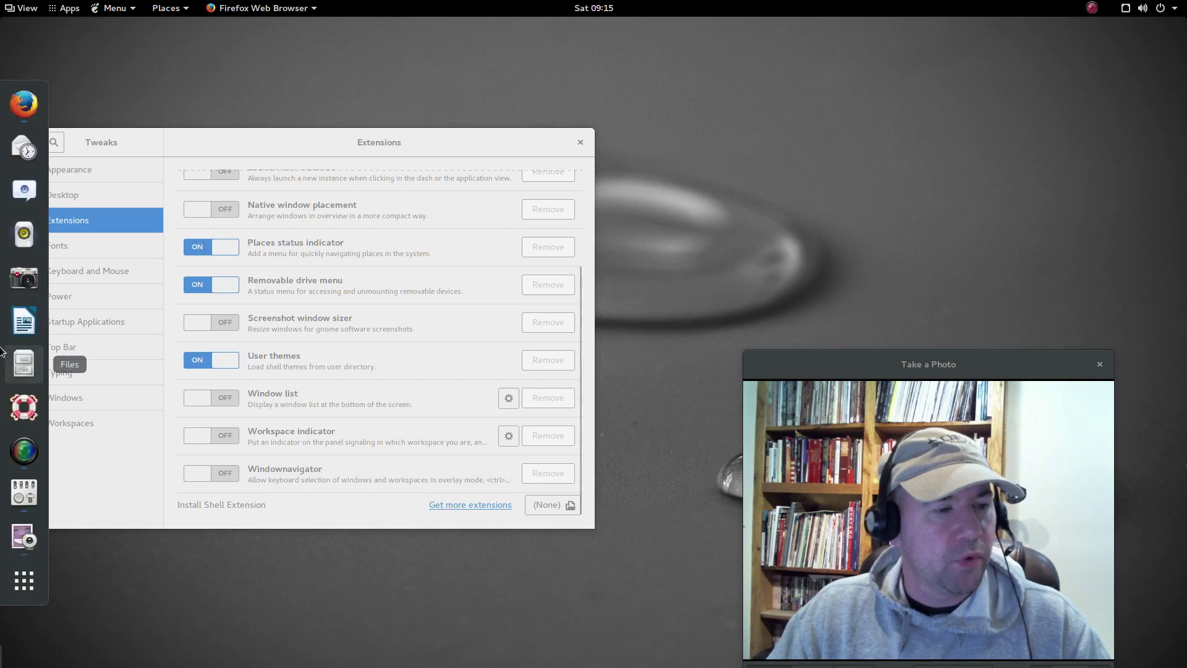
{"action": "left_click", "coordinate": [353, 131]}
{"action": "left_click", "coordinate": [663, 117]}
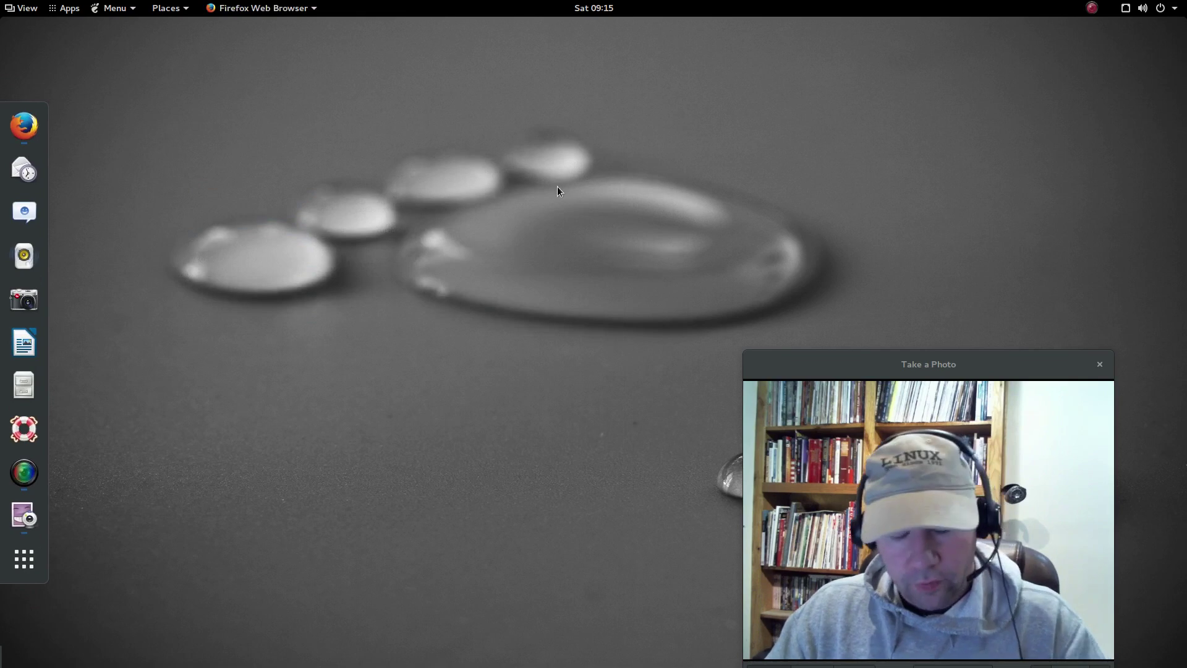
{"action": "key", "text": "super"}
{"action": "type", "text": "twea"}
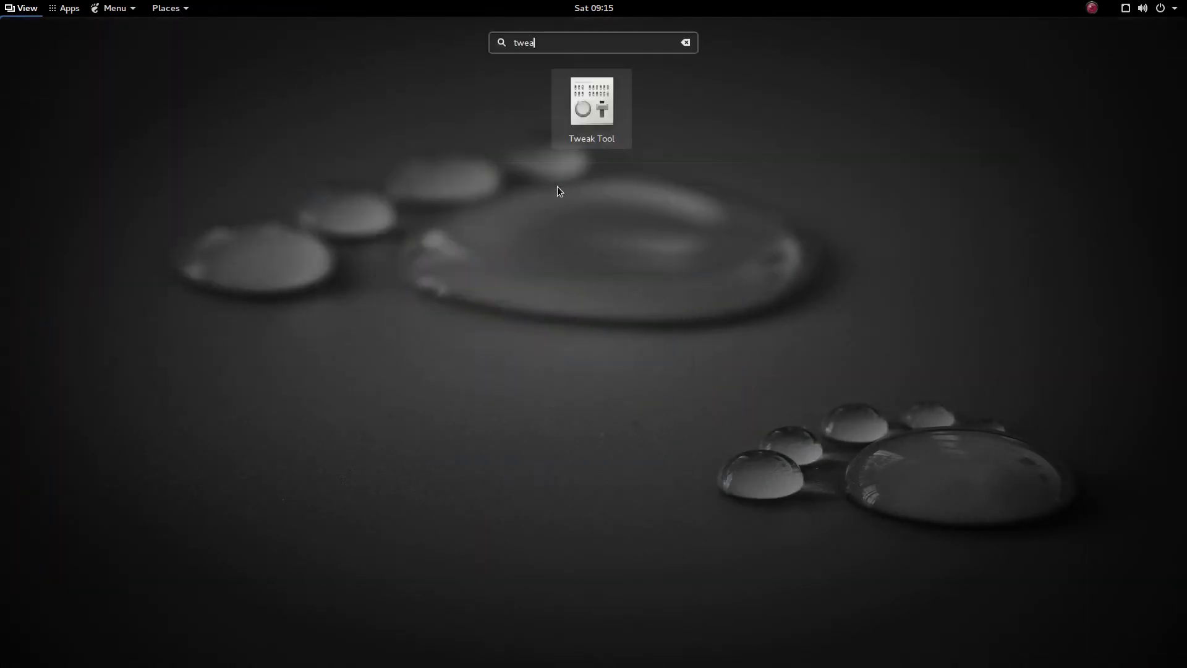
{"action": "type", "text": "k"}
{"action": "key", "text": "Return"}
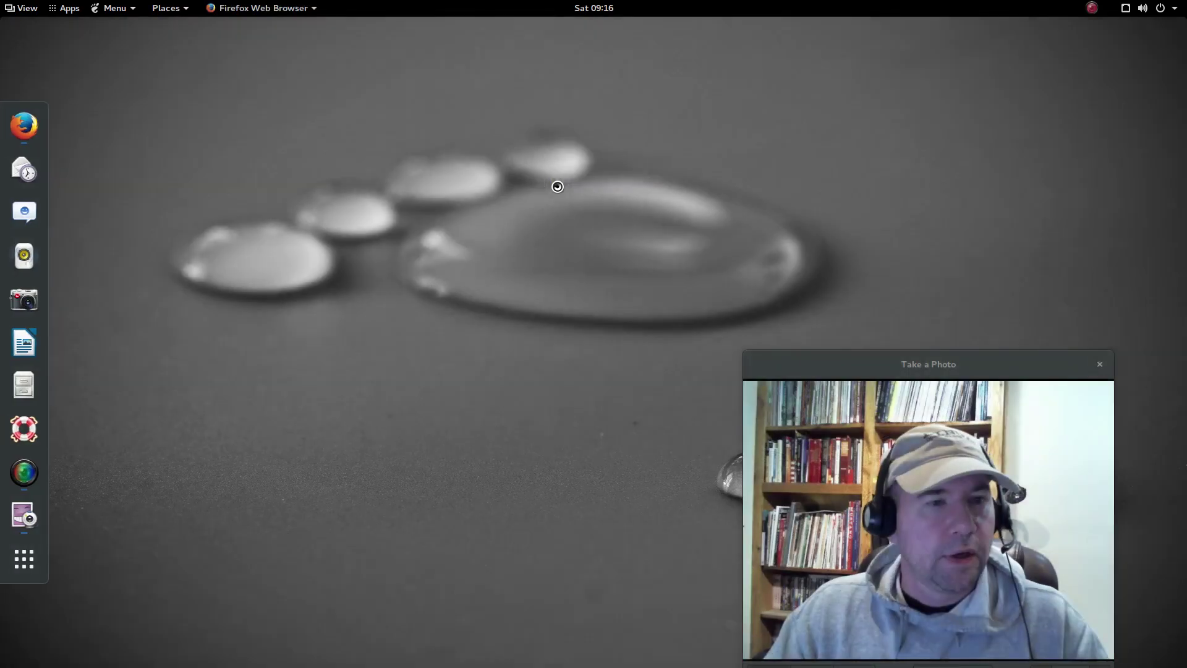
{"action": "left_click_drag", "start_coordinate": [520, 154], "coordinate": [350, 91]}
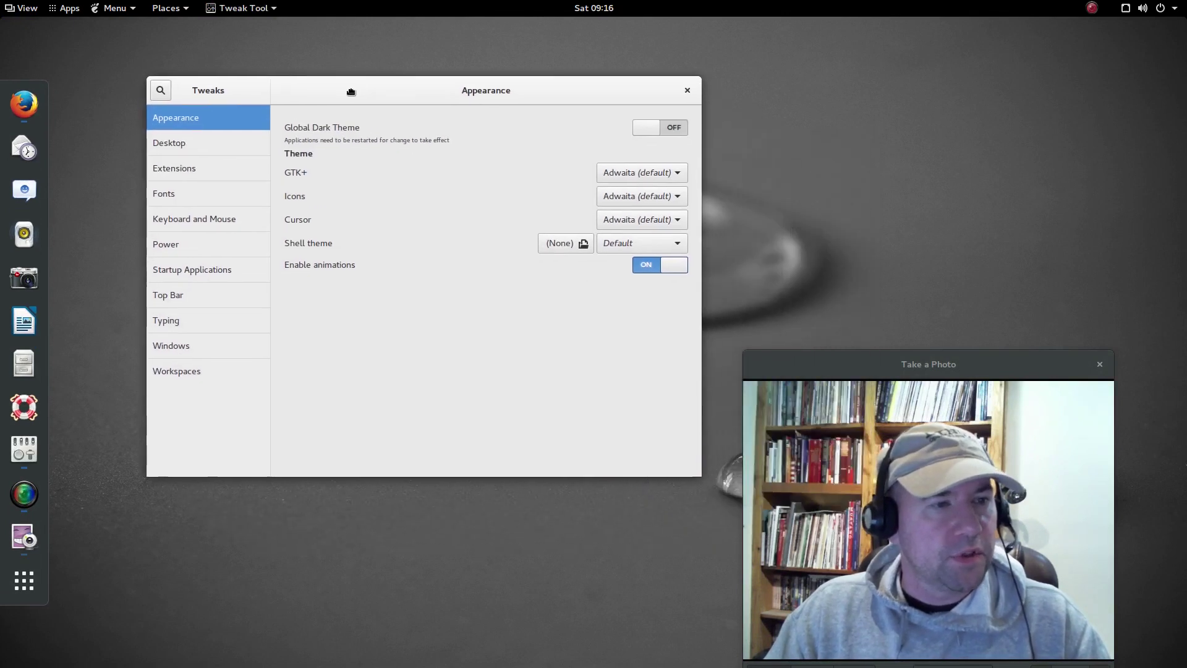
{"action": "left_click", "coordinate": [203, 173]}
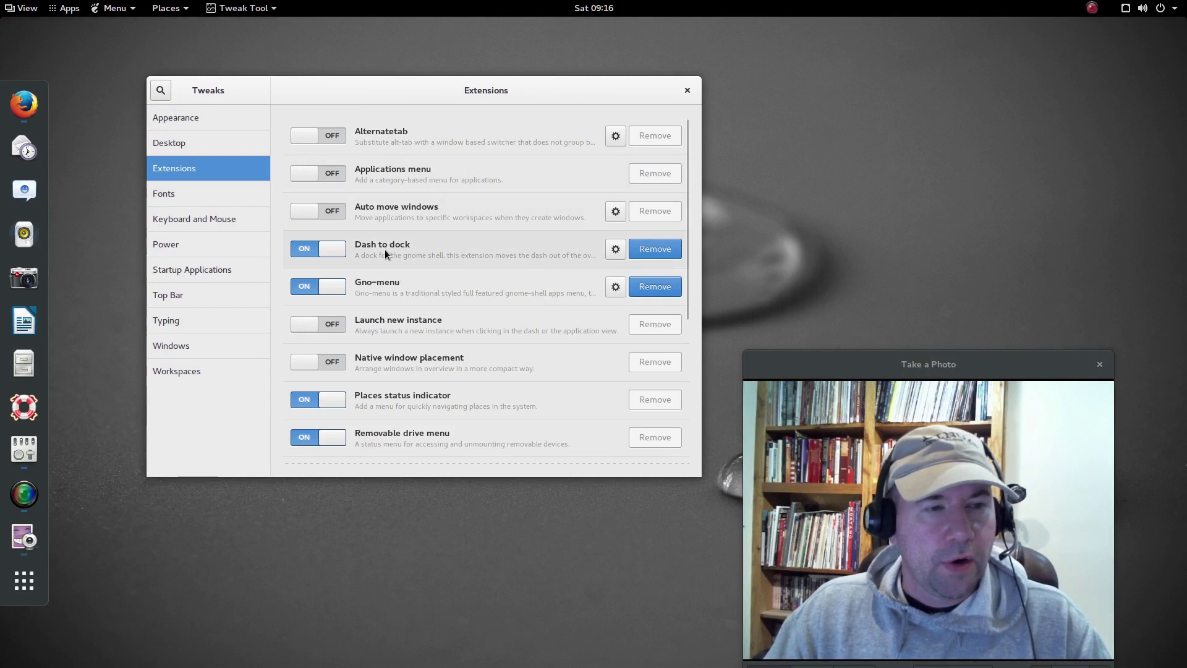
In Dash to Dock's settings, put the dock at the bottom and set icon size limit to about 49 px
{"action": "left_click", "coordinate": [615, 250]}
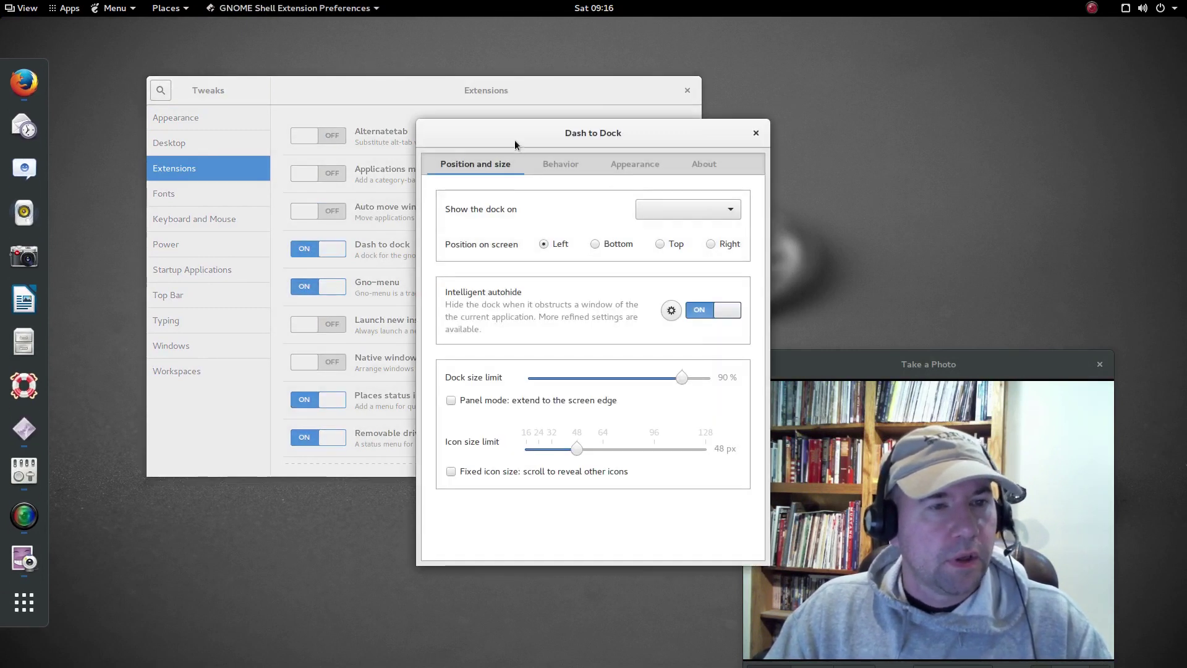
{"action": "left_click_drag", "start_coordinate": [514, 136], "coordinate": [484, 135]}
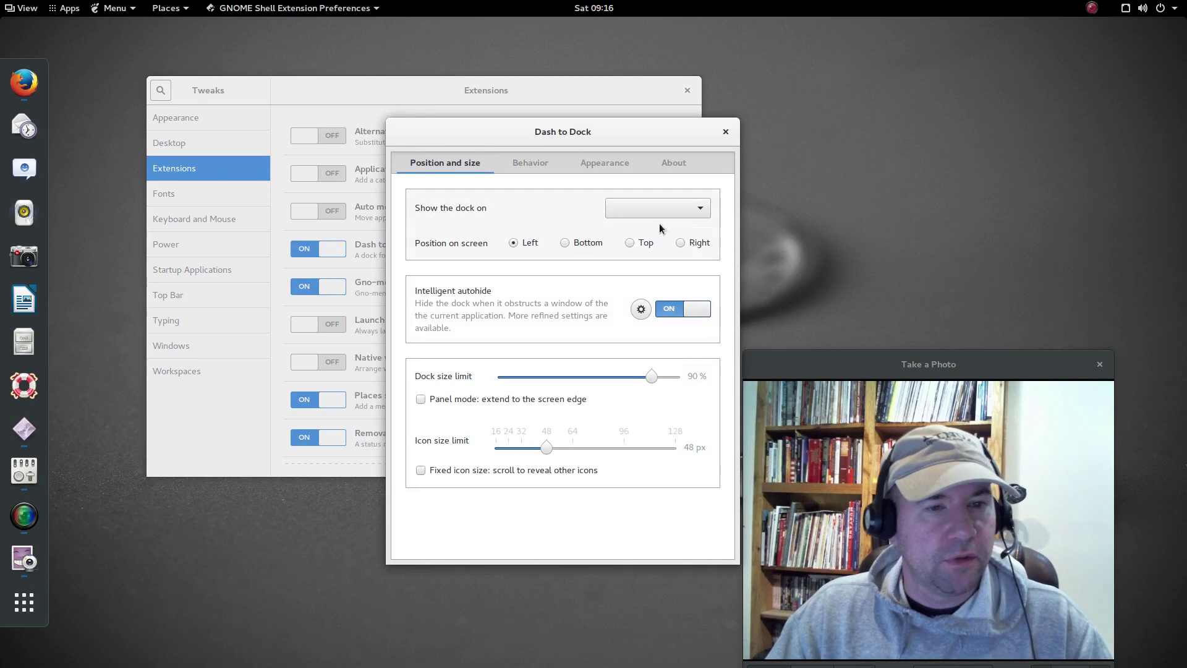
{"action": "left_click", "coordinate": [706, 212]}
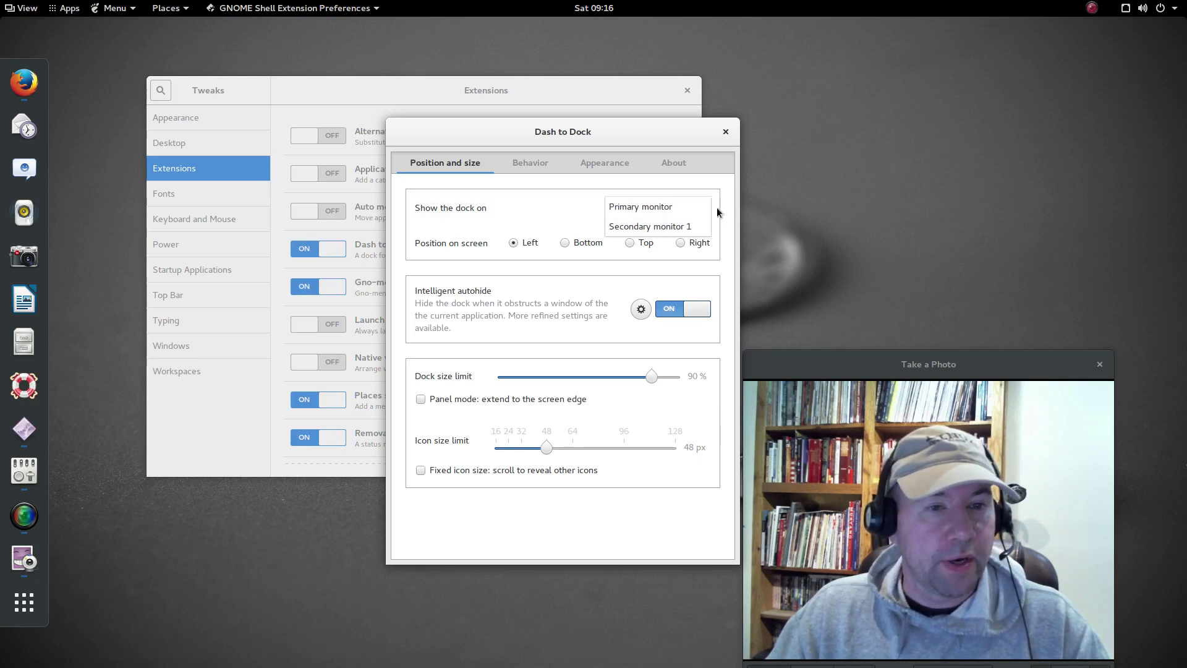
{"action": "left_click", "coordinate": [727, 213]}
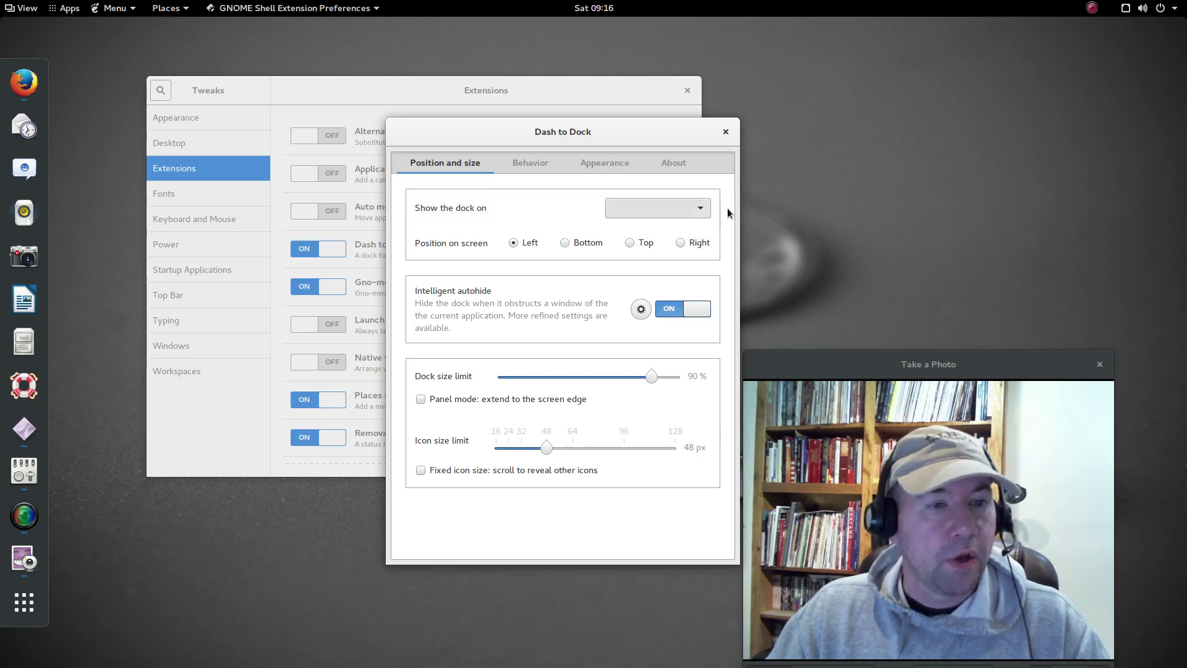
{"action": "left_click", "coordinate": [565, 243]}
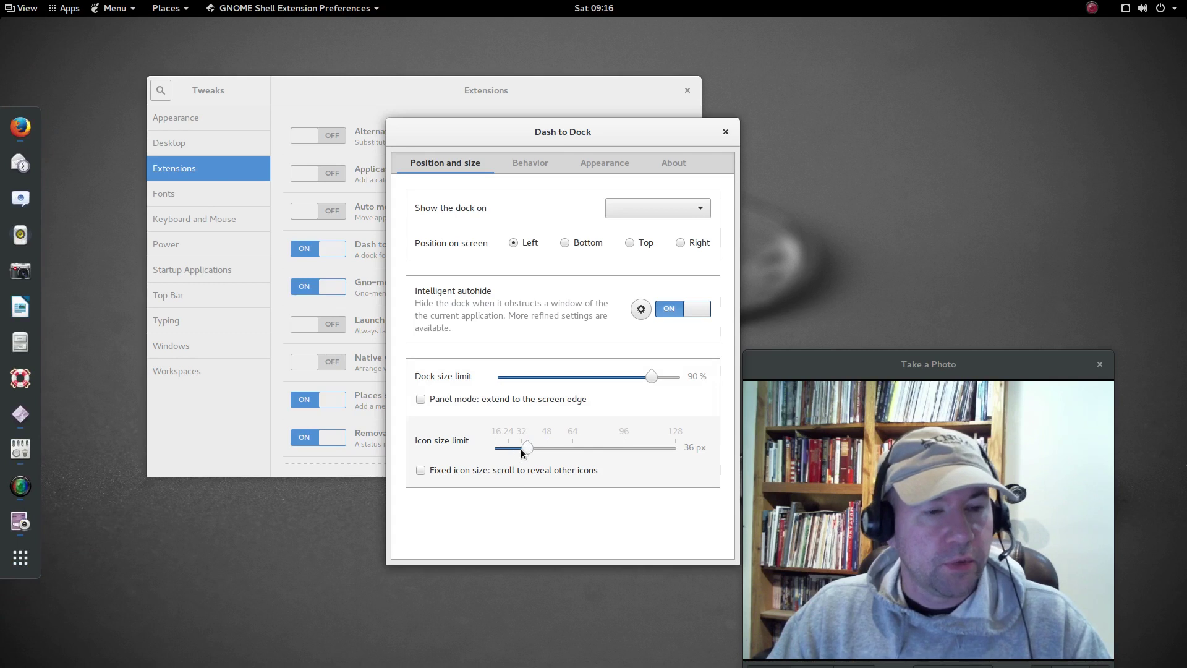
{"action": "left_click_drag", "start_coordinate": [551, 447], "coordinate": [584, 448]}
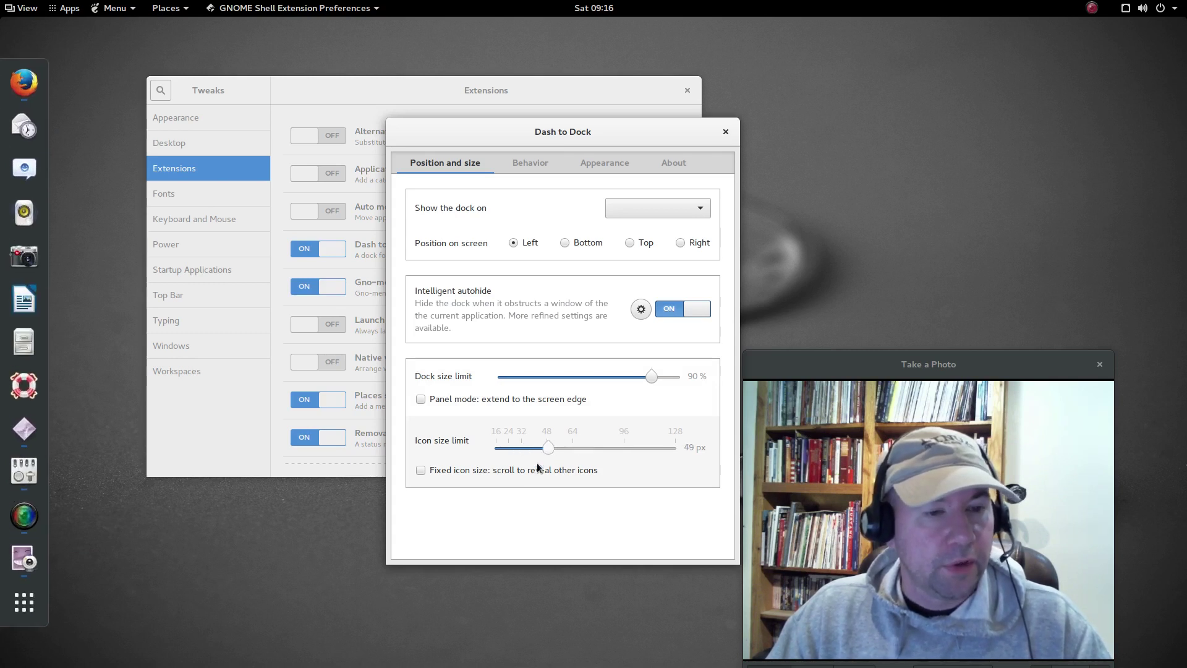
Review the Behavior, Appearance and About tabs, then close the Dash to Dock settings
{"action": "left_click", "coordinate": [529, 164]}
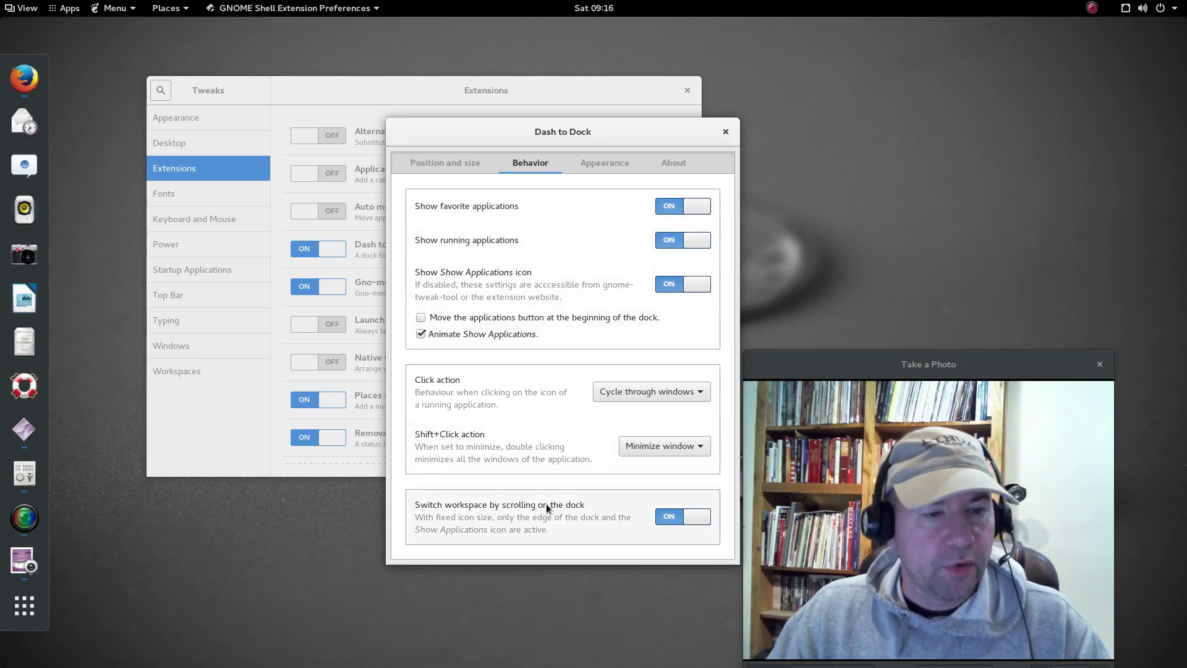
{"action": "left_click", "coordinate": [606, 165]}
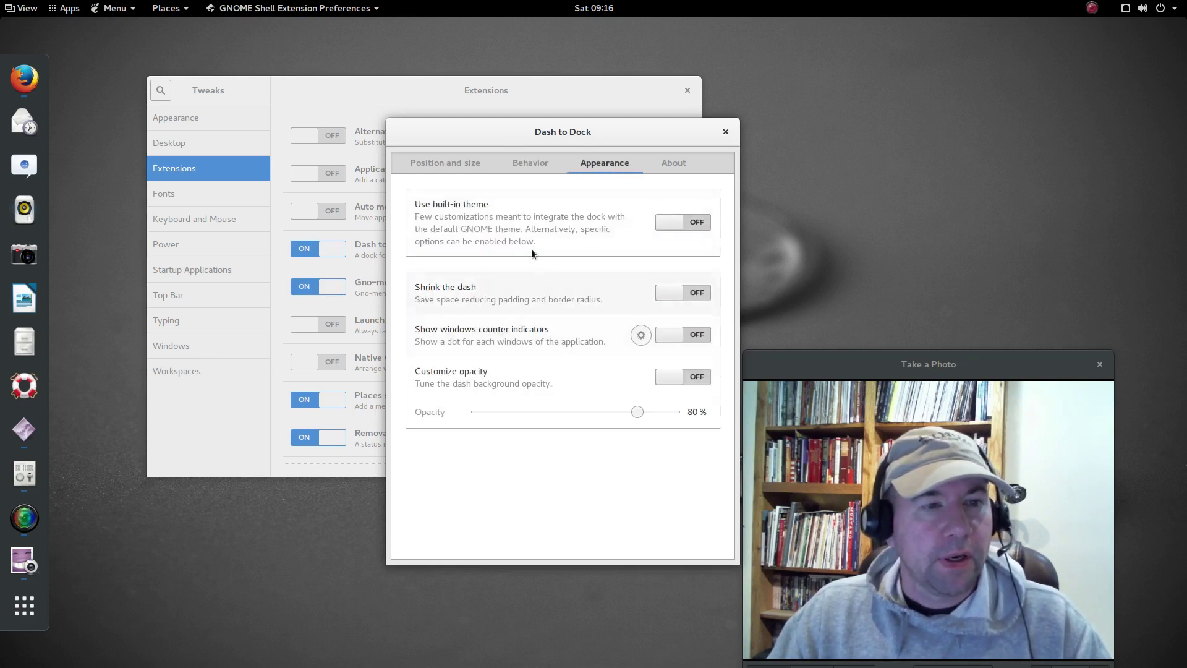
{"action": "left_click", "coordinate": [673, 166]}
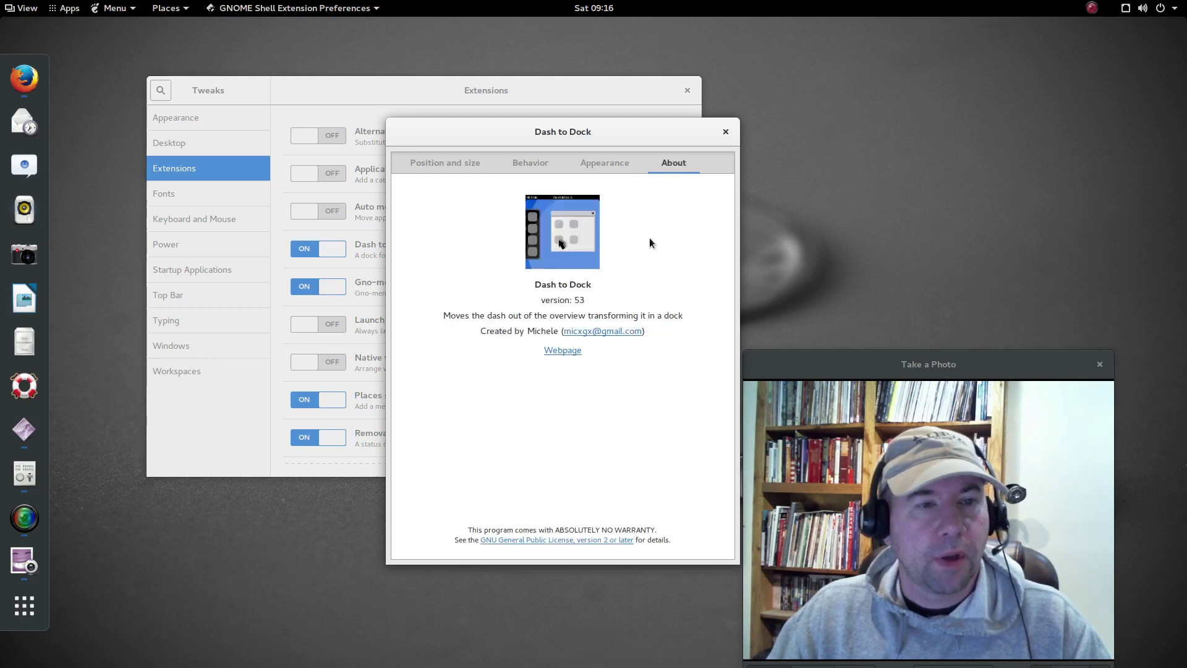
{"action": "left_click", "coordinate": [726, 132]}
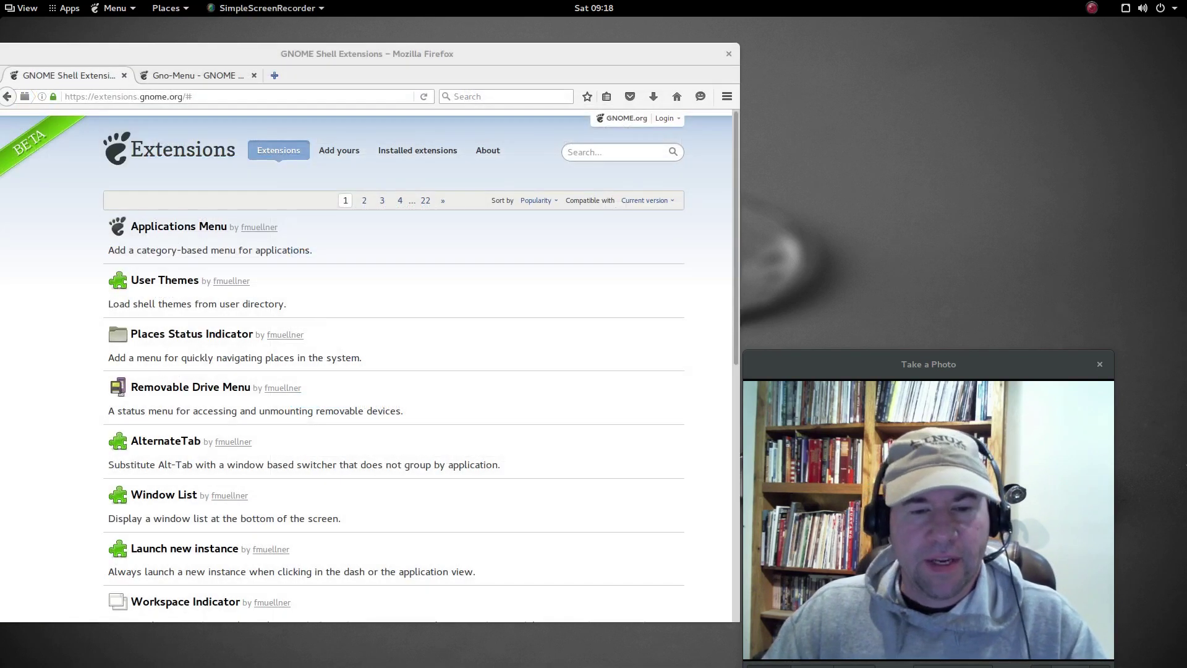
Search 'caff', install Caffeine with its switch ON, and activate its top-bar cup toggle
{"action": "left_click", "coordinate": [592, 155]}
{"action": "type", "text": "caff"}
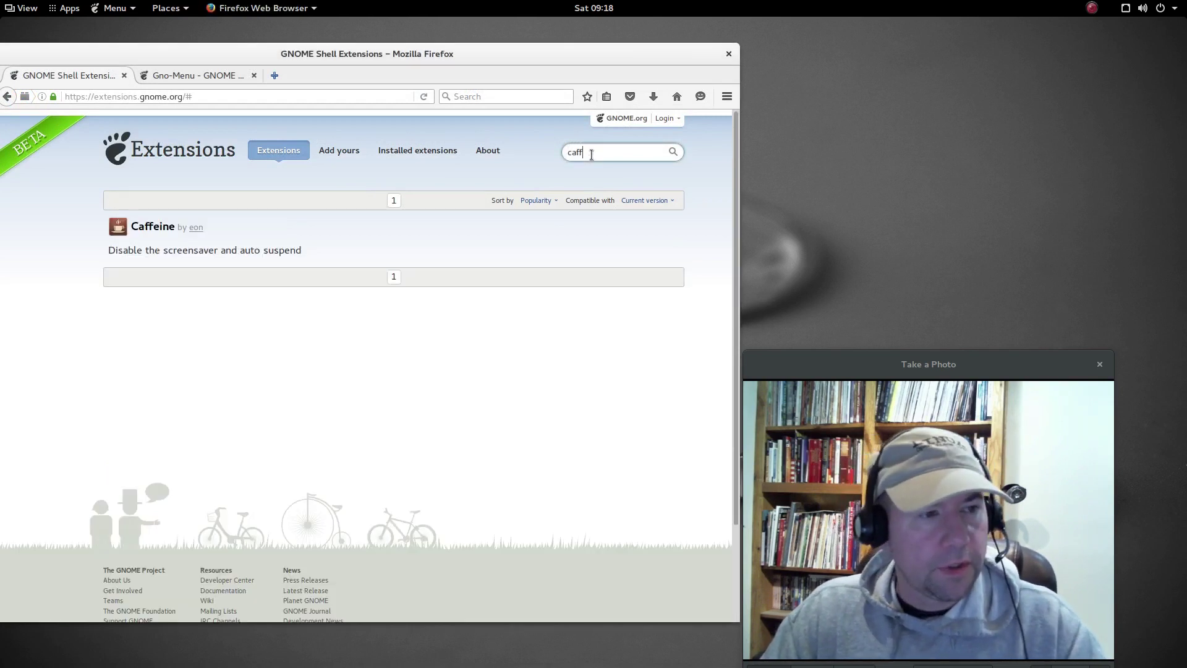
{"action": "left_click", "coordinate": [167, 233]}
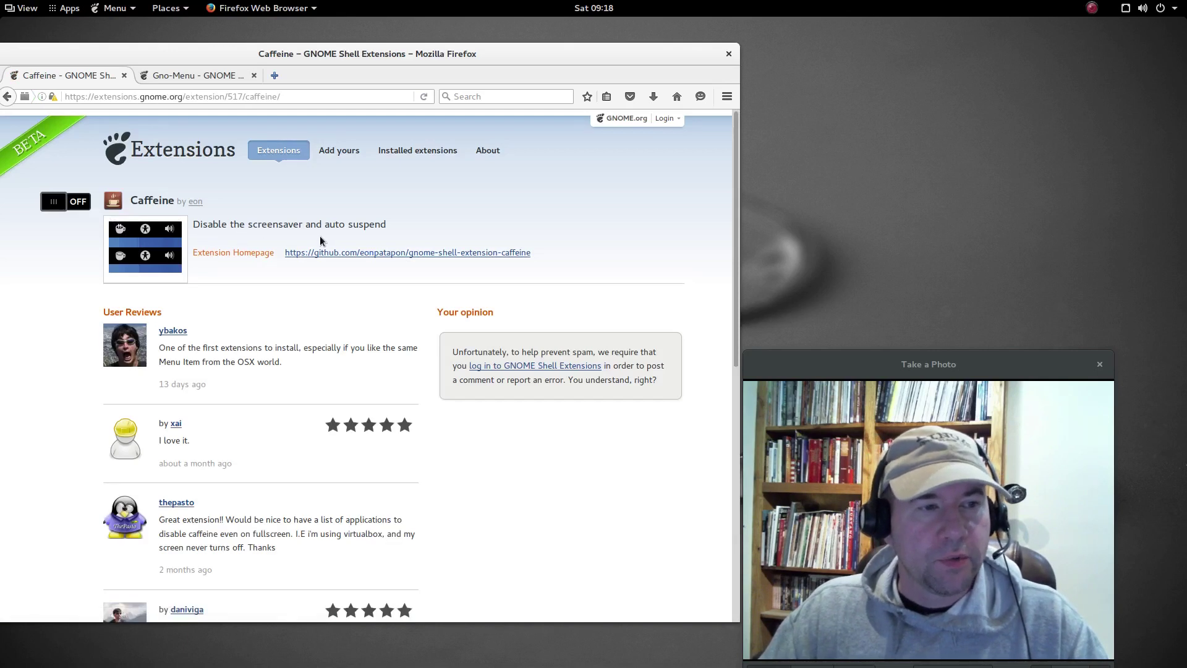
{"action": "left_click", "coordinate": [84, 203]}
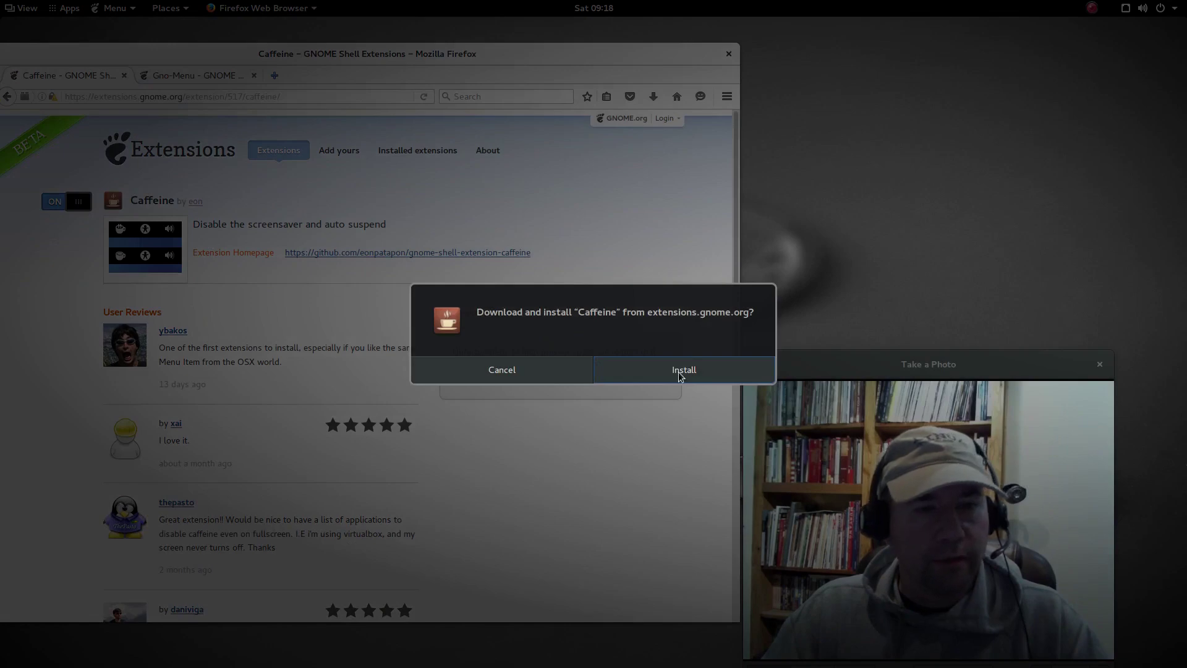
{"action": "left_click", "coordinate": [680, 371]}
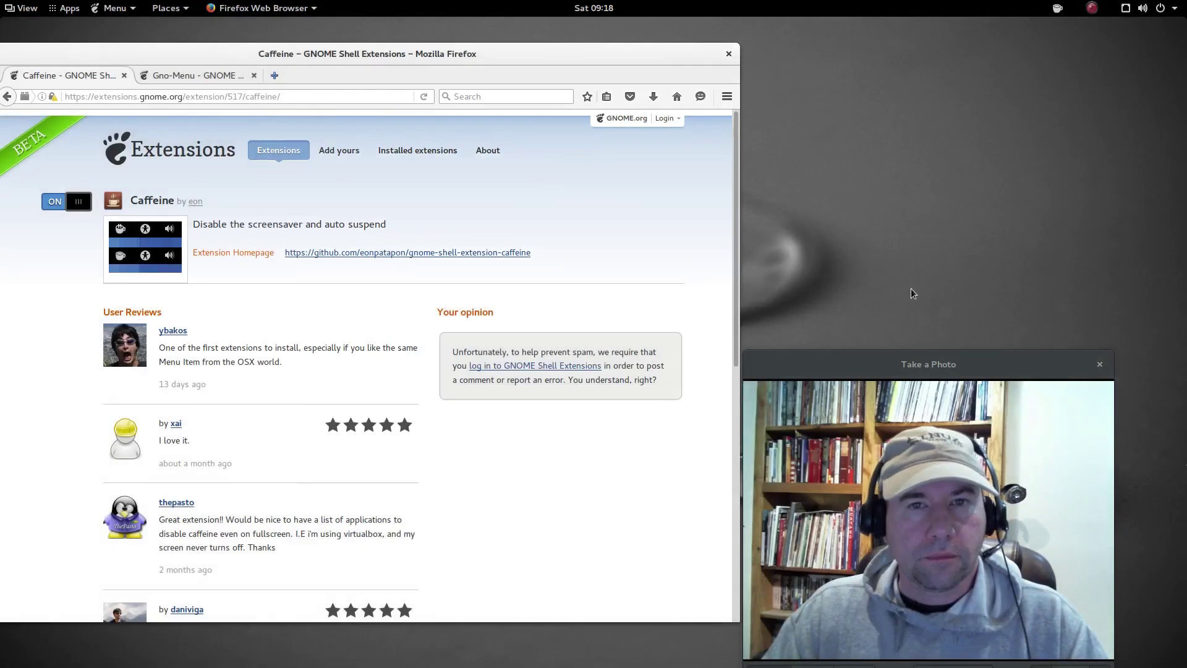
{"action": "left_click", "coordinate": [1057, 13]}
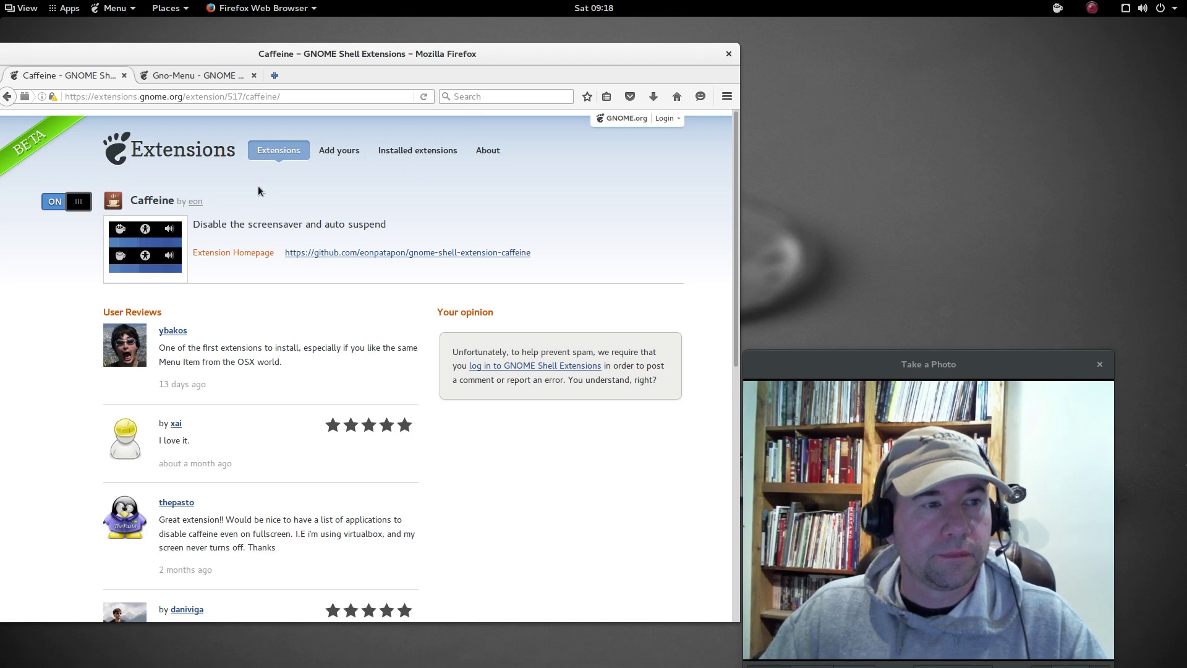
{"action": "left_click", "coordinate": [278, 150]}
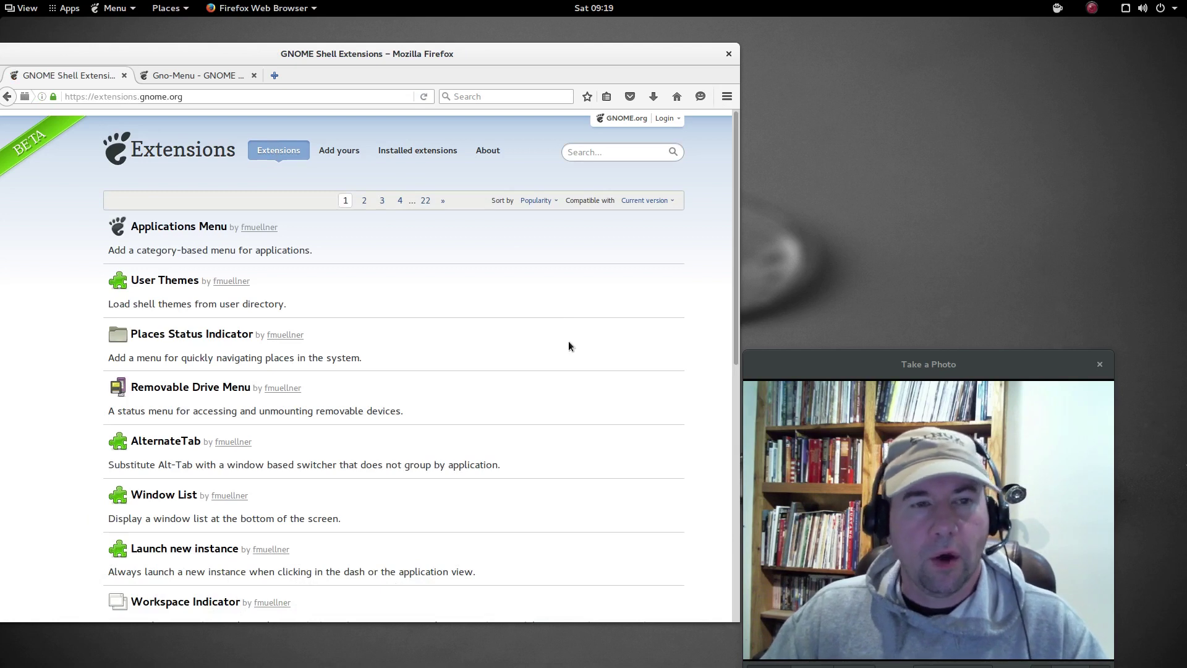
{"action": "left_click", "coordinate": [590, 150]}
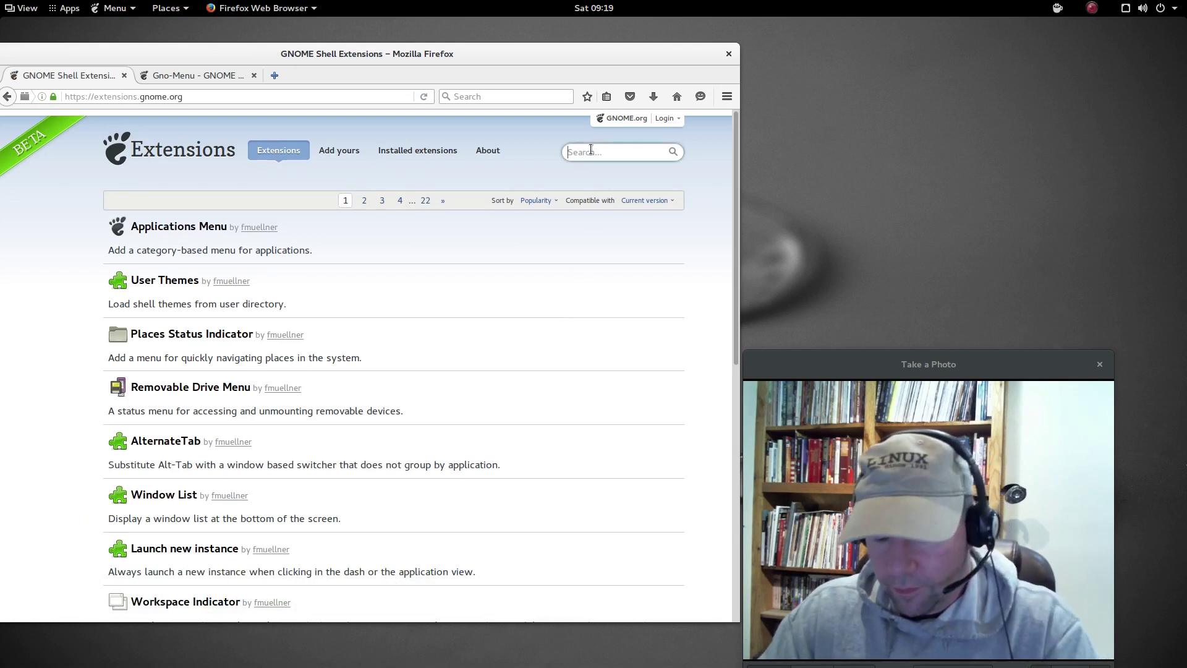
{"action": "type", "text": "multi"}
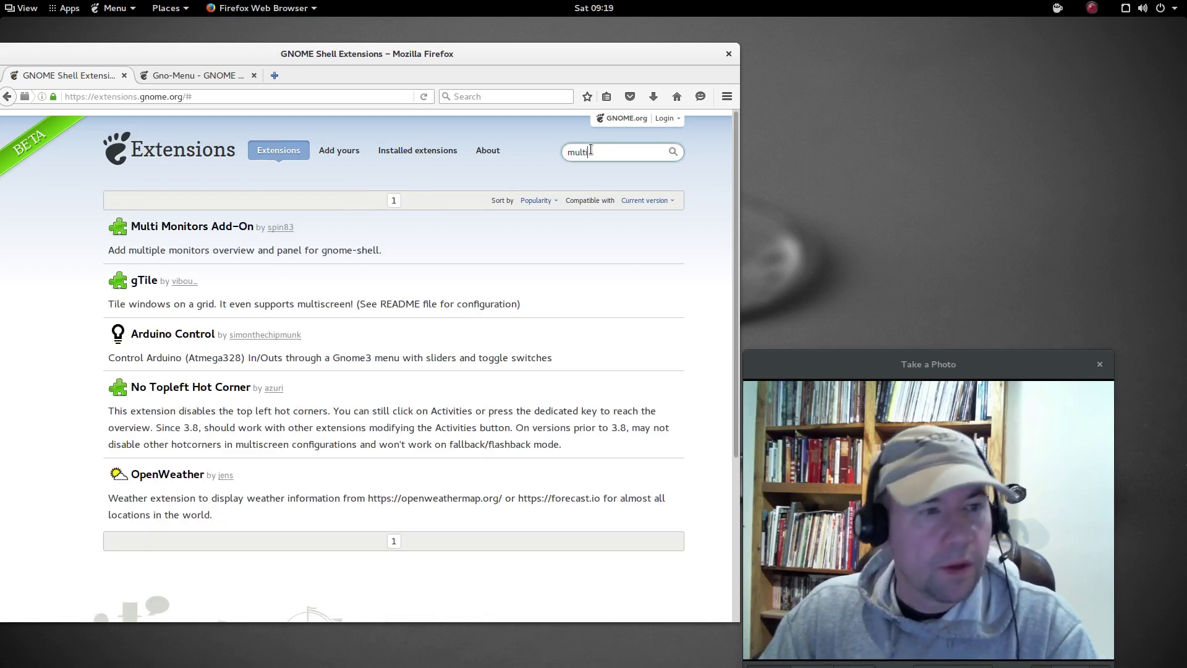
{"action": "left_click", "coordinate": [185, 226]}
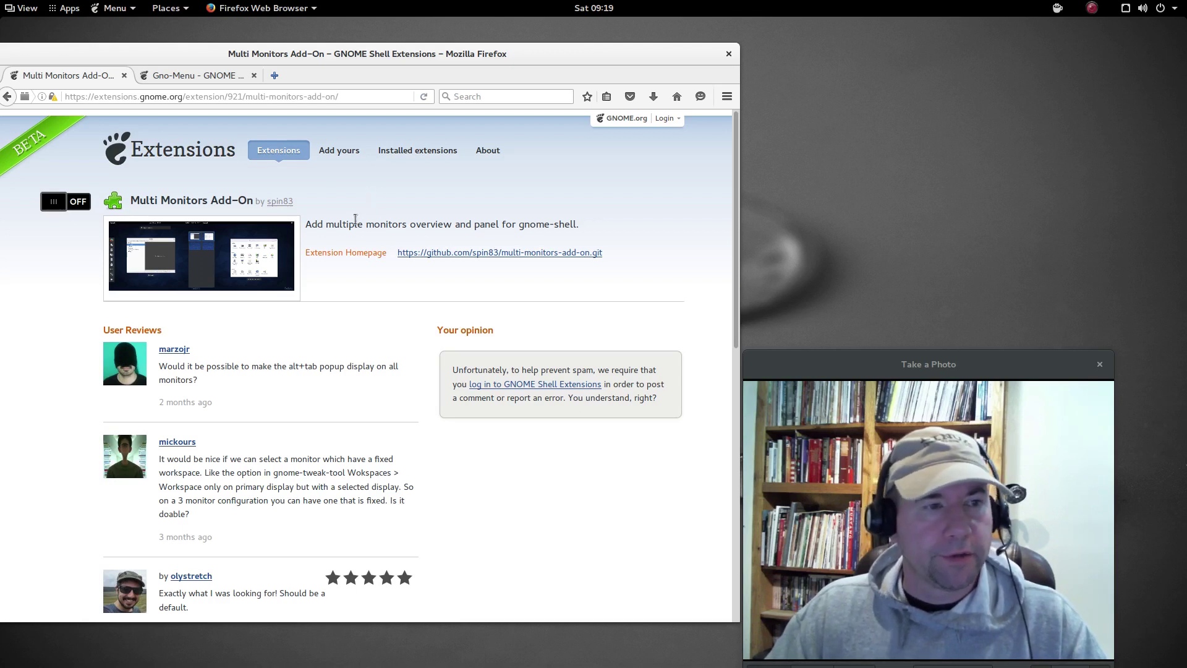
{"action": "left_click", "coordinate": [272, 155]}
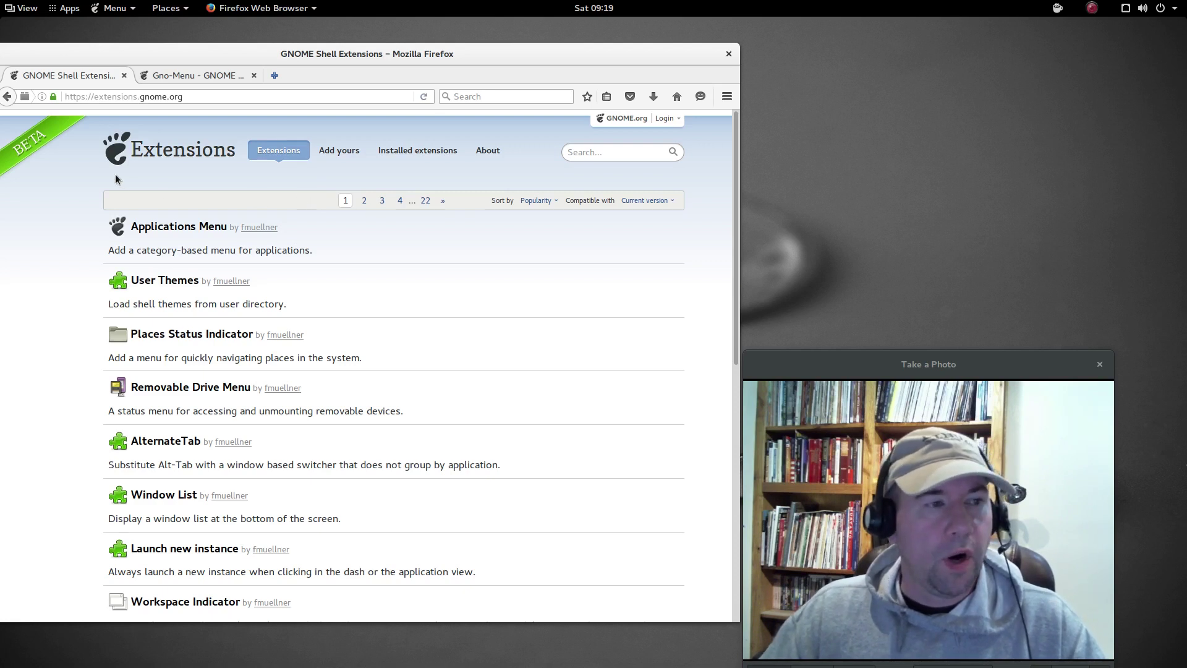
On the Installed extensions page, remove Gno-Menu with its red X uninstall button
{"action": "left_click", "coordinate": [406, 160]}
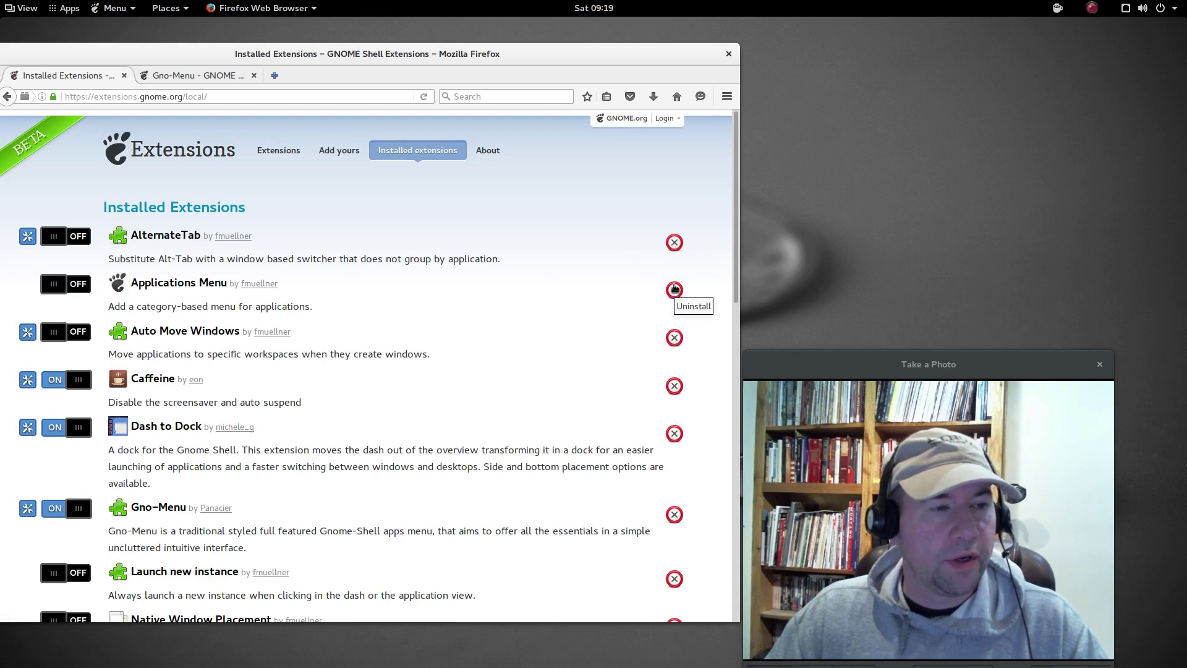
{"action": "scroll", "coordinate": [450, 392], "scroll_direction": "down", "scroll_amount": 2}
{"action": "scroll", "coordinate": [450, 392], "scroll_direction": "down", "scroll_amount": 3}
{"action": "left_click", "coordinate": [674, 338]}
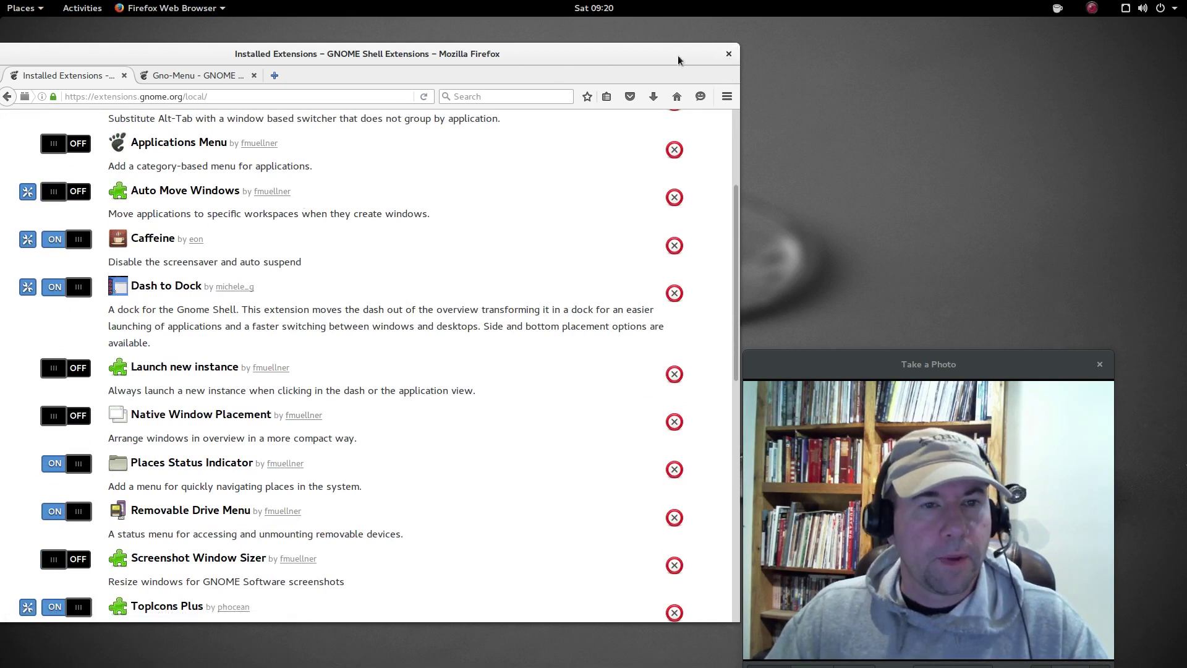
Close Tweaks, relaunch it via 'tweak' search, and show its Extensions page
{"action": "key", "text": "super+h"}
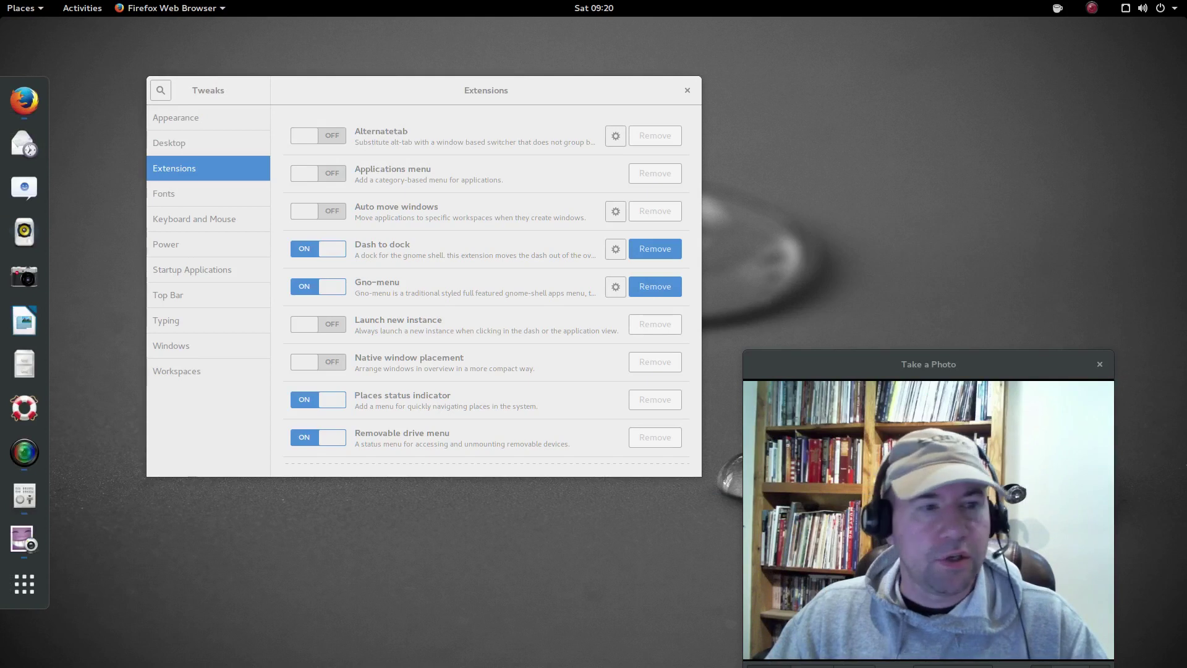
{"action": "left_click", "coordinate": [586, 105]}
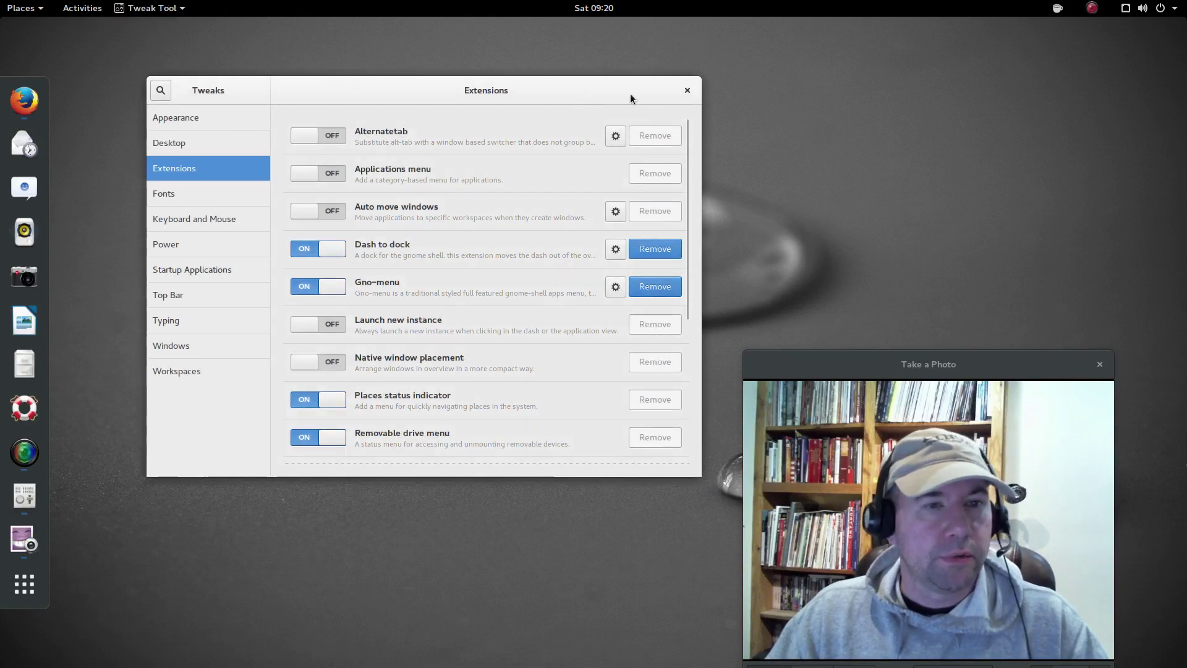
{"action": "left_click", "coordinate": [686, 92]}
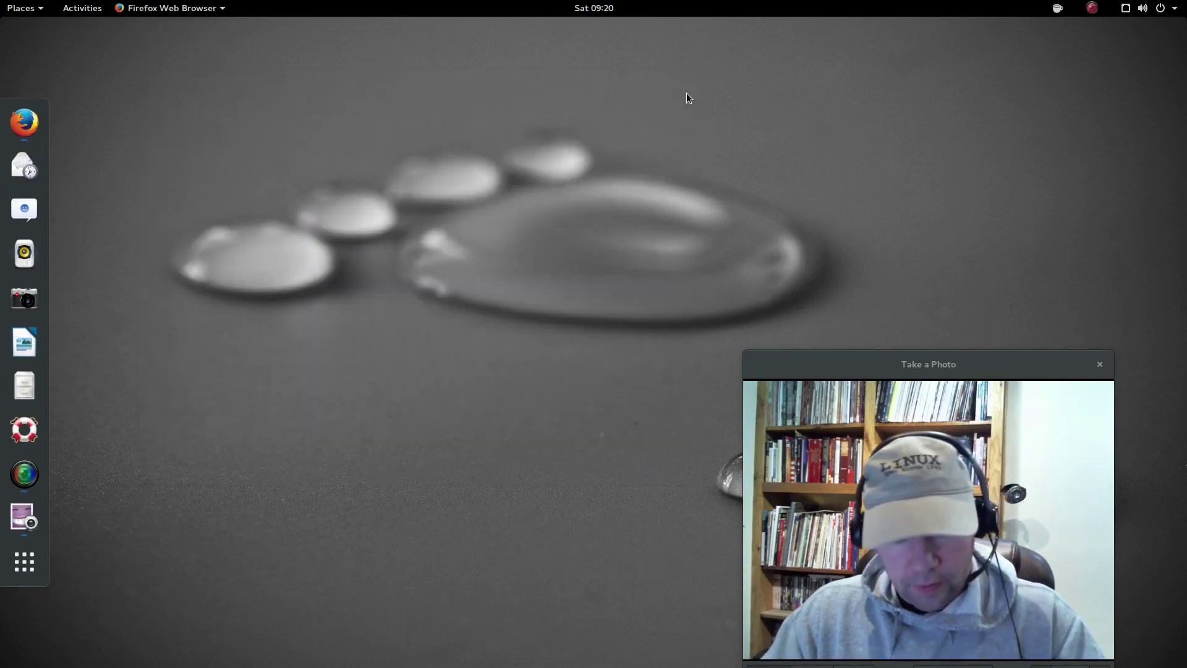
{"action": "key", "text": "super"}
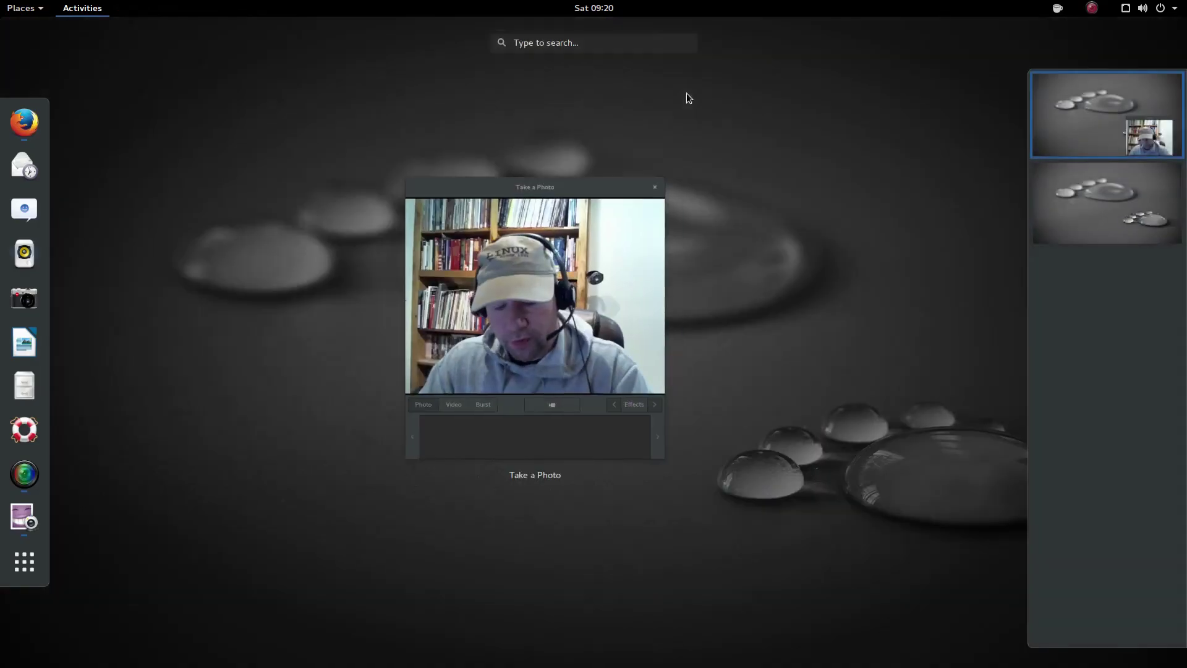
{"action": "type", "text": "tweak"}
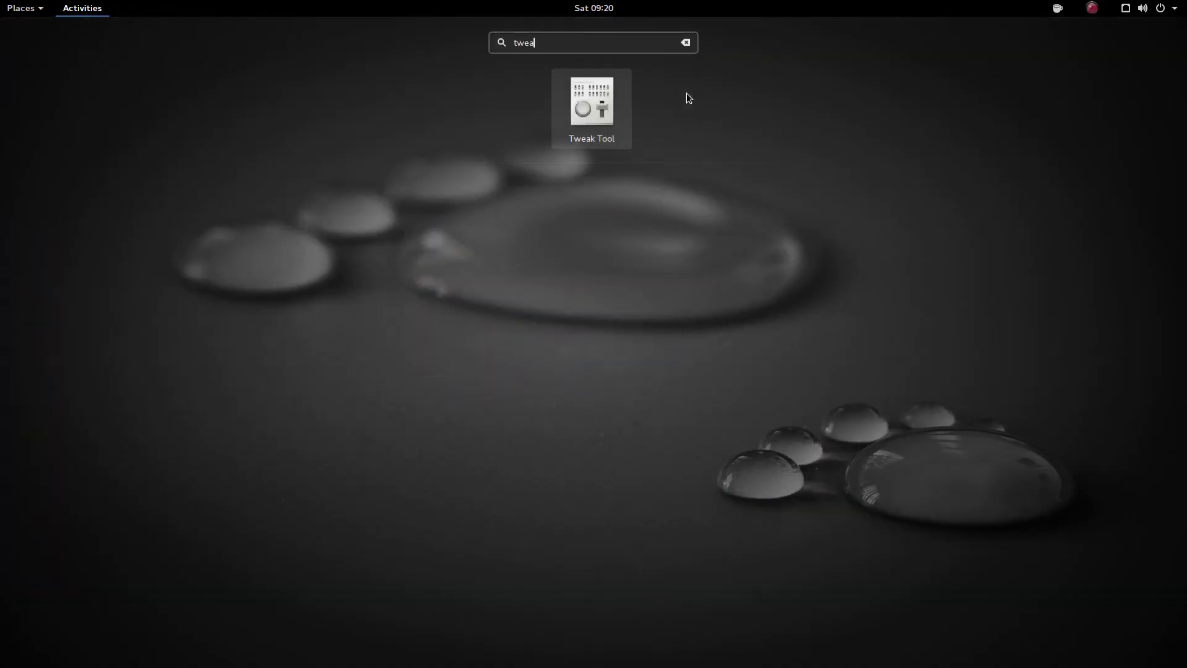
{"action": "key", "text": "super"}
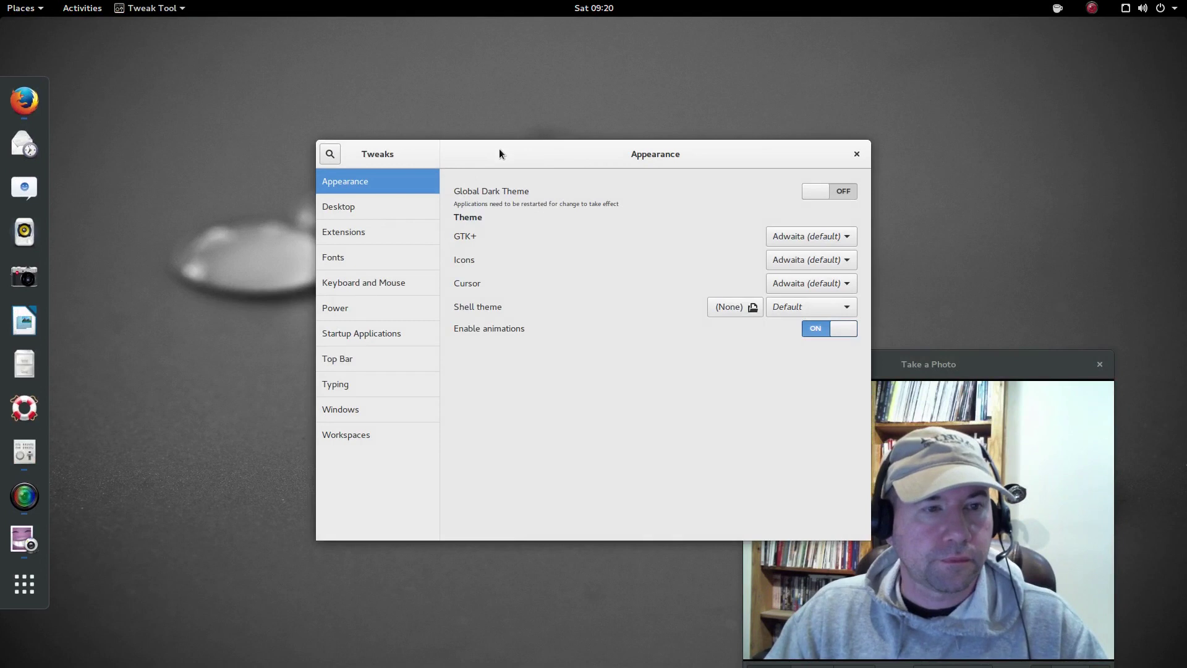
{"action": "left_click_drag", "start_coordinate": [499, 149], "coordinate": [291, 55]}
{"action": "left_click", "coordinate": [159, 131]}
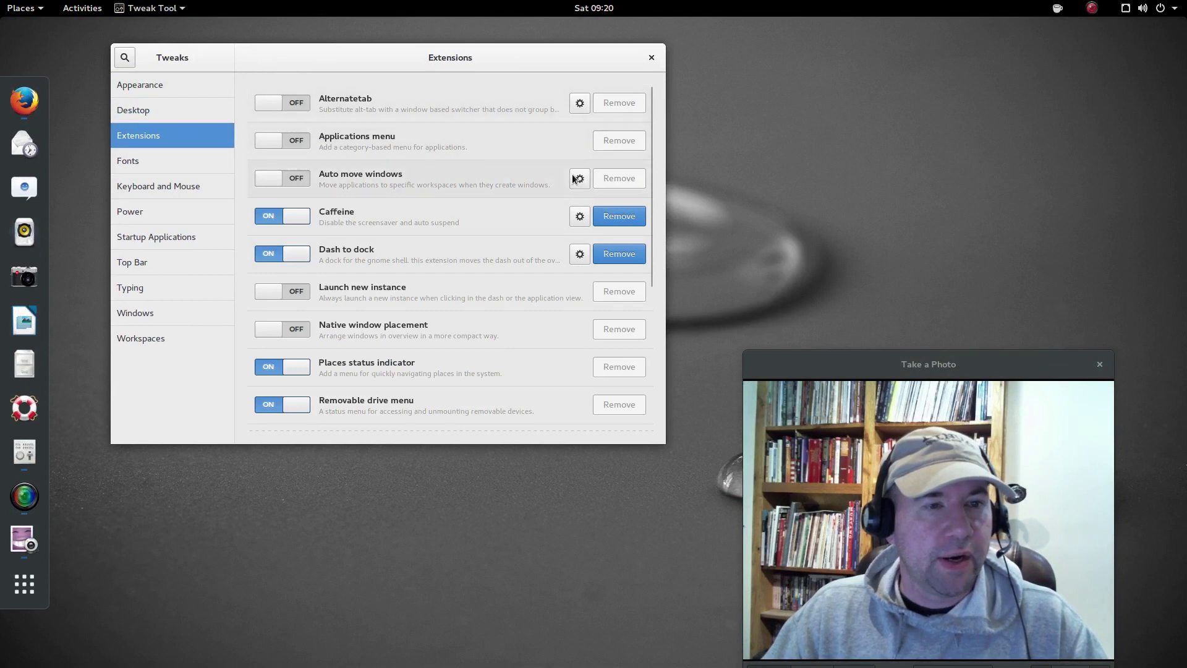
Check Caffeine's preferences, then scroll the list to confirm Gno-menu is gone
{"action": "left_click", "coordinate": [579, 217]}
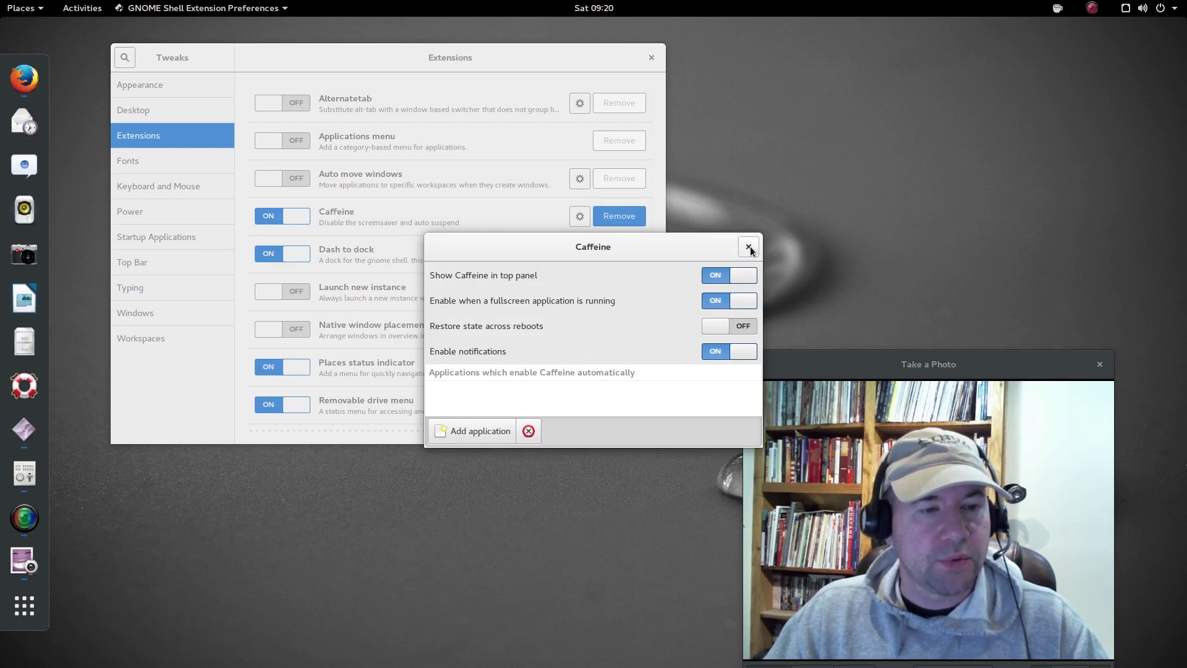
{"action": "left_click", "coordinate": [748, 248]}
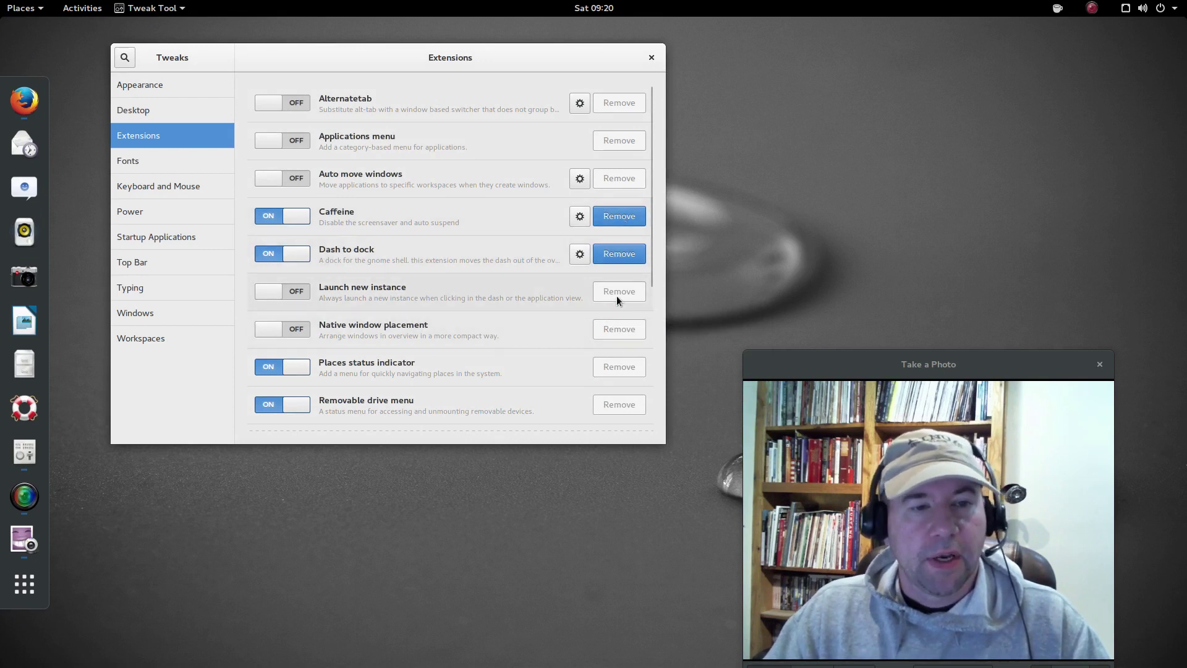
{"action": "scroll", "coordinate": [617, 349], "scroll_direction": "down", "scroll_amount": 3}
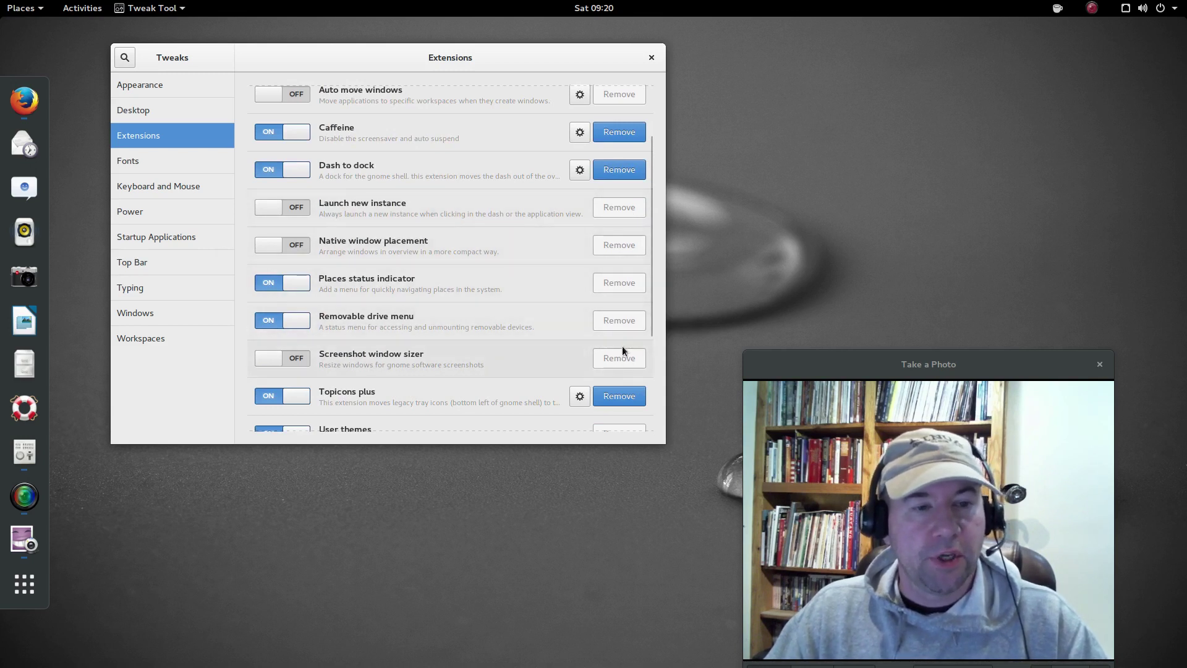
{"action": "scroll", "coordinate": [621, 367], "scroll_direction": "down", "scroll_amount": 3}
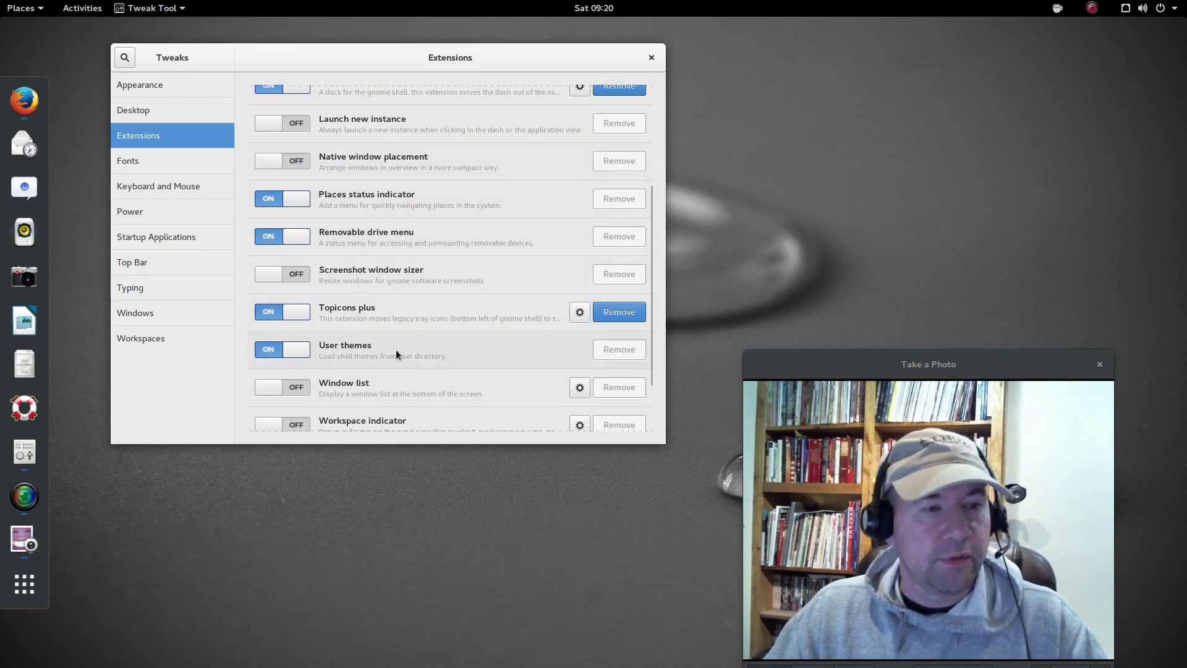
{"action": "scroll", "coordinate": [612, 370], "scroll_direction": "down", "scroll_amount": 3}
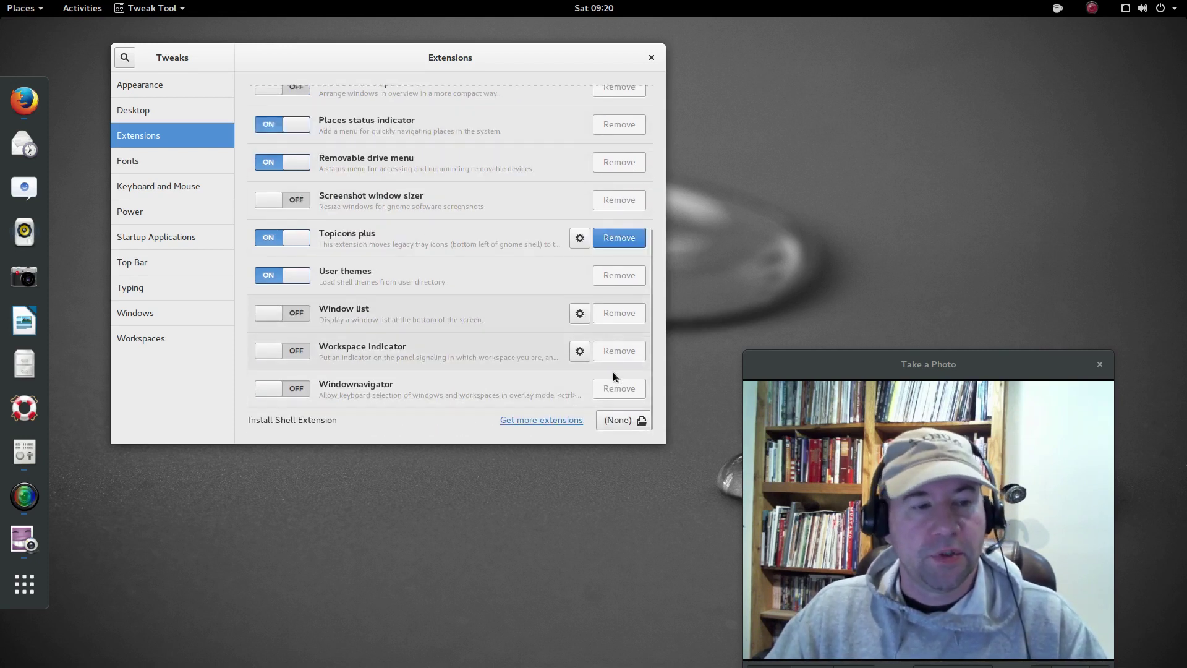
{"action": "scroll", "coordinate": [593, 382], "scroll_direction": "up", "scroll_amount": 6}
{"action": "scroll", "coordinate": [579, 384], "scroll_direction": "up", "scroll_amount": 3}
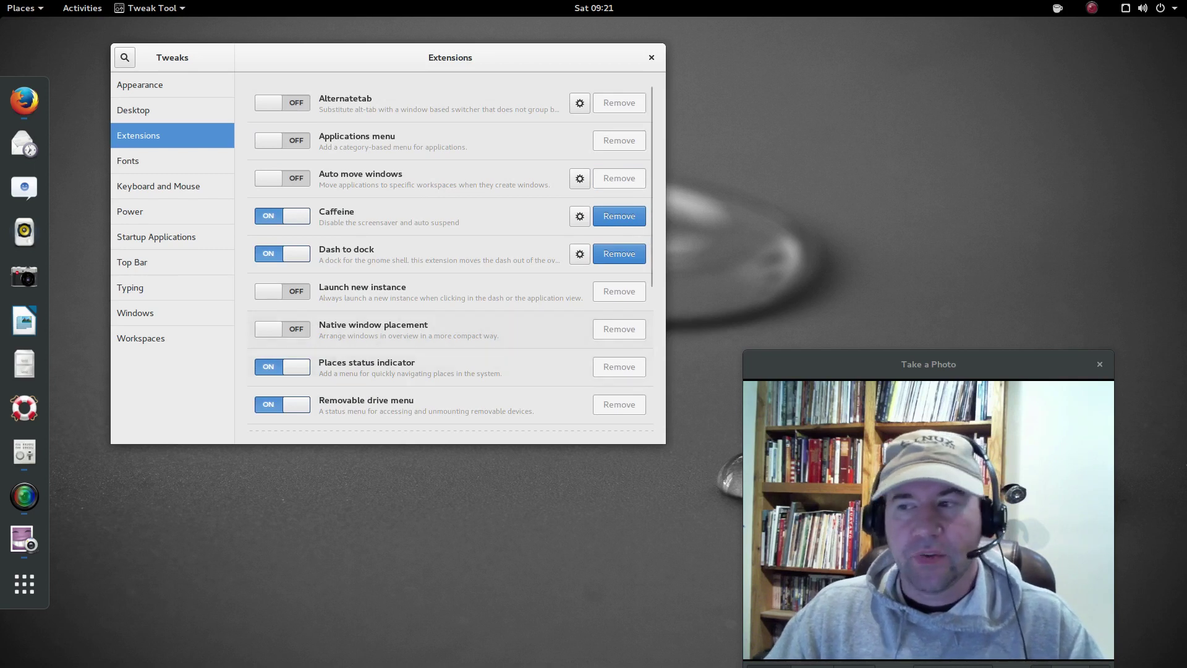
Back in Firefox, open the main Extensions listing and sort it by Recent instead of Popularity
{"action": "key", "text": "alt+Tab"}
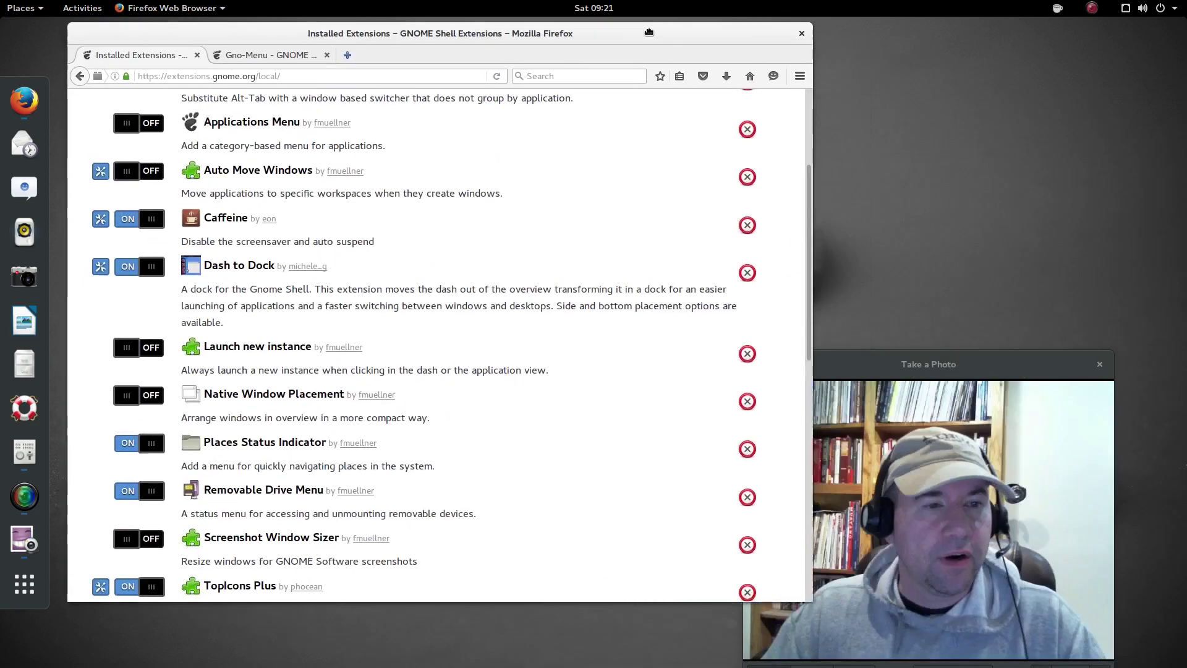
{"action": "left_click_drag", "start_coordinate": [625, 28], "coordinate": [573, 50]}
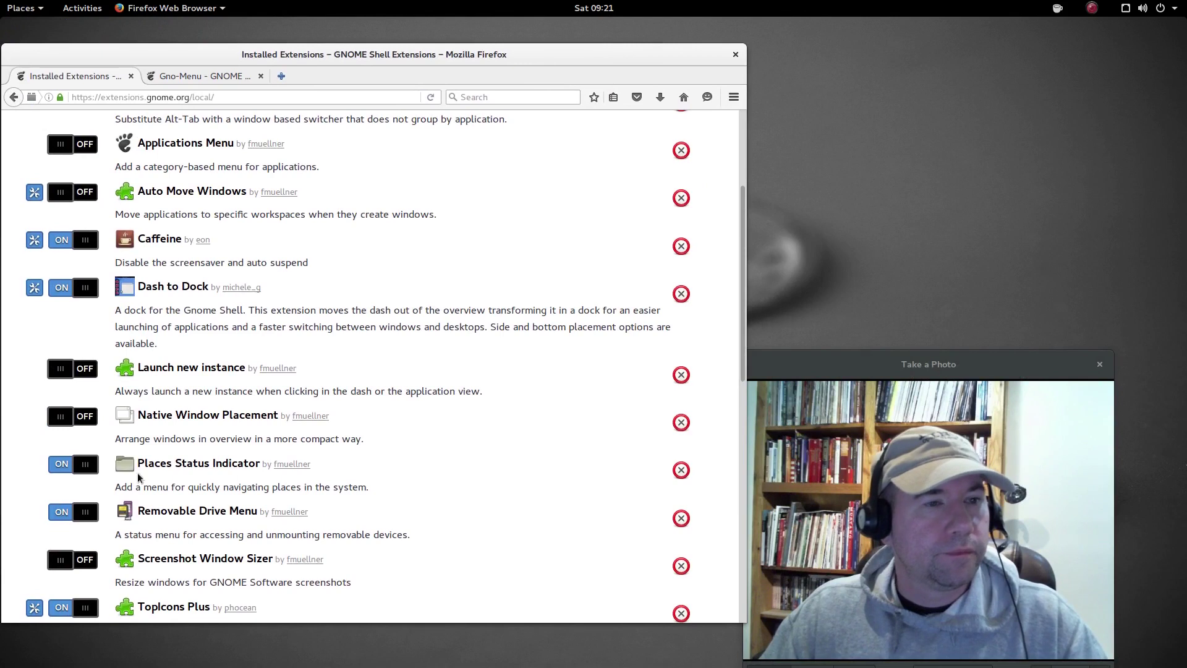
{"action": "scroll", "coordinate": [238, 476], "scroll_direction": "up", "scroll_amount": 5}
{"action": "left_click", "coordinate": [295, 154]}
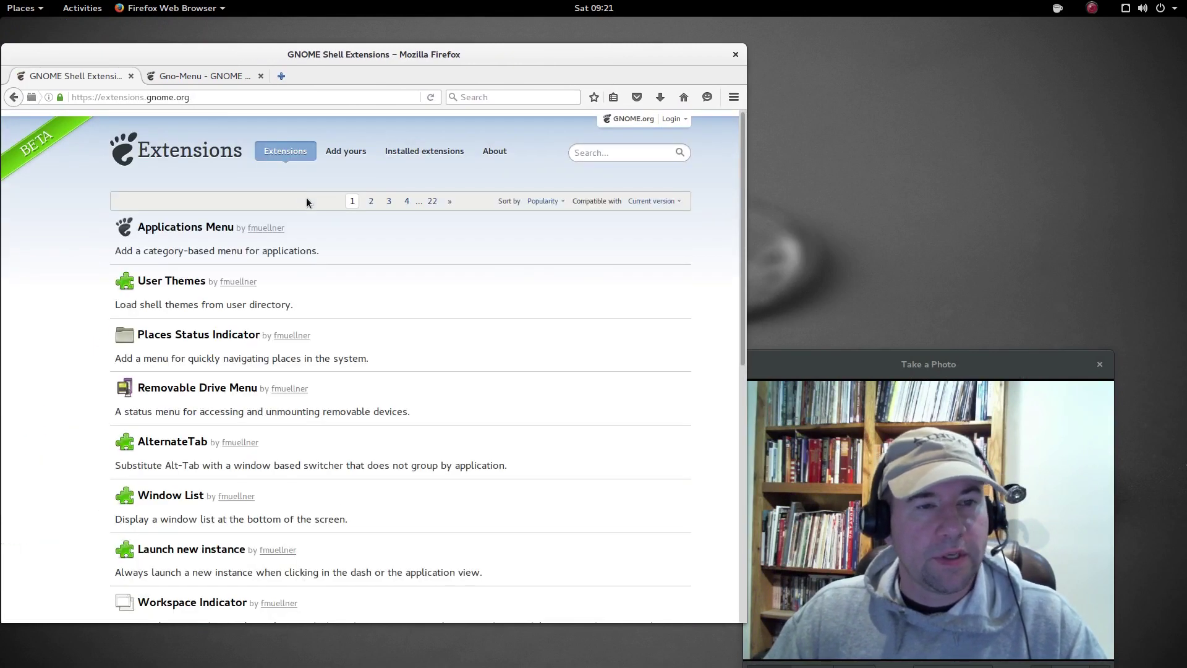
{"action": "left_click", "coordinate": [534, 203]}
{"action": "left_click", "coordinate": [539, 233]}
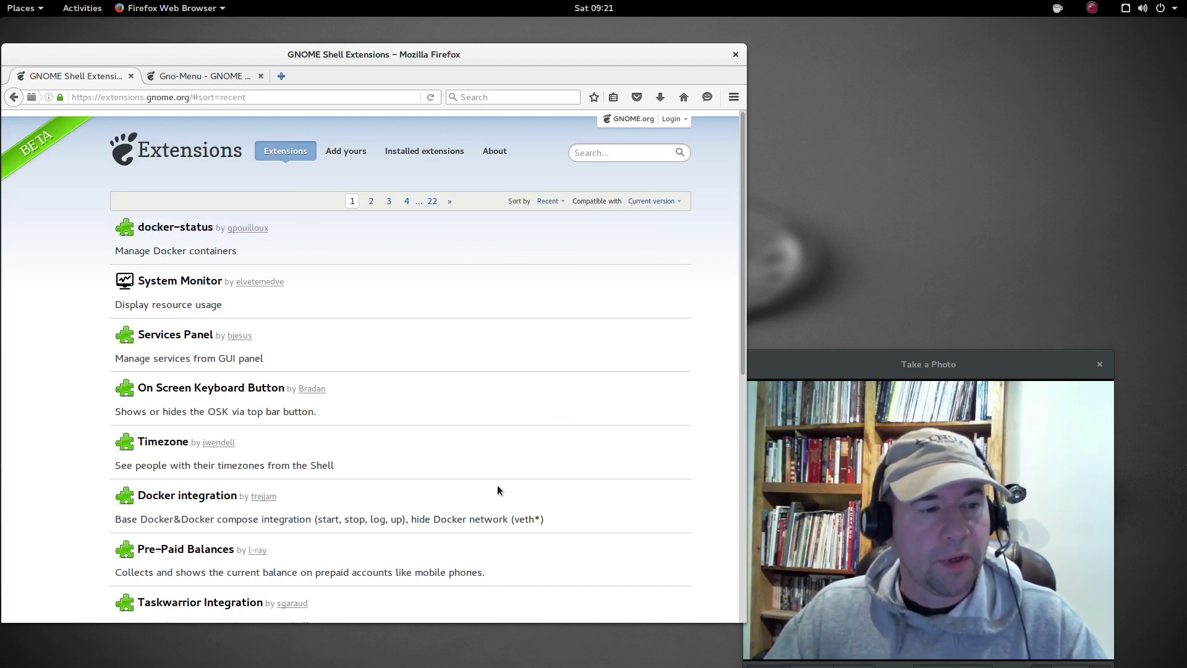
{"action": "scroll", "coordinate": [488, 464], "scroll_direction": "down", "scroll_amount": 7}
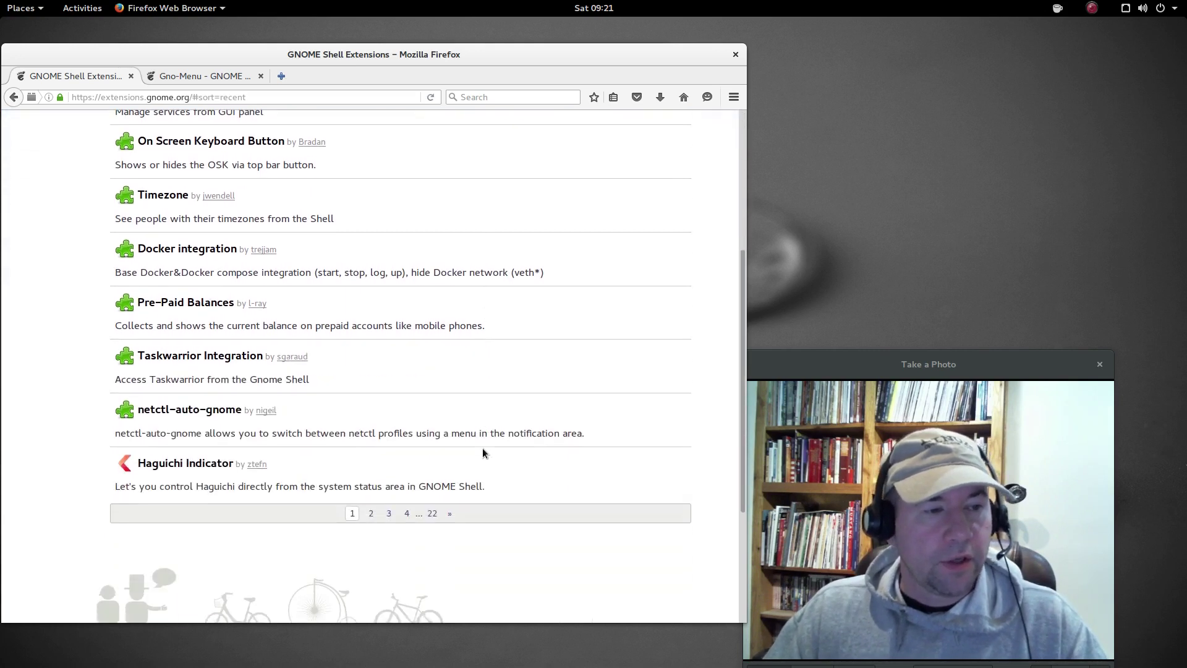
{"action": "scroll", "coordinate": [435, 488], "scroll_direction": "up", "scroll_amount": 1}
Go to page 2 of the Recent listing and browse entries like TaskWhisperer and AMD-Toolkit
{"action": "left_click", "coordinate": [370, 548]}
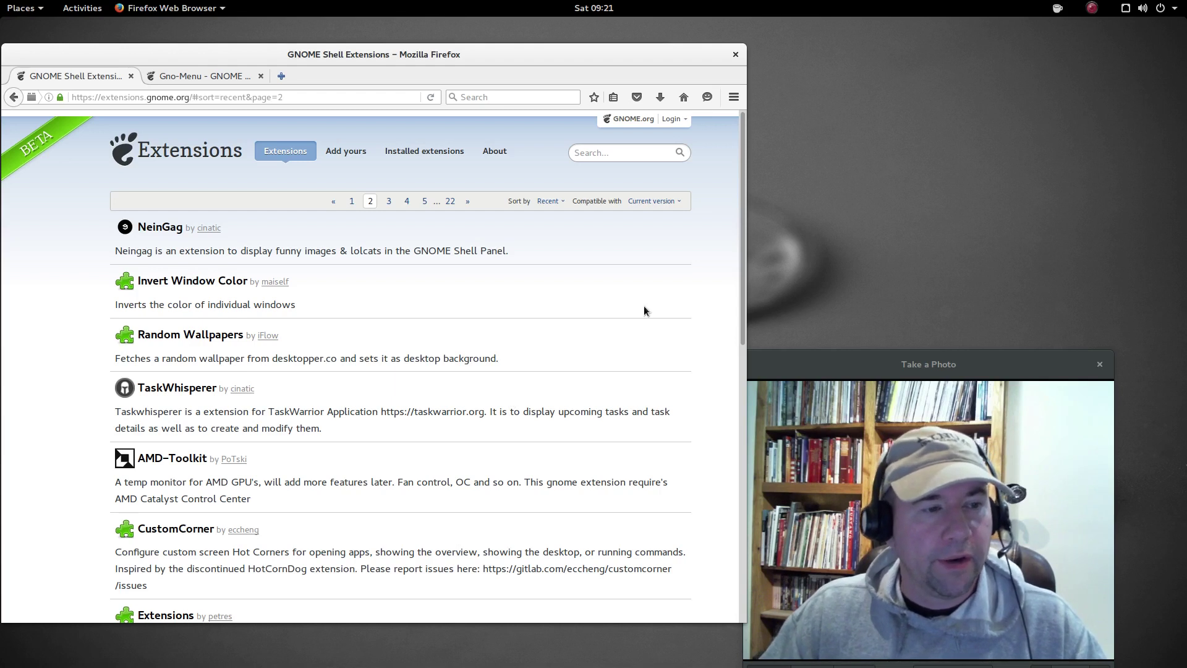
{"action": "scroll", "coordinate": [646, 334], "scroll_direction": "down", "scroll_amount": 3}
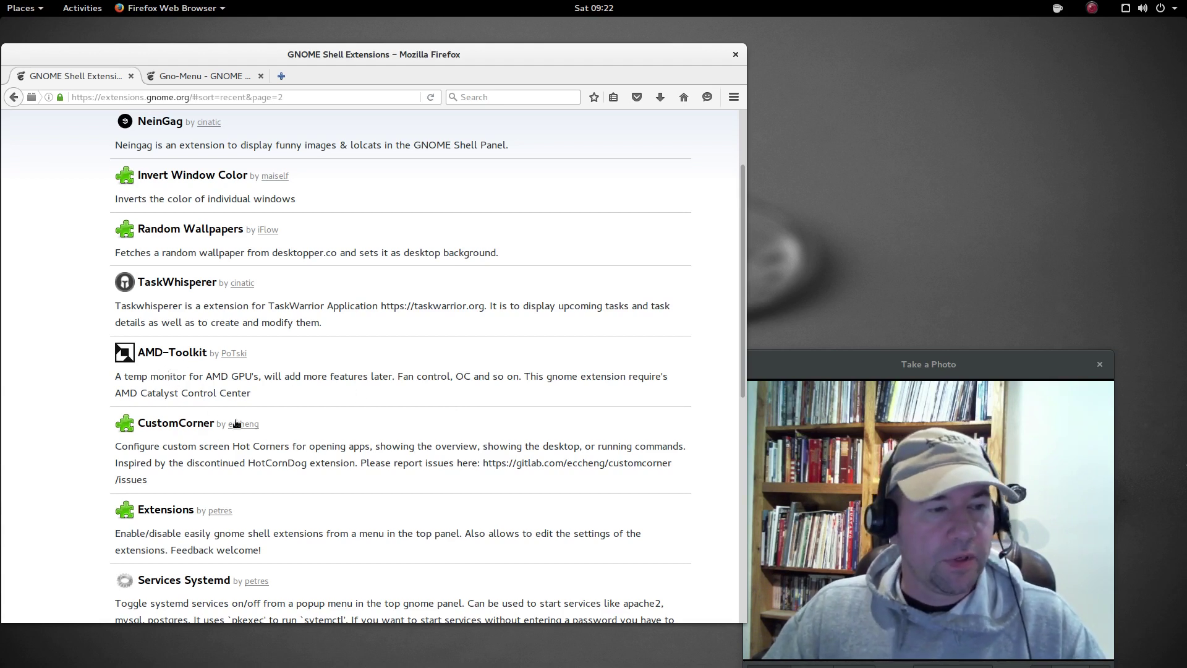
{"action": "scroll", "coordinate": [402, 498], "scroll_direction": "down", "scroll_amount": 4}
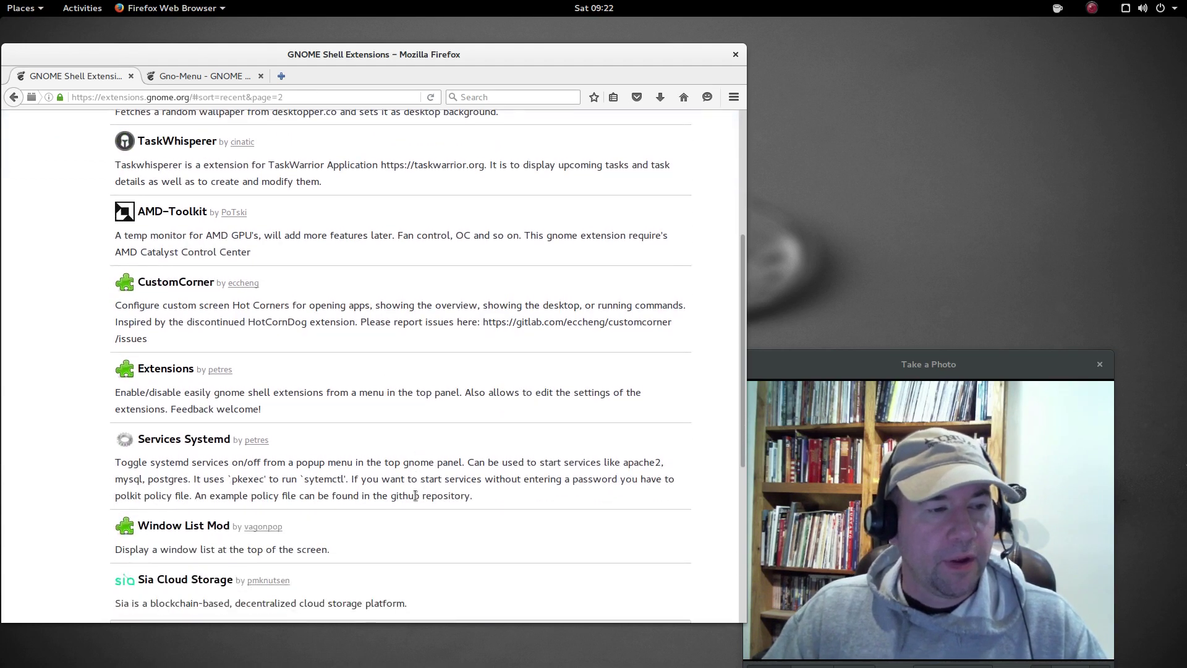
{"action": "scroll", "coordinate": [296, 328], "scroll_direction": "up", "scroll_amount": 7}
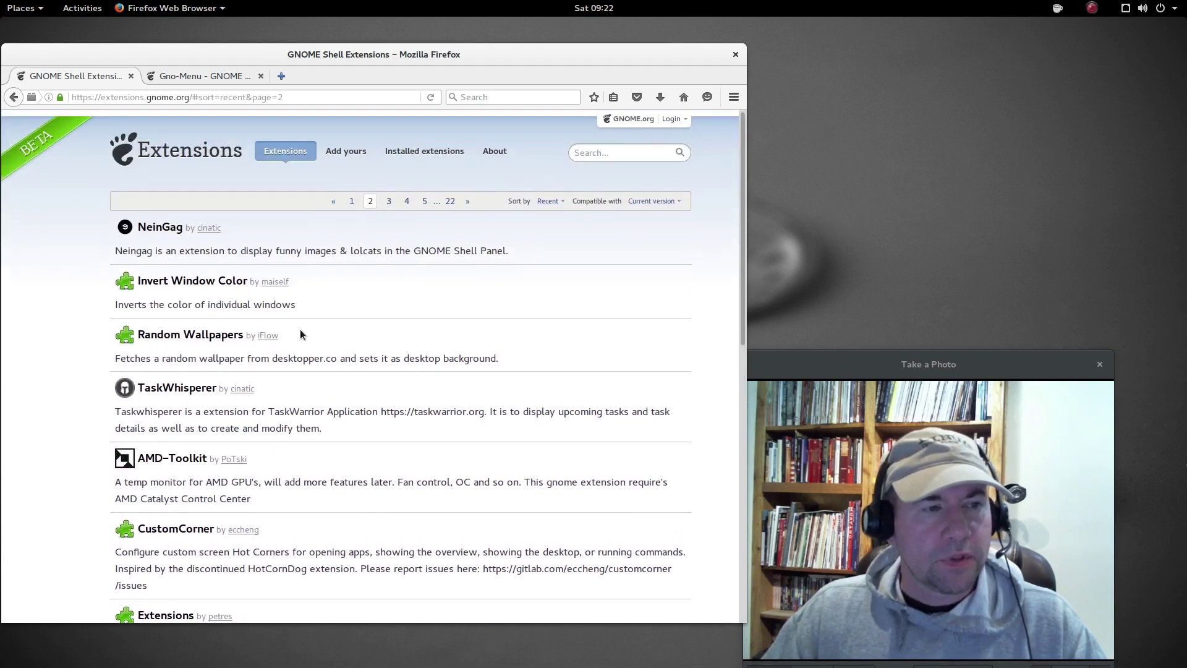